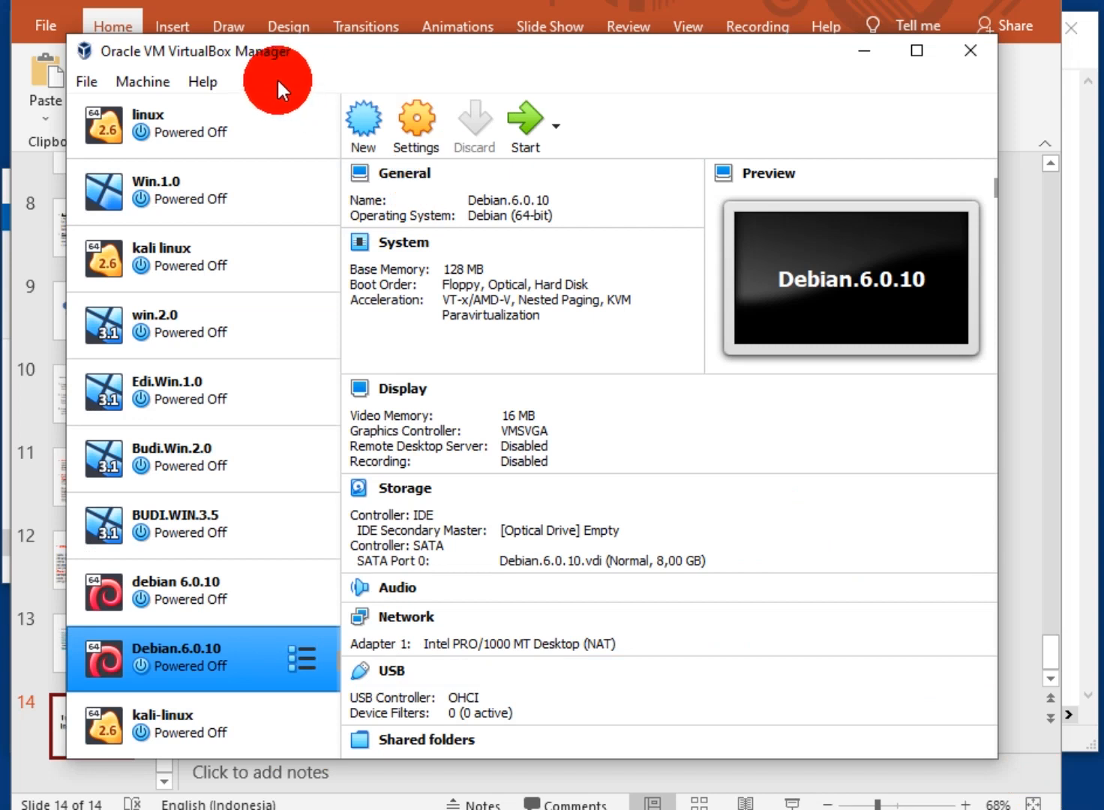
View the VirtualBox version information, then close it
click(243, 240)
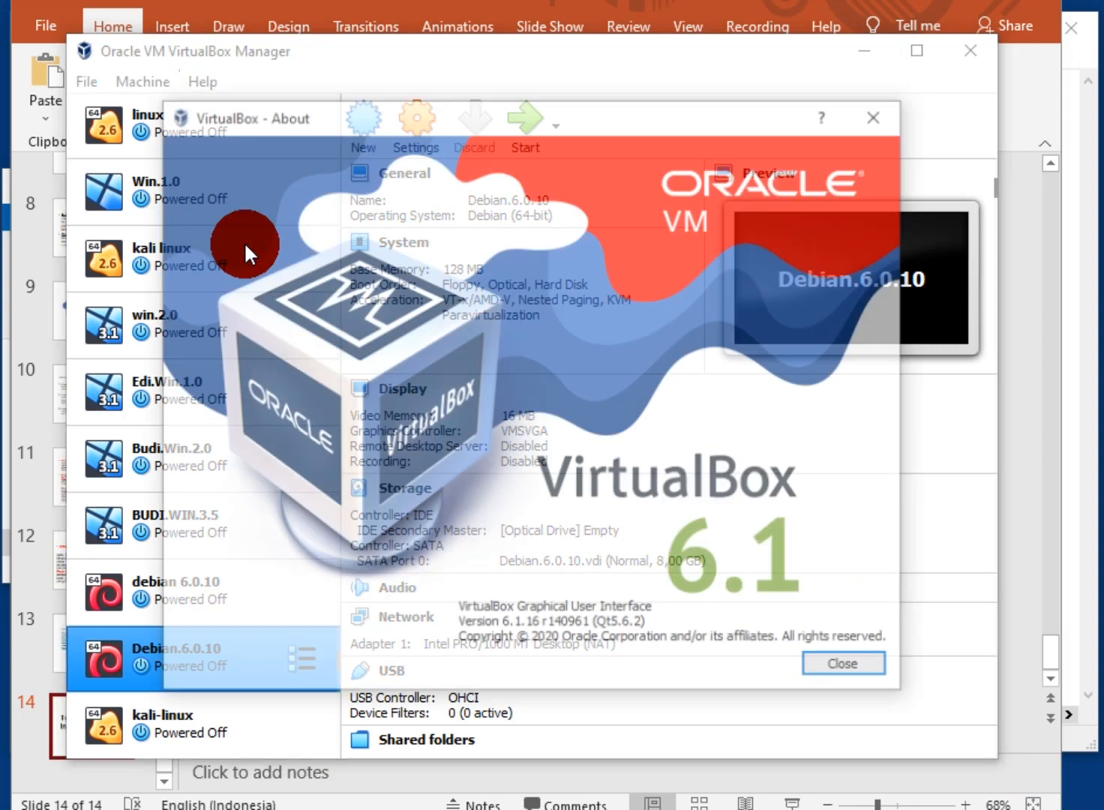
drag(467, 121, 409, 125)
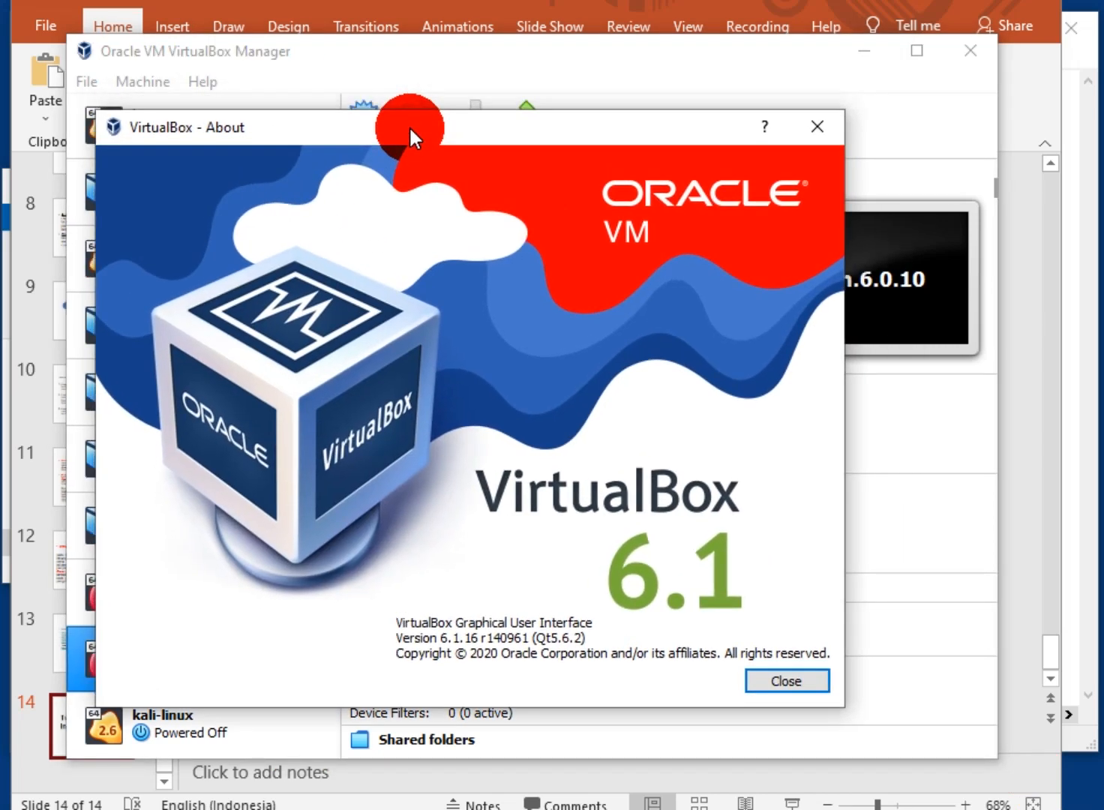
click(765, 680)
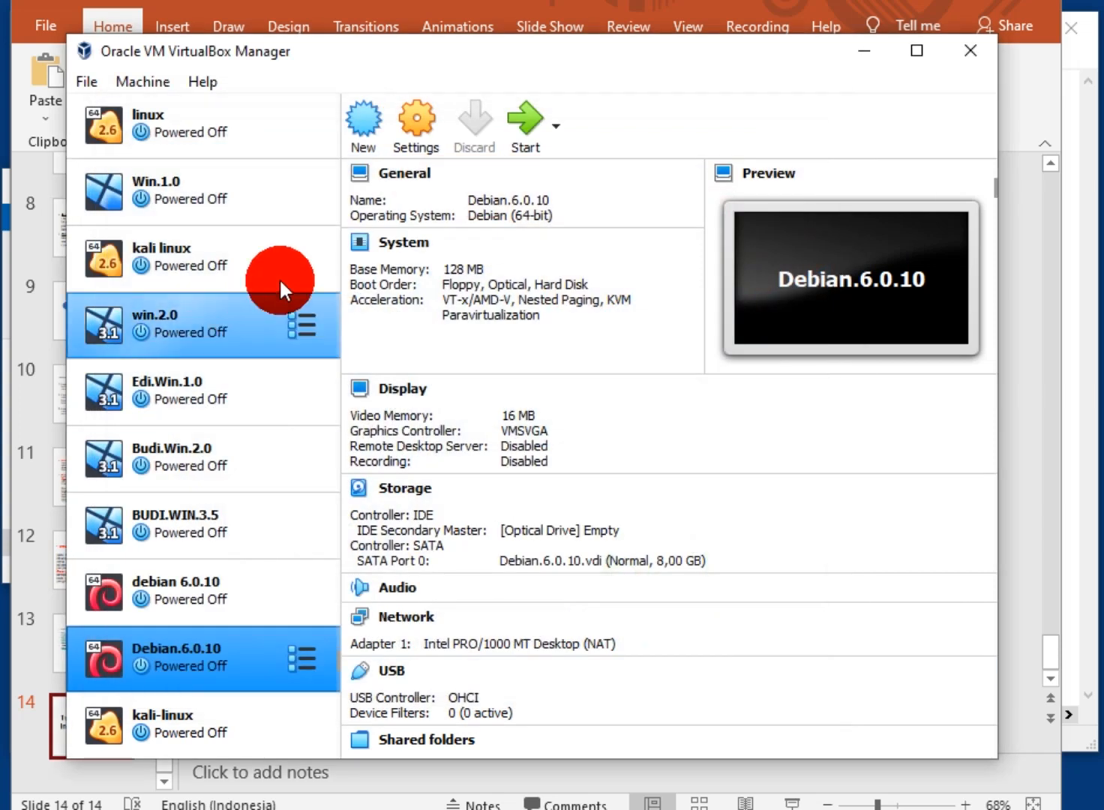
Start a new virtual machine and name it with the student's name and ID
click(366, 125)
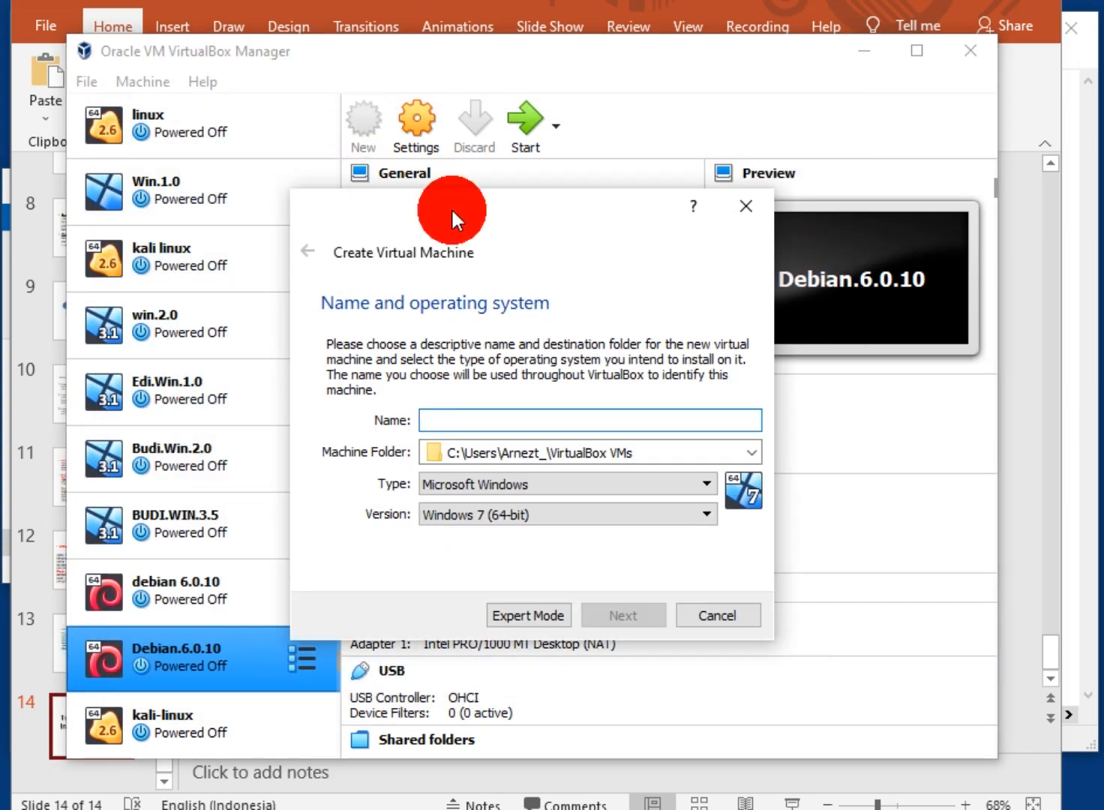
drag(468, 202, 285, 191)
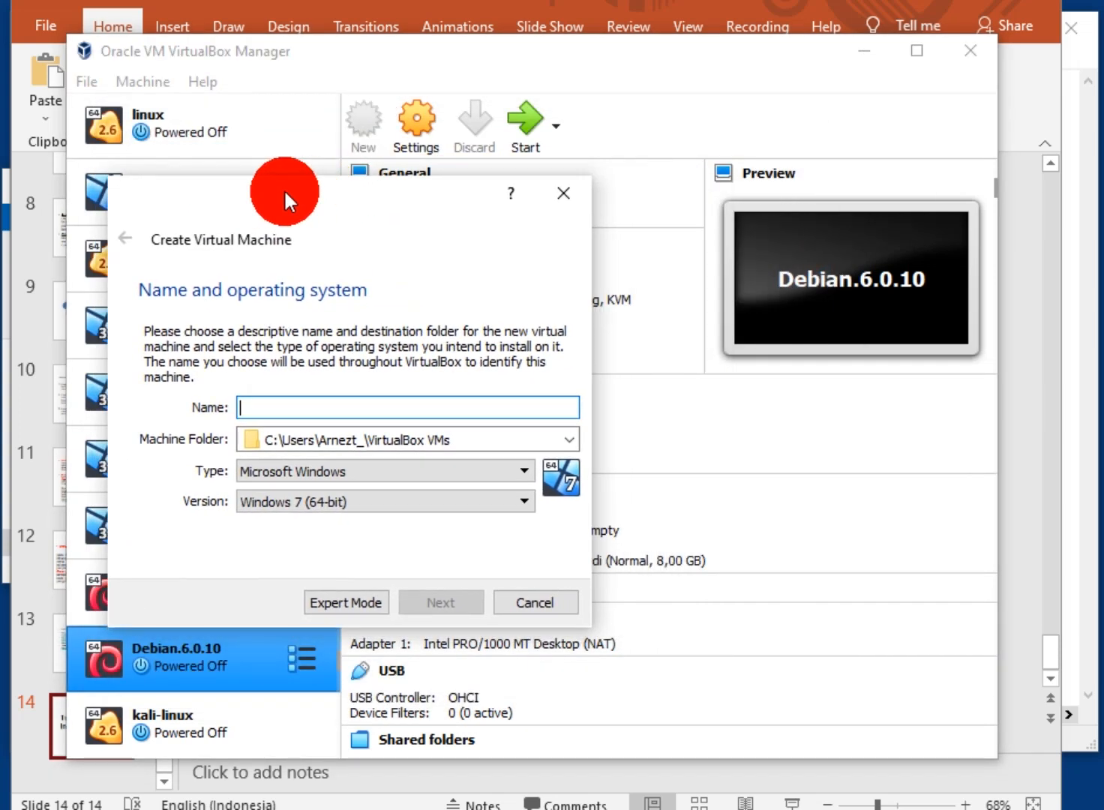
drag(411, 181, 337, 226)
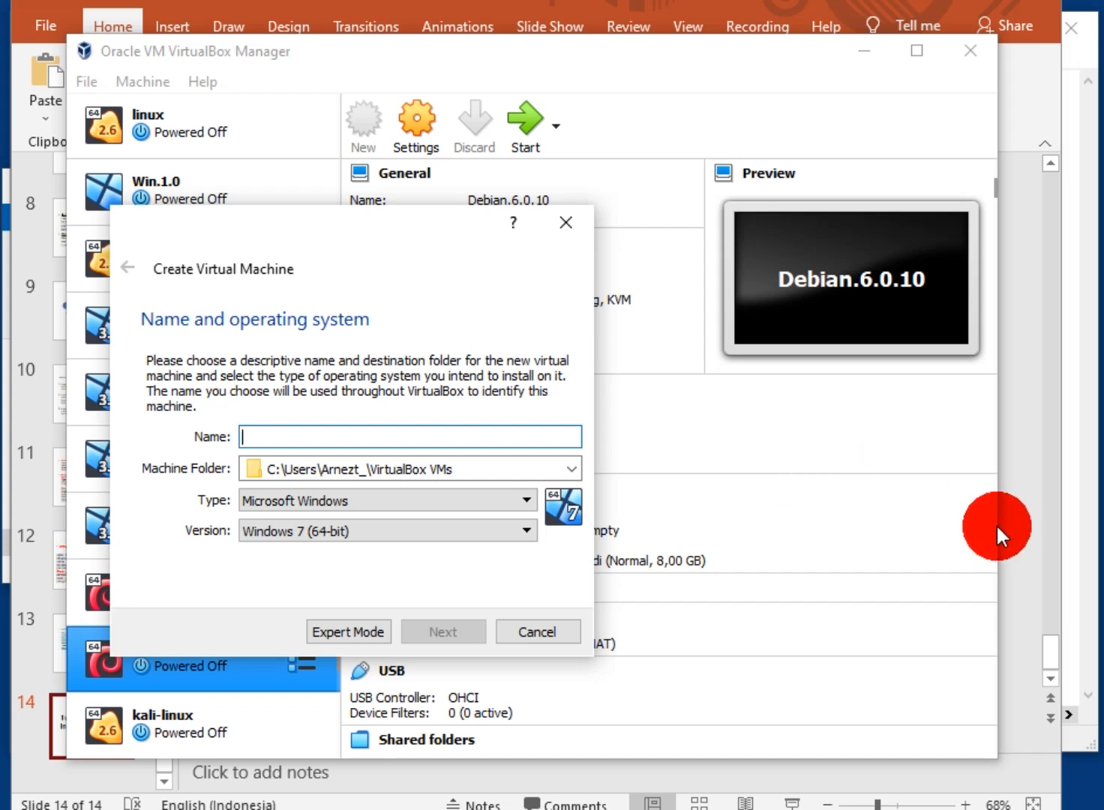
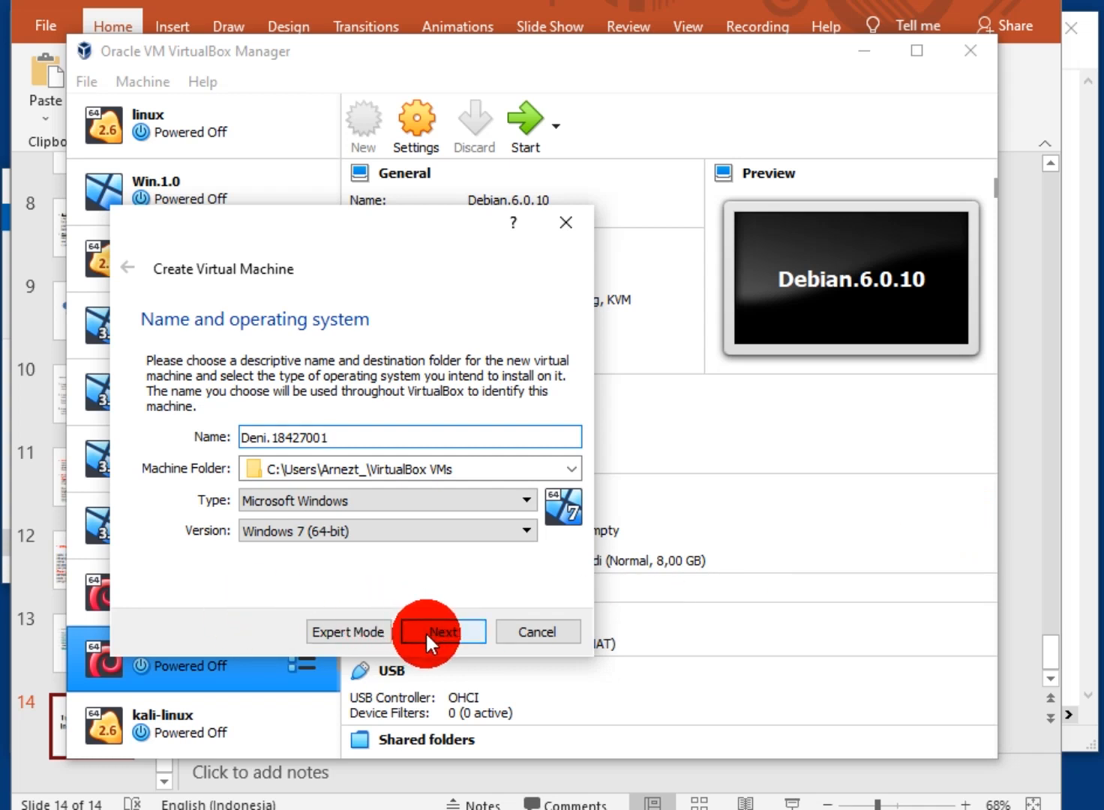
Set the machine type to Linux and version to Debian (32-bit), then continue
click(435, 504)
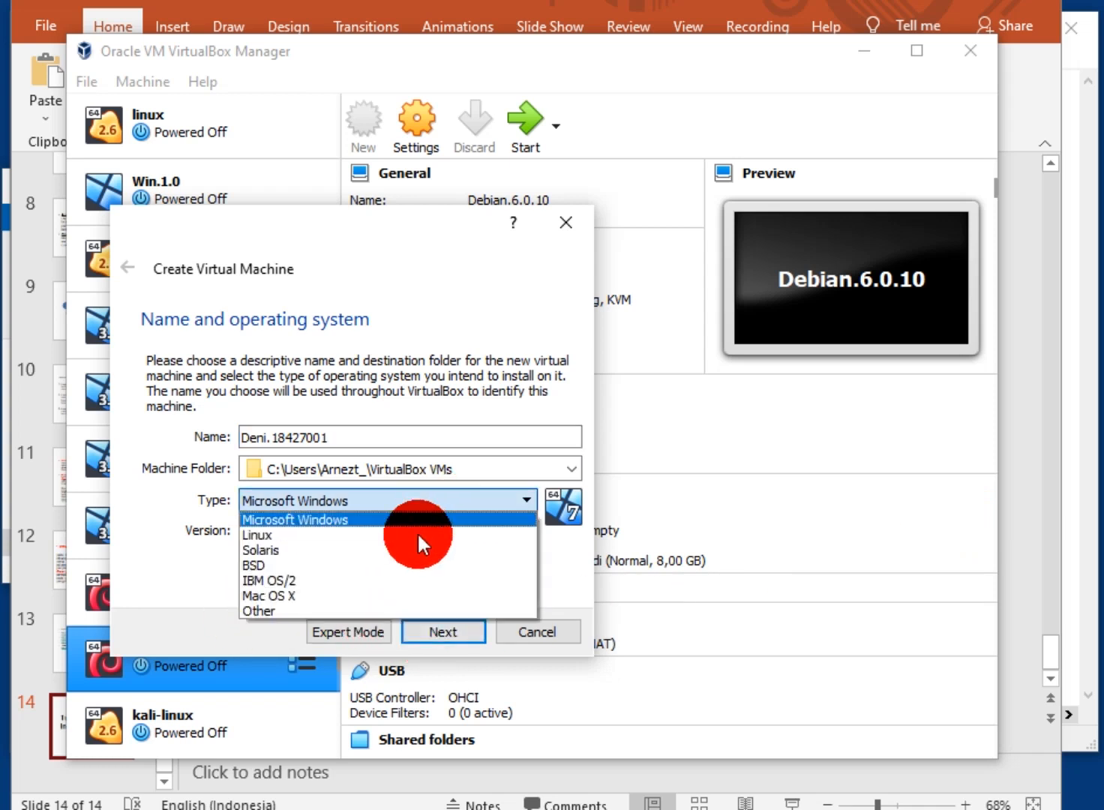
click(411, 533)
click(411, 526)
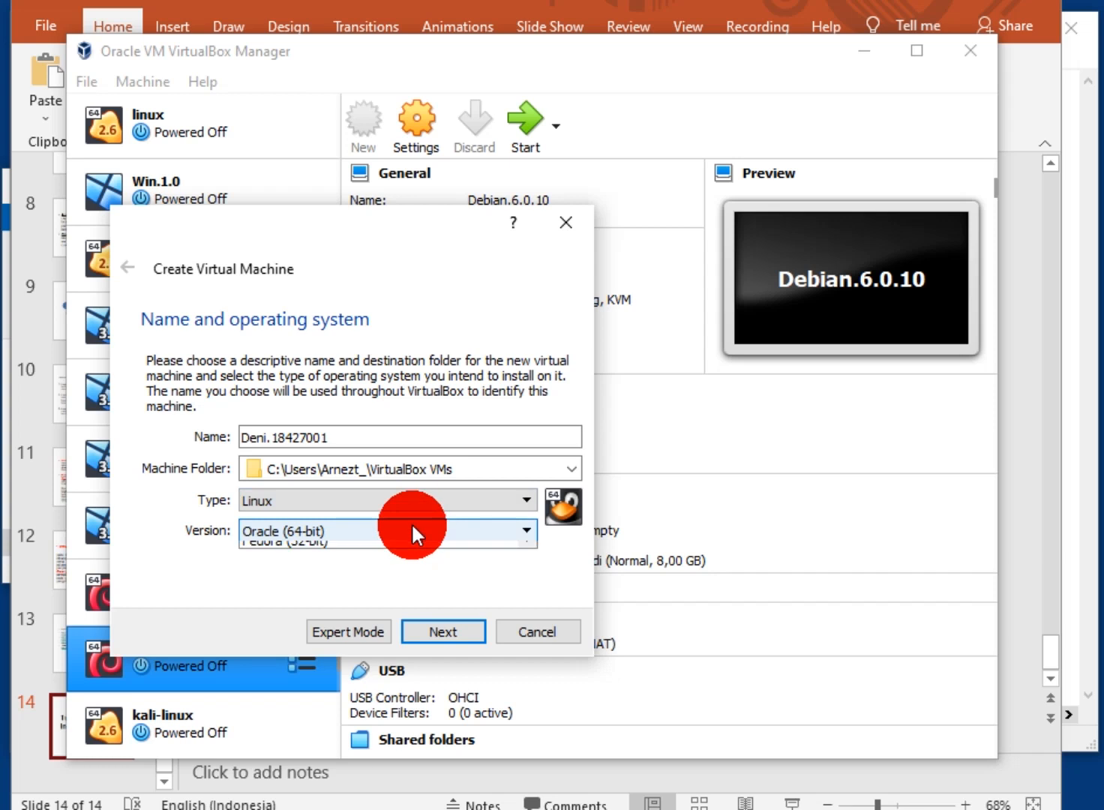
scroll(525, 634, down, 1)
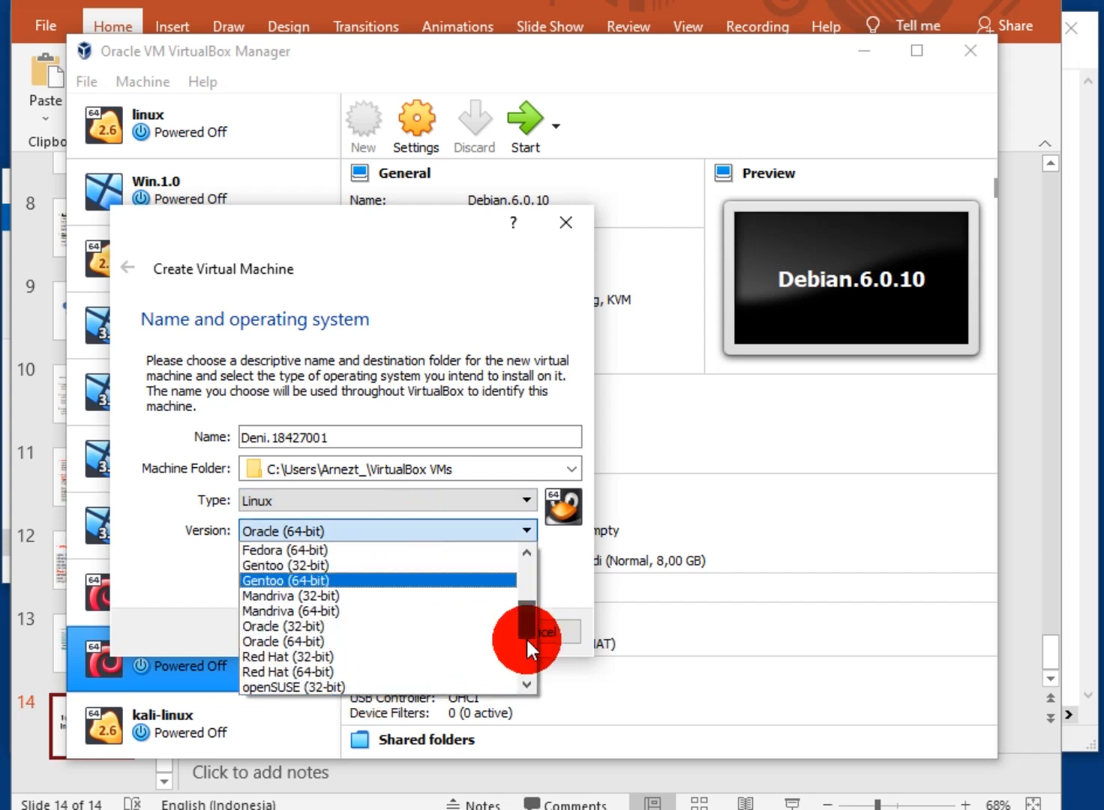
scroll(527, 633, up, 4)
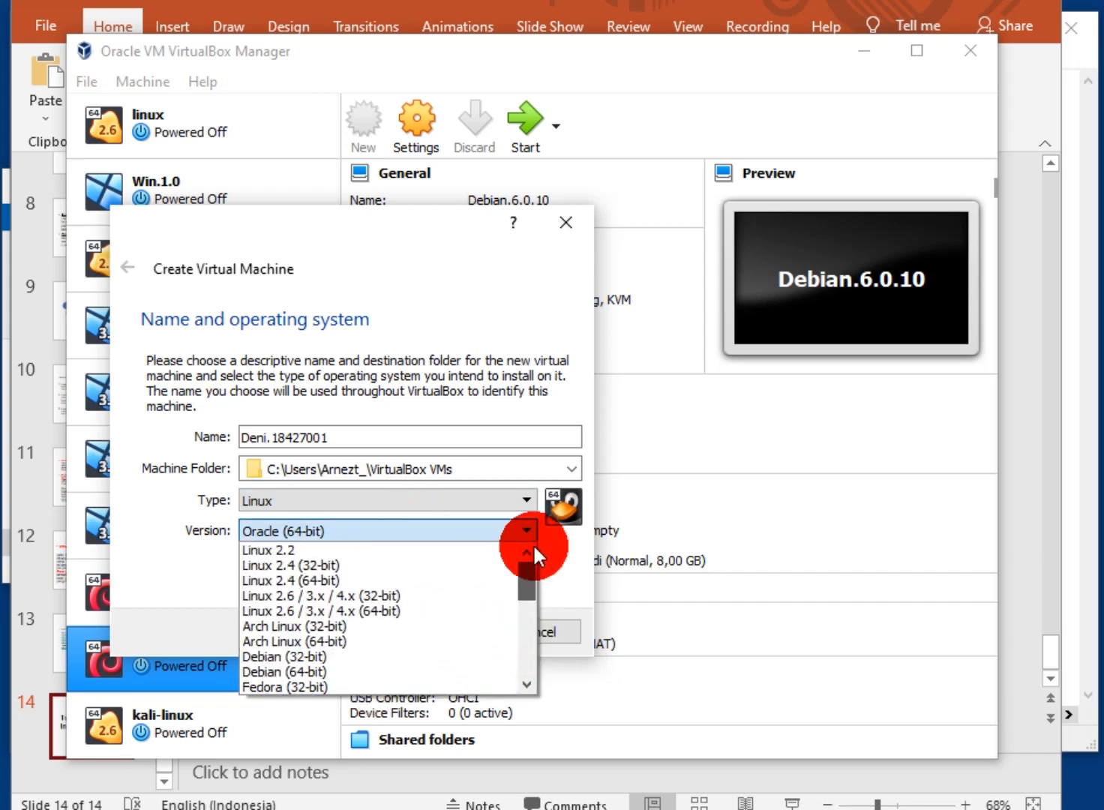
click(459, 655)
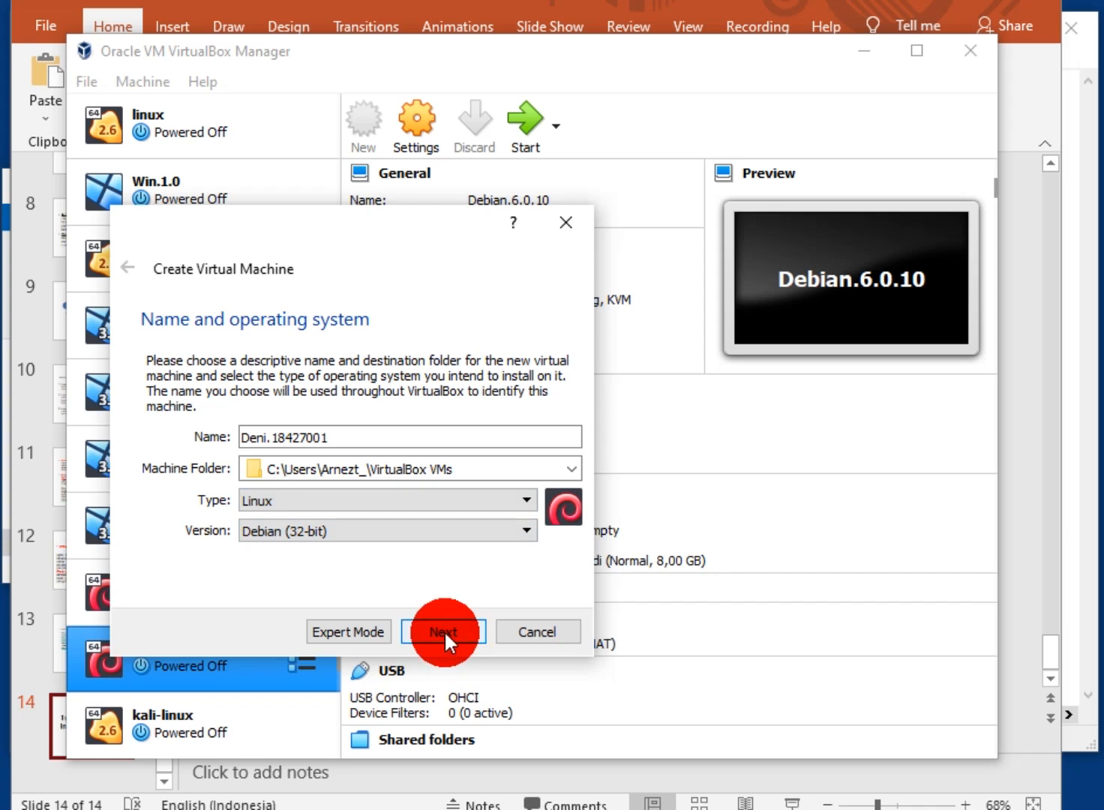
click(443, 630)
Give the machine 256 MB of memory
double_click(514, 440)
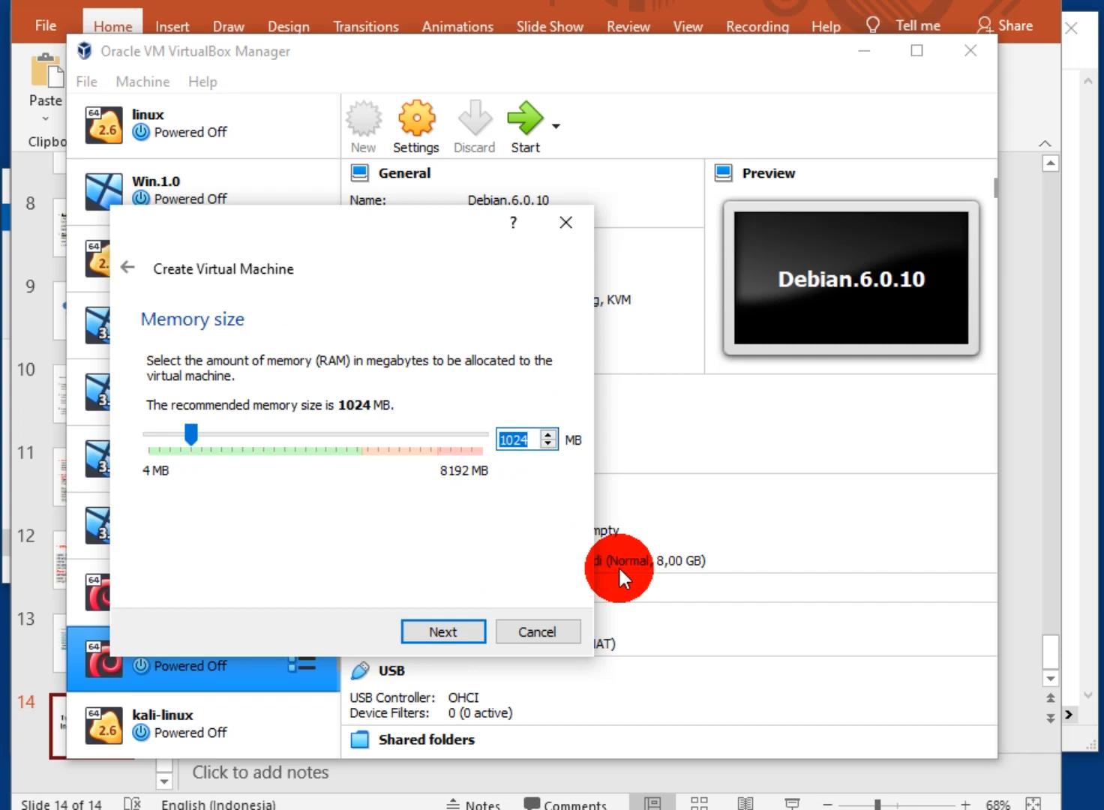
text(256)
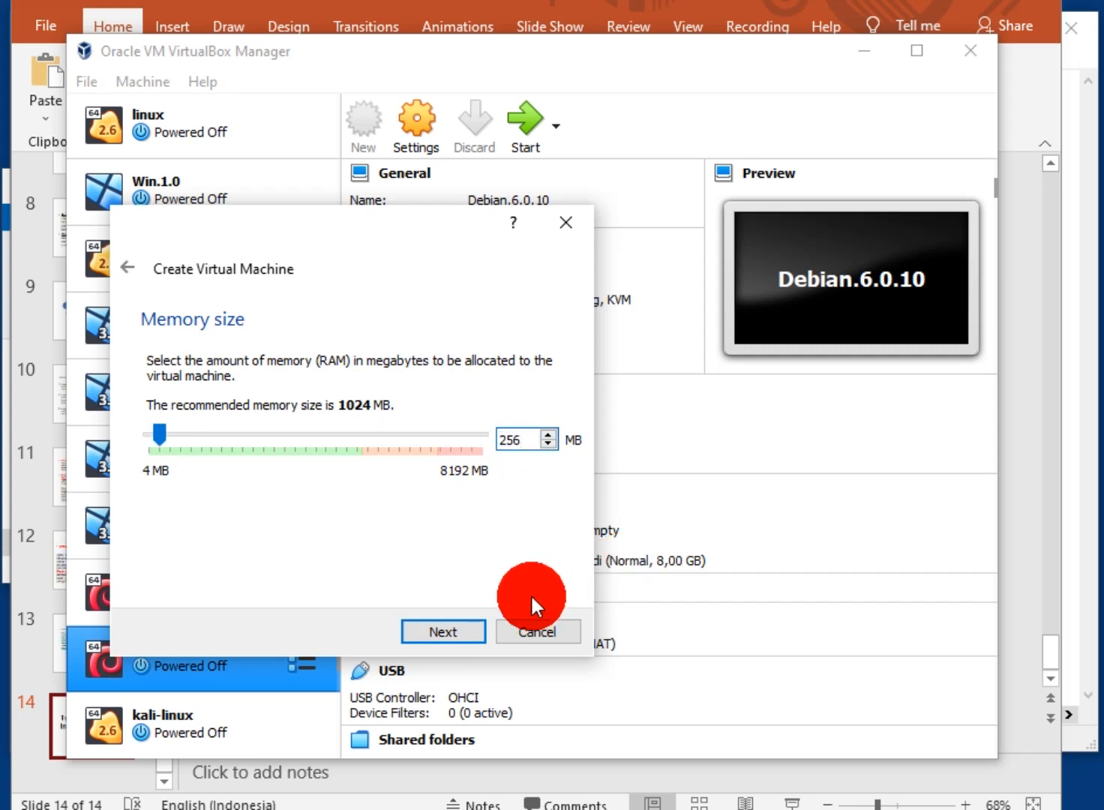
click(444, 631)
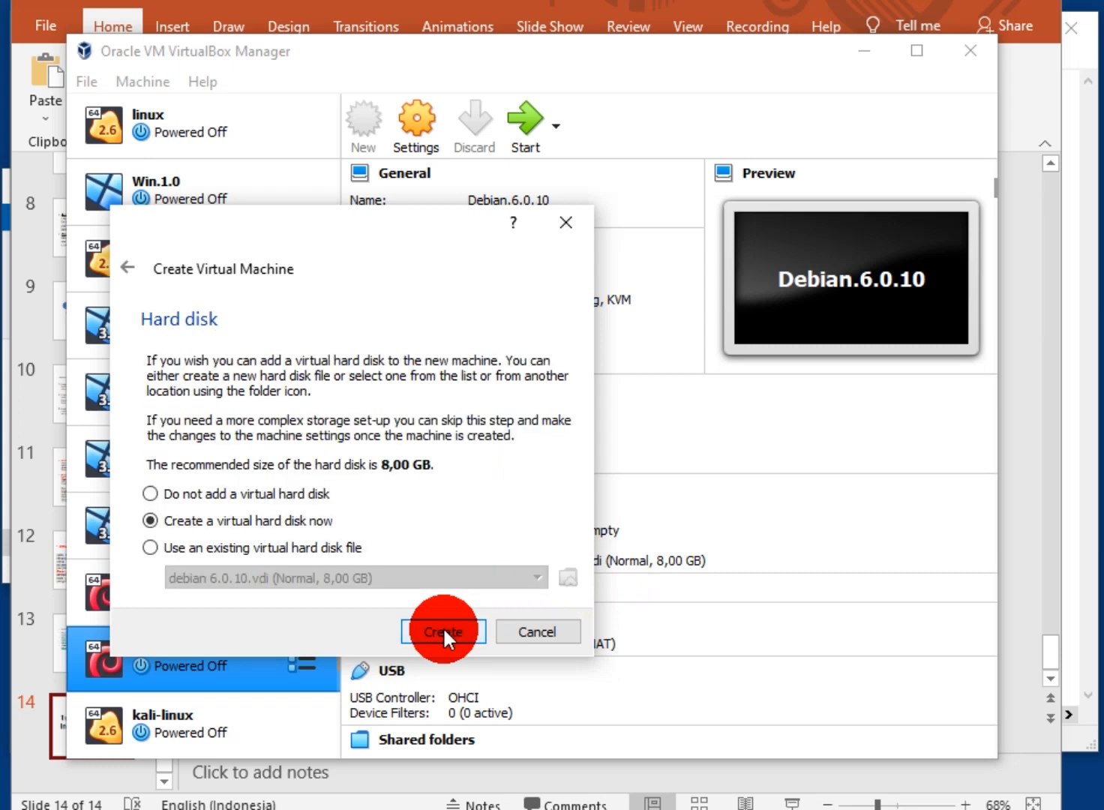
Create a new 8,00 GB VDI virtual hard disk with default allocation
click(442, 631)
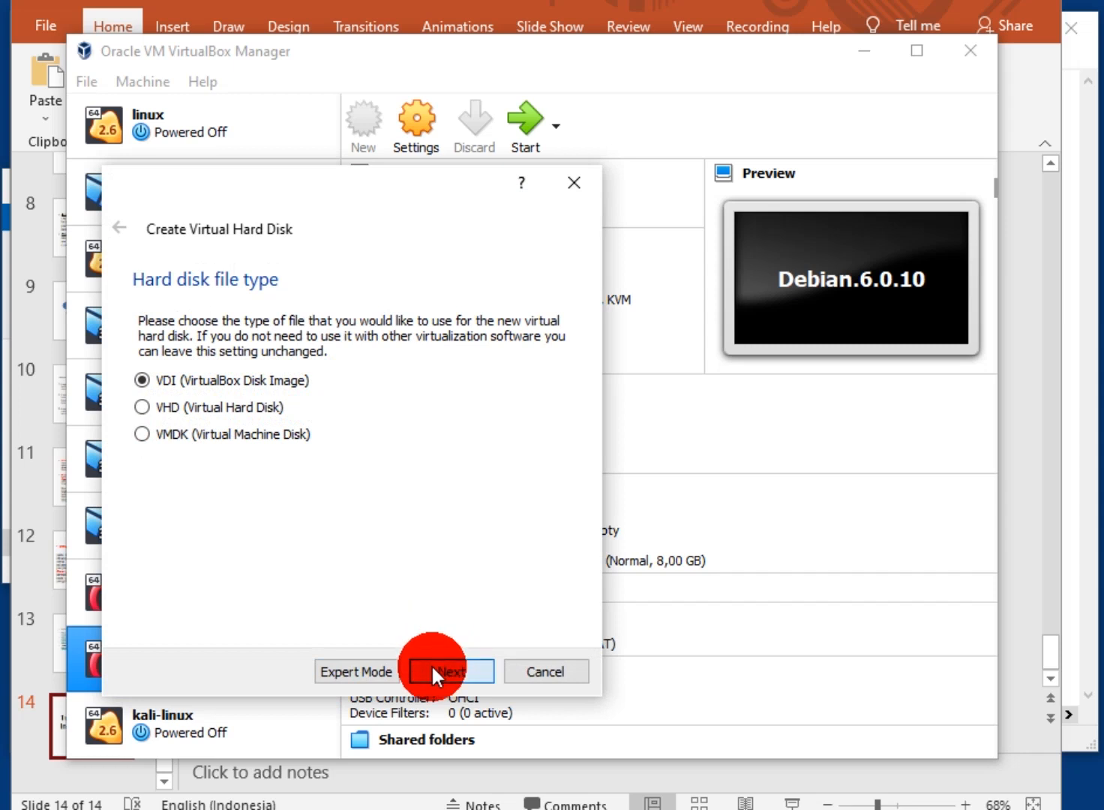
click(431, 664)
click(431, 665)
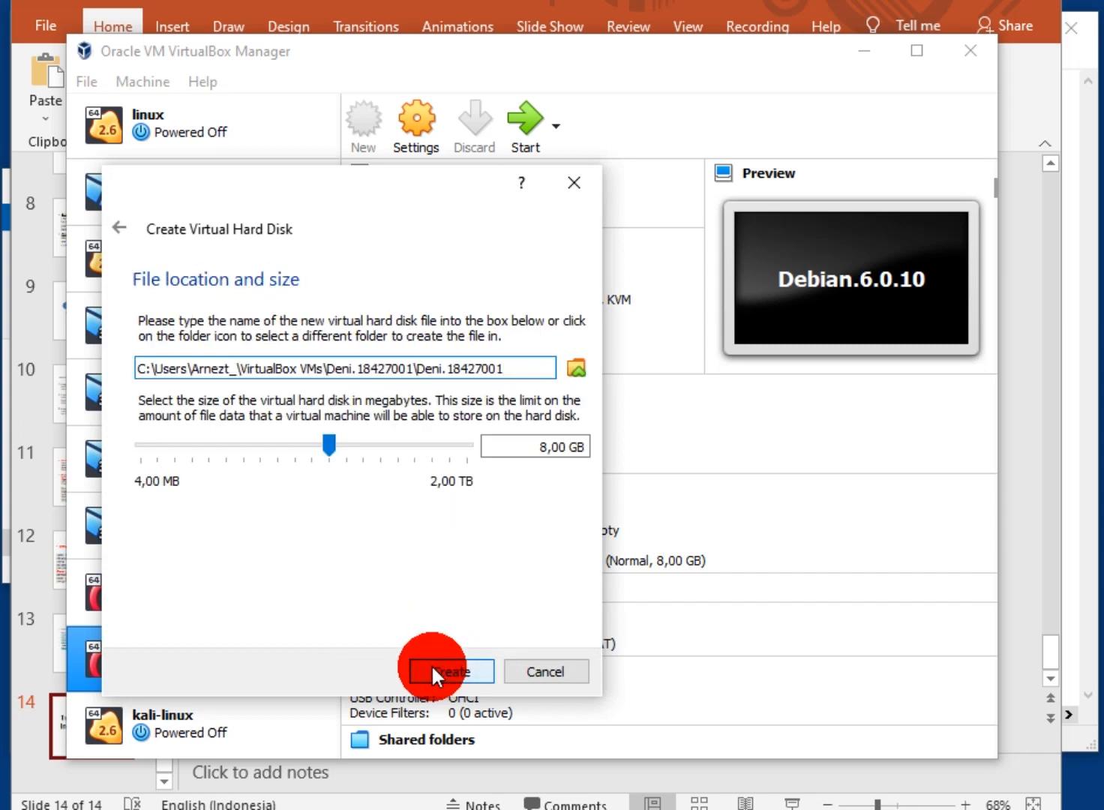
click(431, 664)
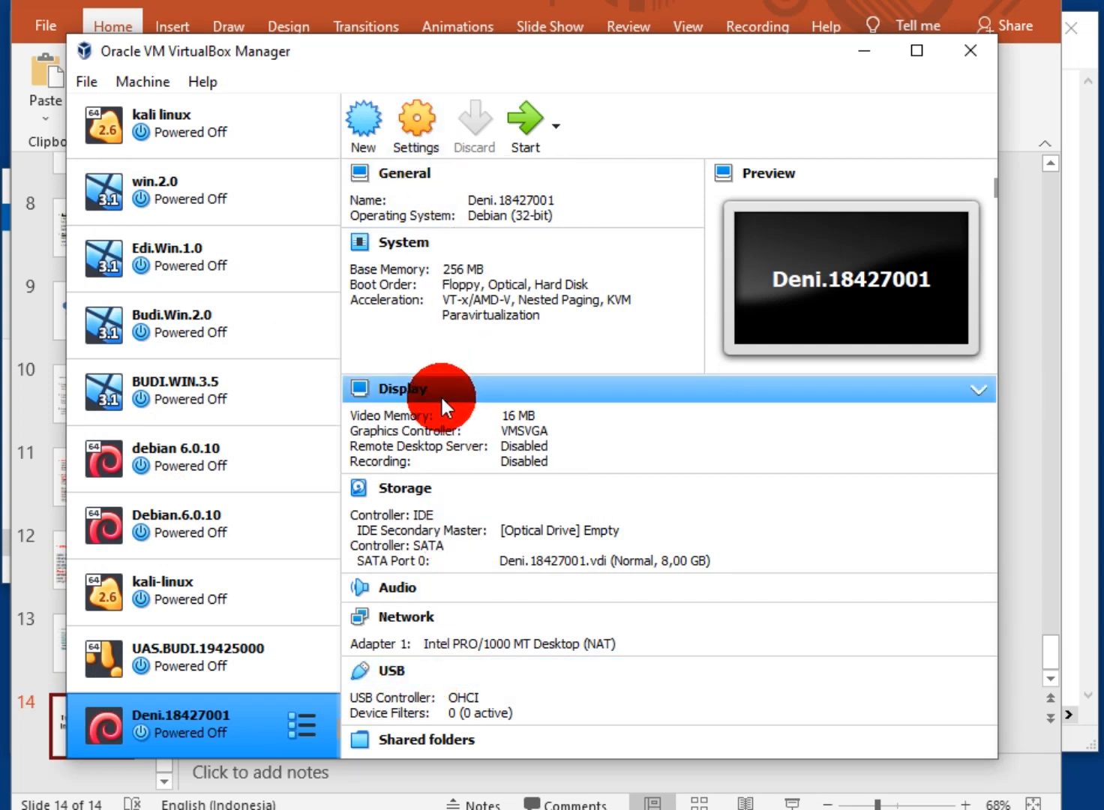
In the machine's storage settings, choose the empty optical drive and browse for an image
click(390, 489)
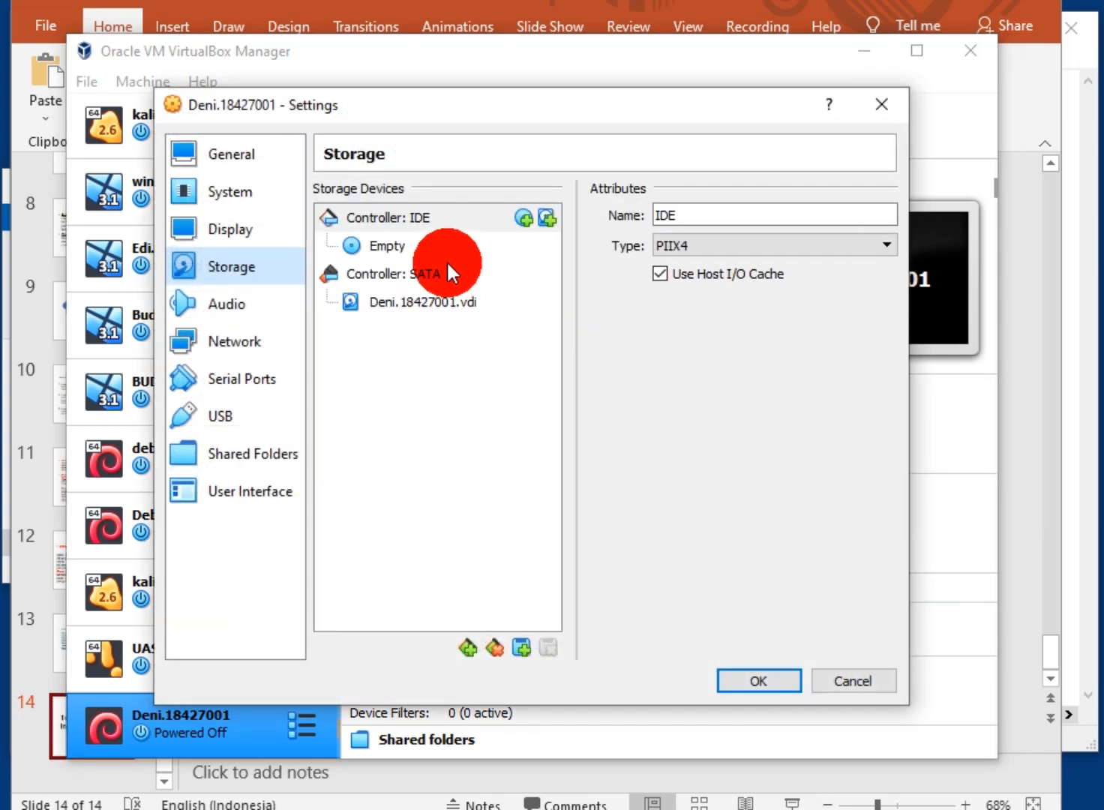
click(388, 244)
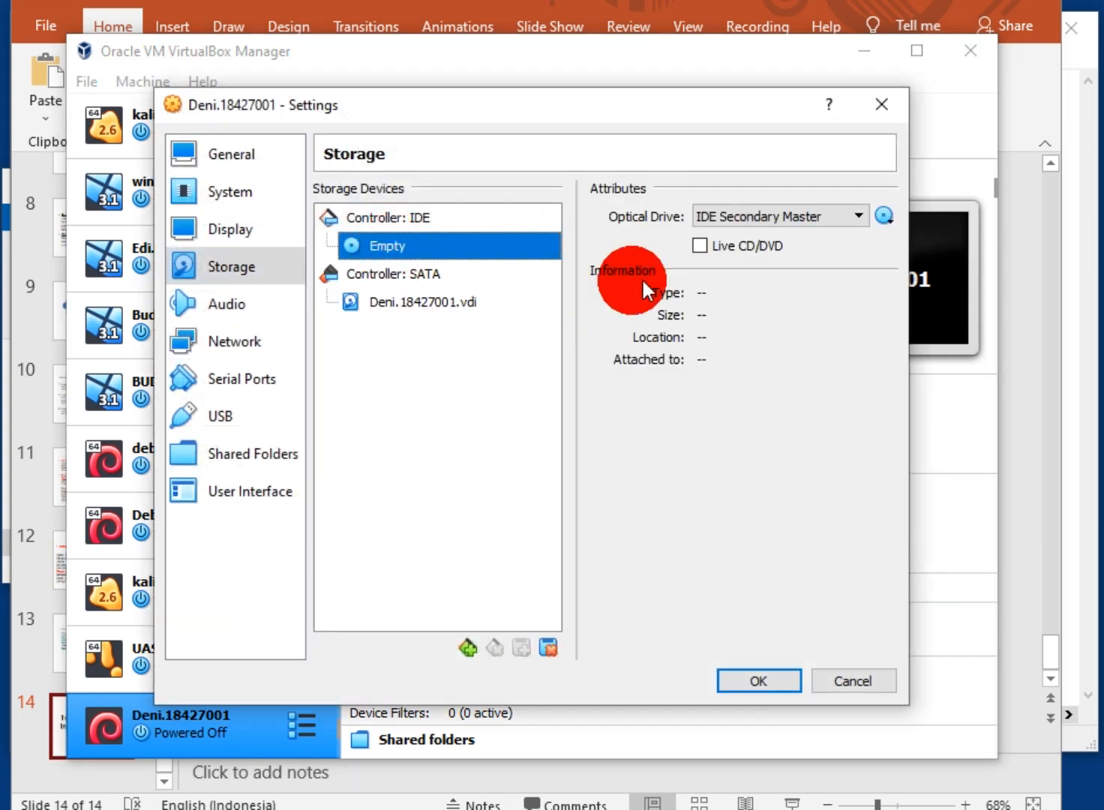
click(883, 215)
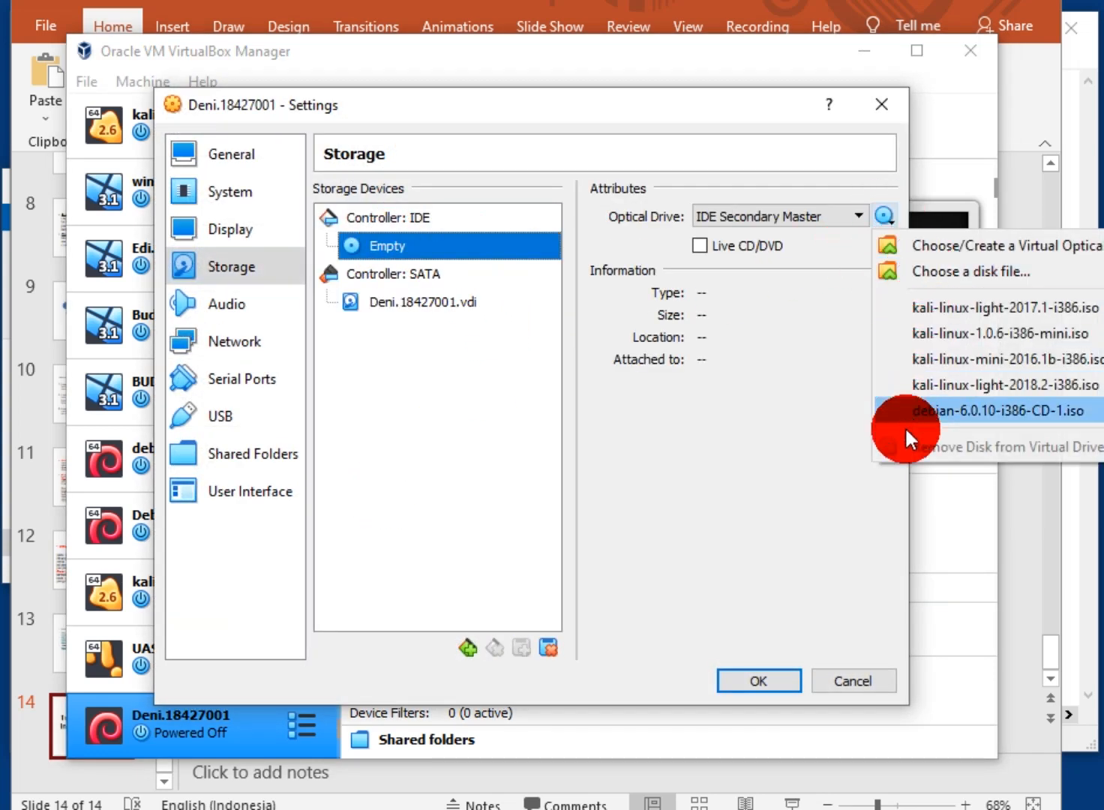
click(978, 268)
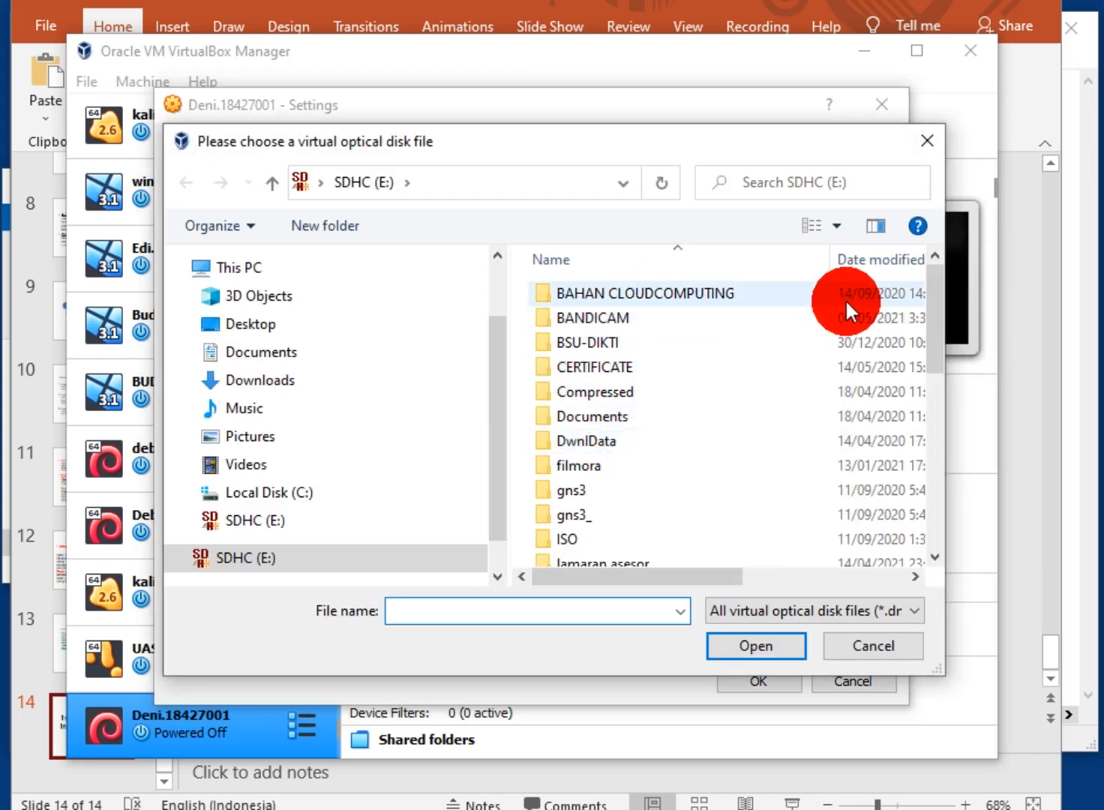
drag(938, 296, 914, 303)
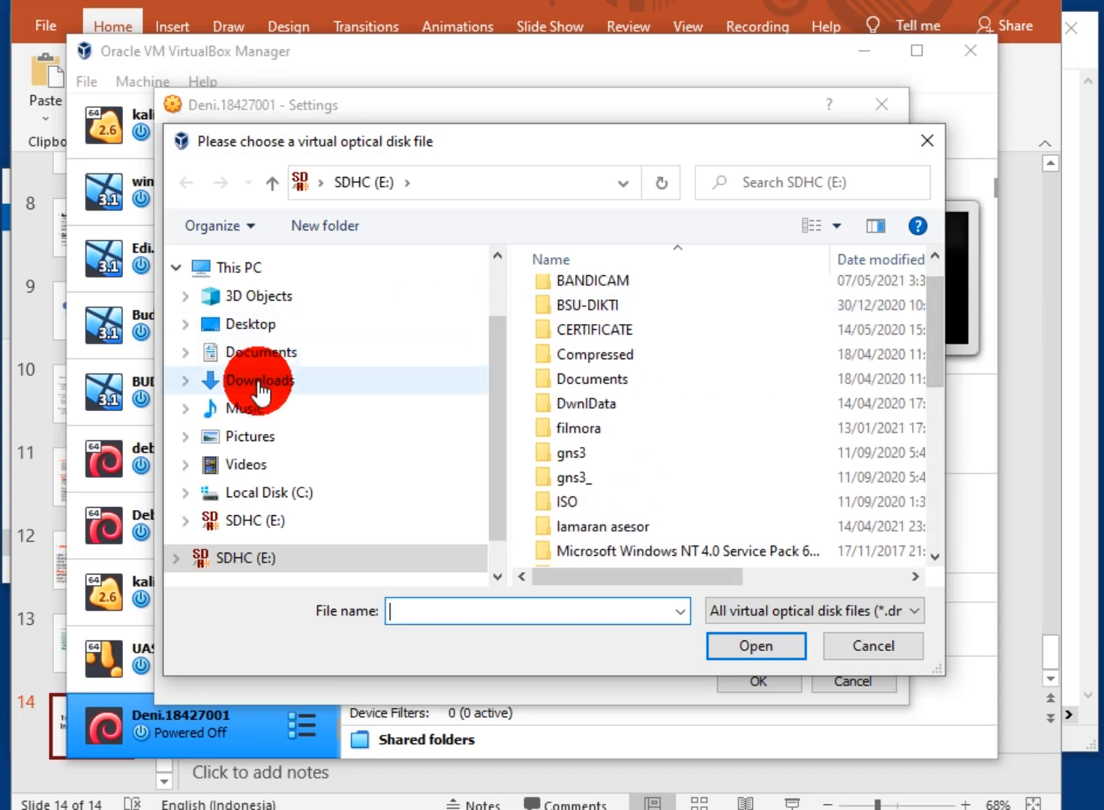
Attach debian-6.0.6-i386-CD-1.iso from the Documents cloud computing folder and save the settings
click(273, 352)
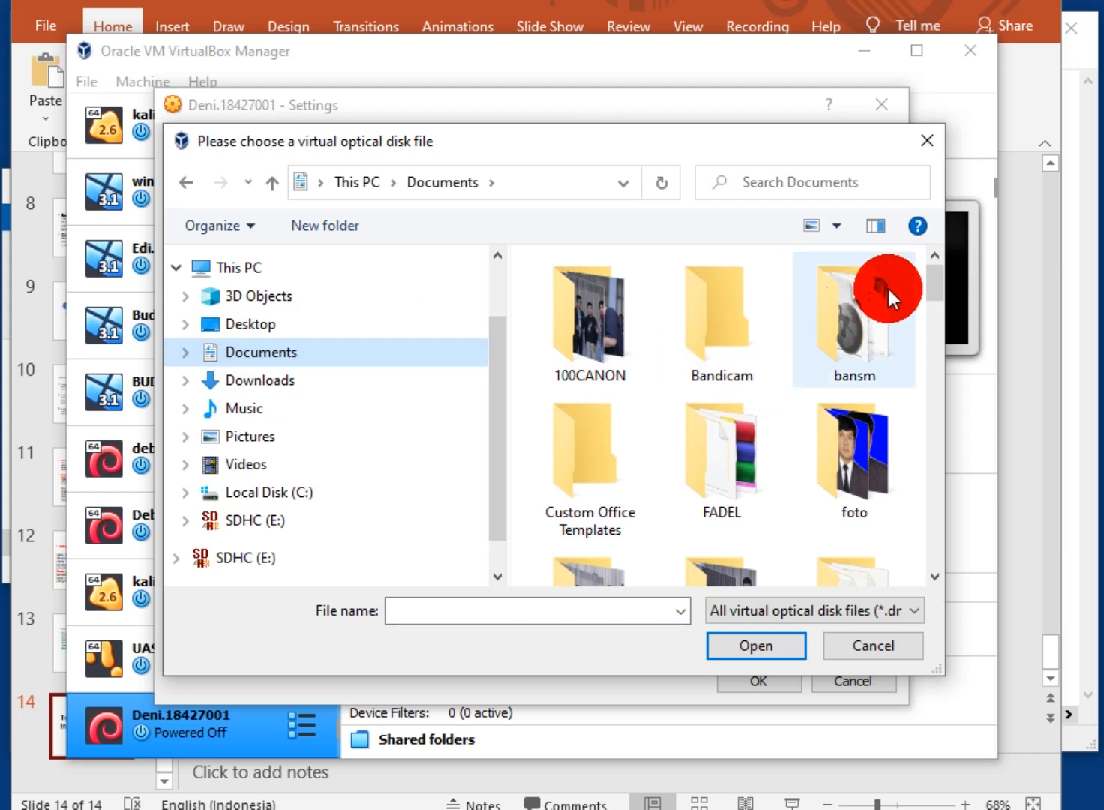
drag(923, 278, 911, 337)
double_click(857, 342)
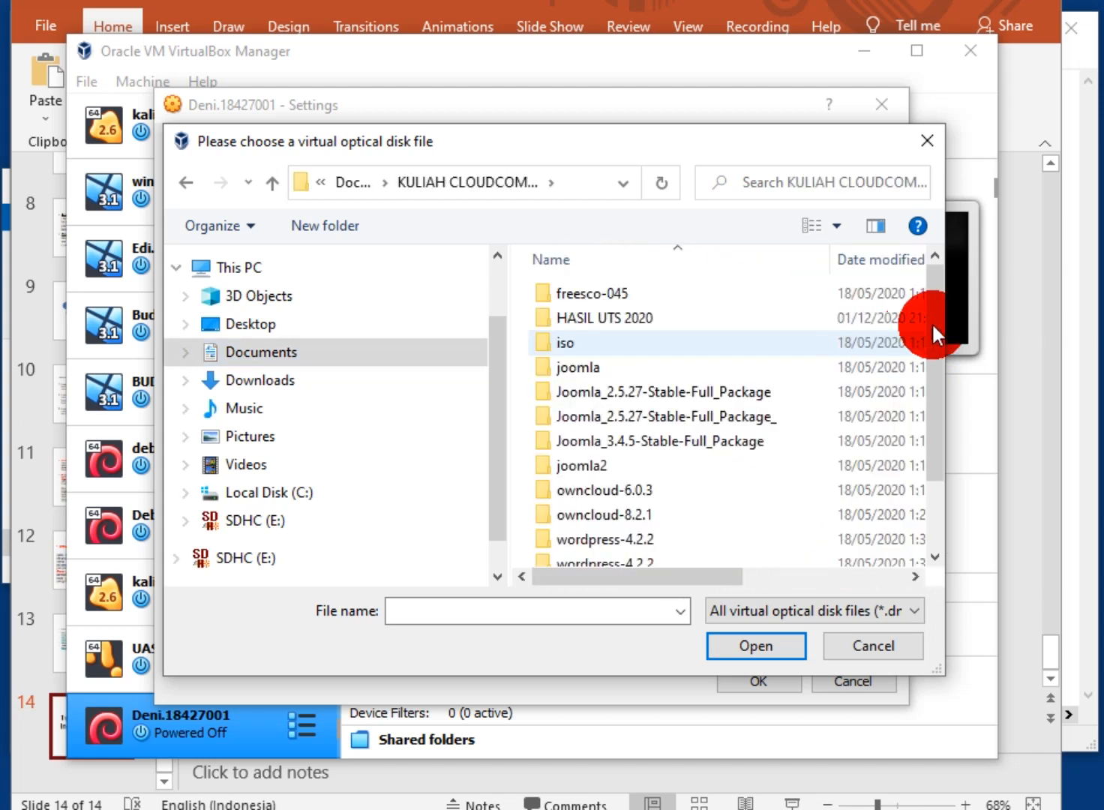
scroll(931, 329, down, 1)
click(686, 546)
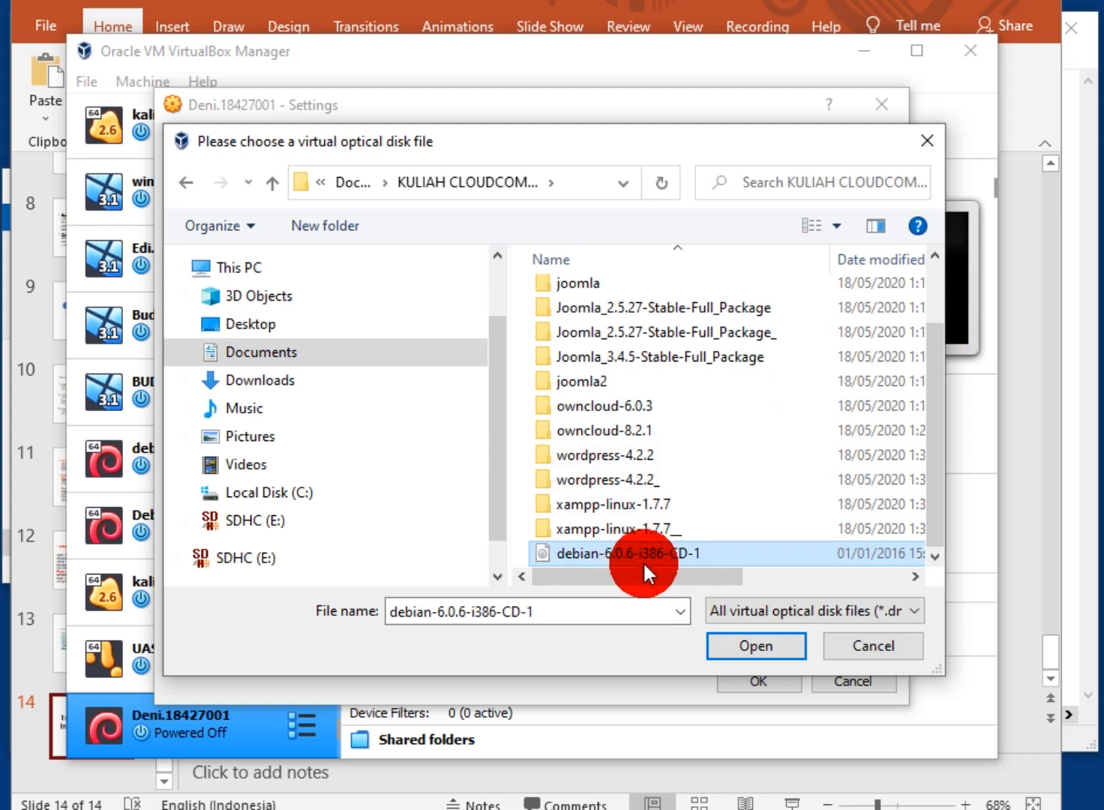
click(728, 641)
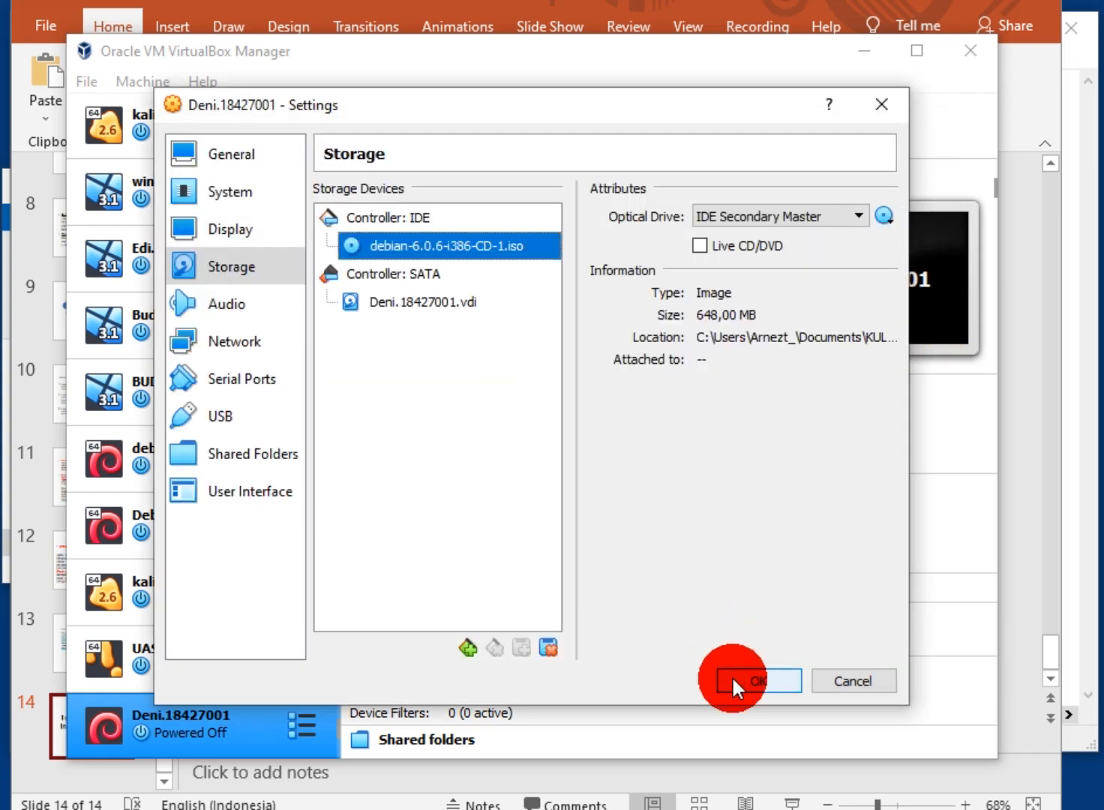
click(733, 682)
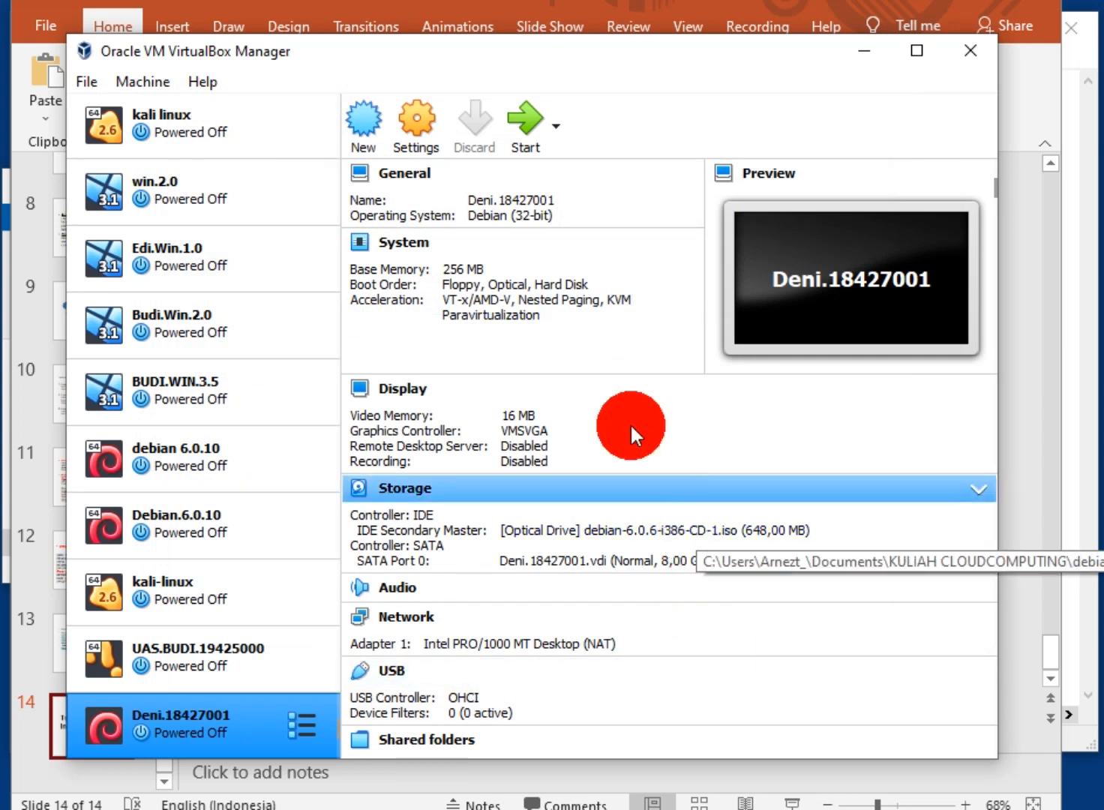
Boot the machine from debian-6.0.10-i386-CD-1.iso and dismiss the auto-capture notice
click(521, 126)
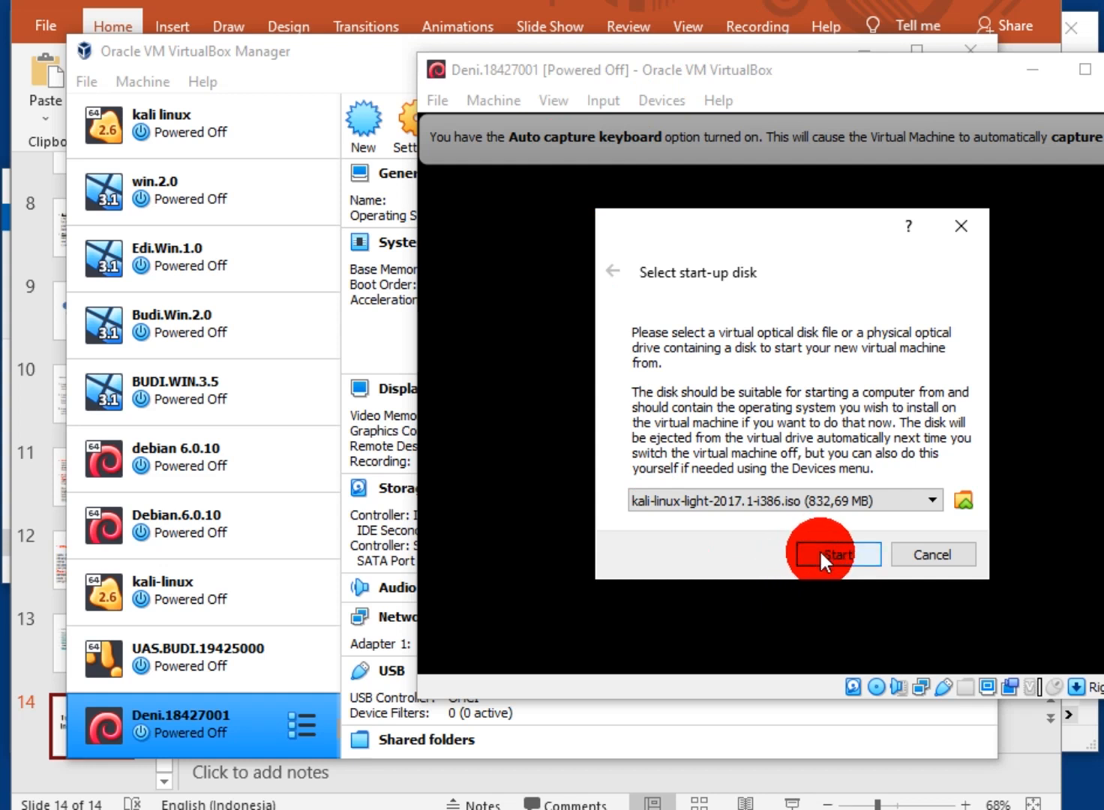
click(810, 497)
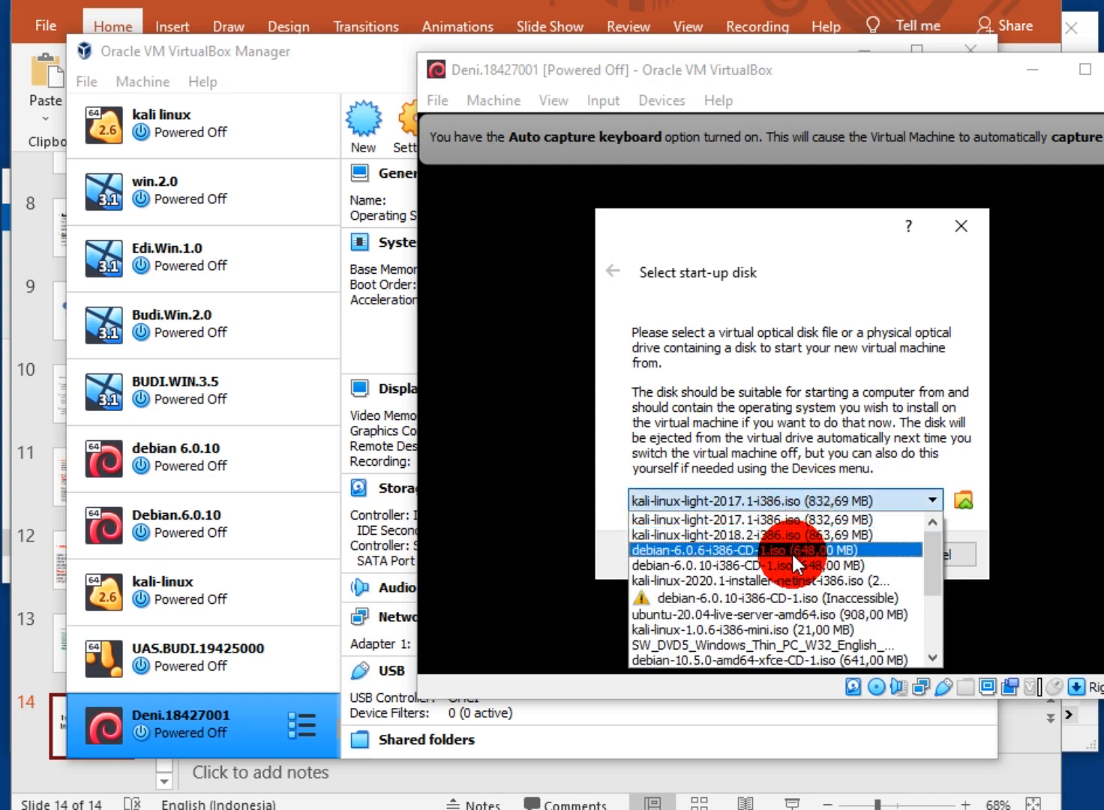
click(808, 565)
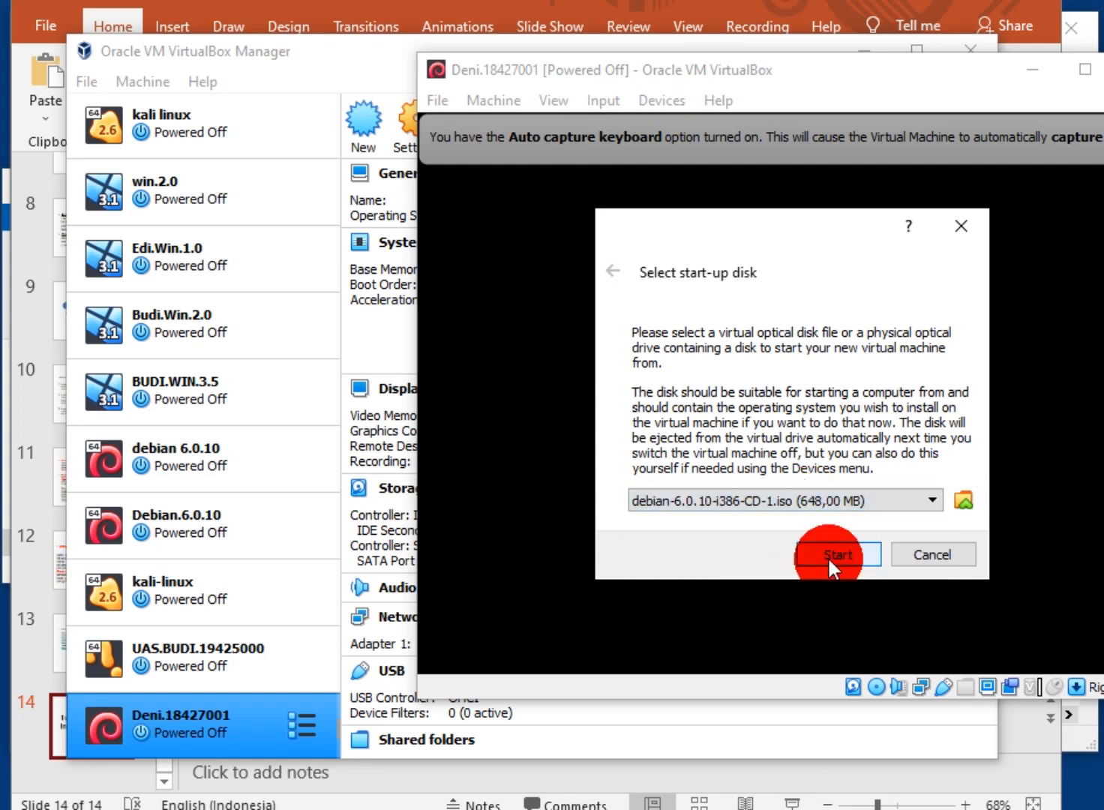
click(823, 553)
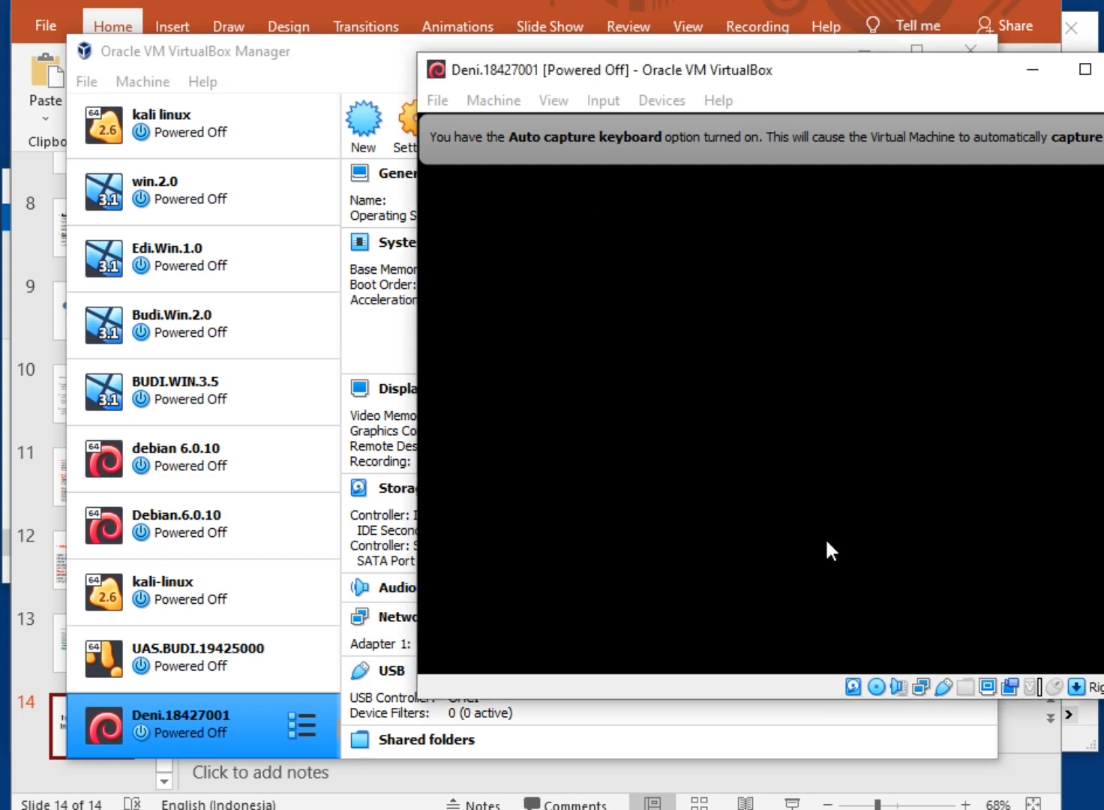
drag(825, 79, 495, 42)
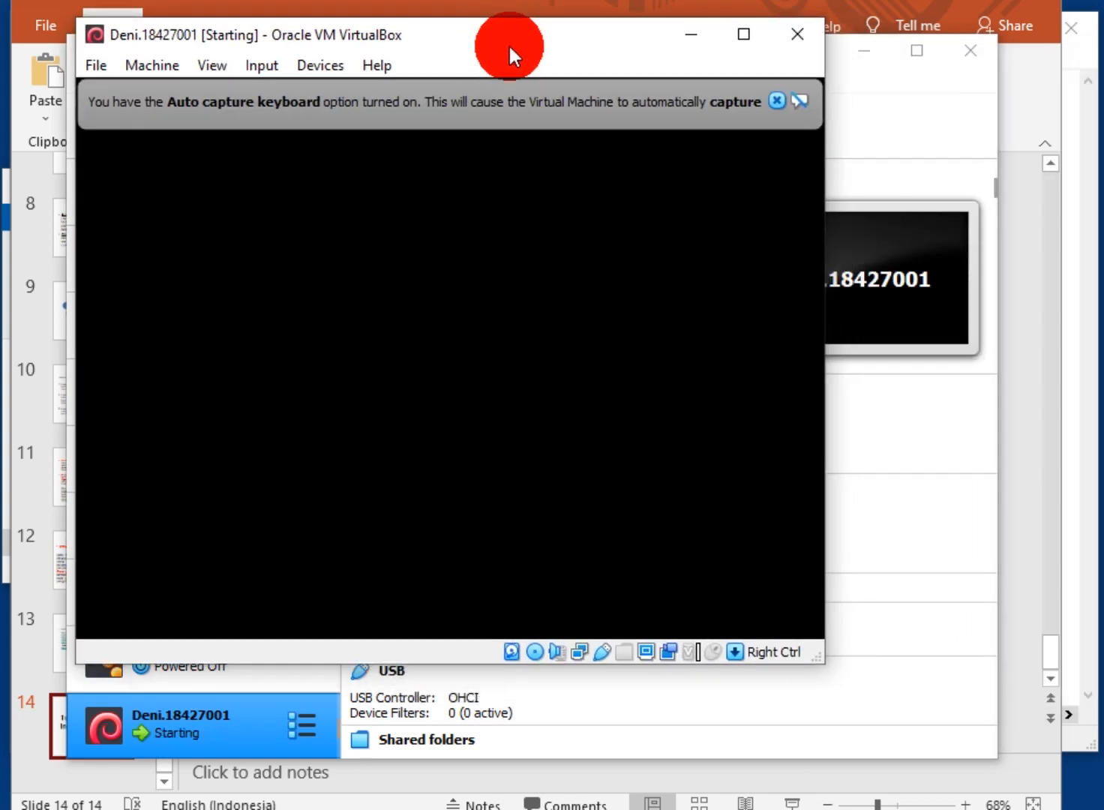
click(773, 100)
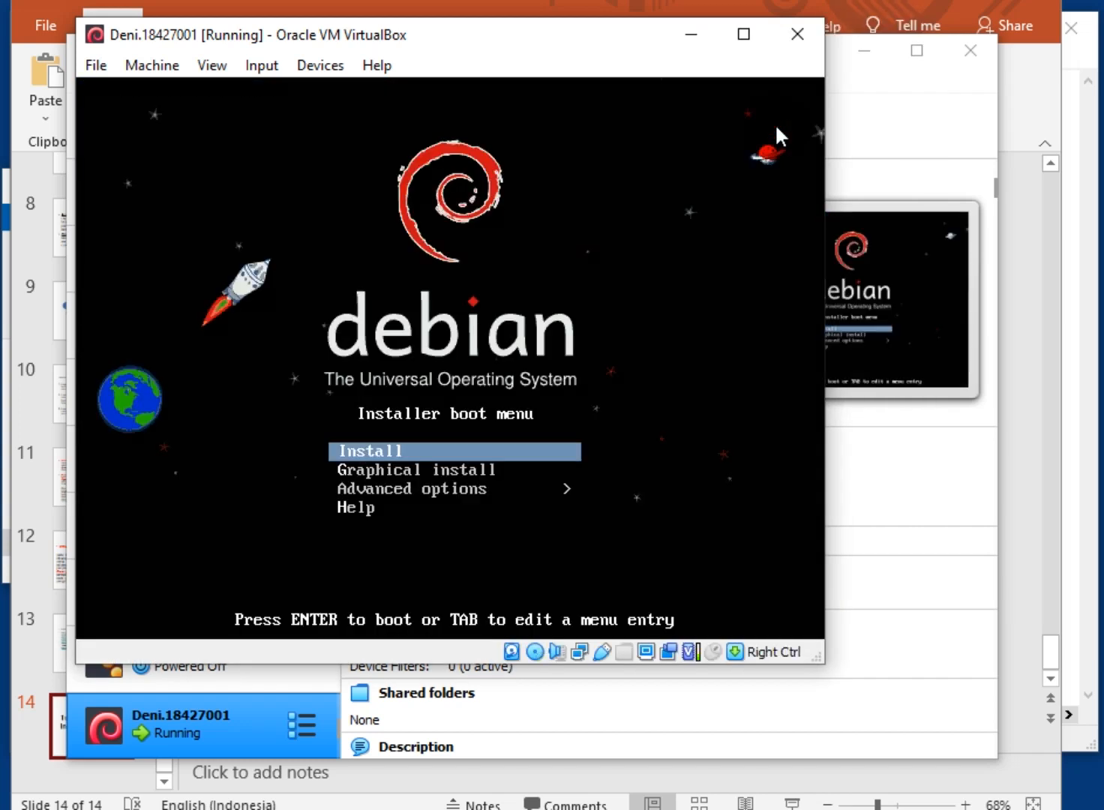
Start the text-mode Debian install, then switch to the TEMPLATE.TUGAS document
click(937, 190)
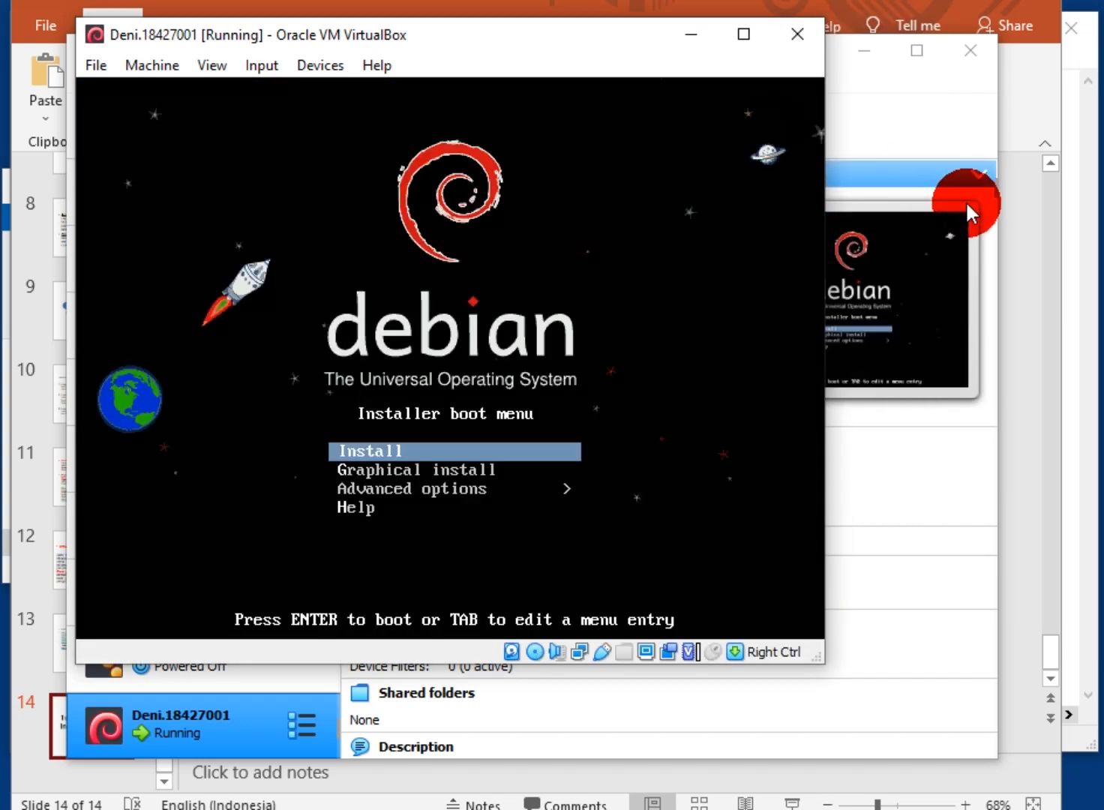
key(Return)
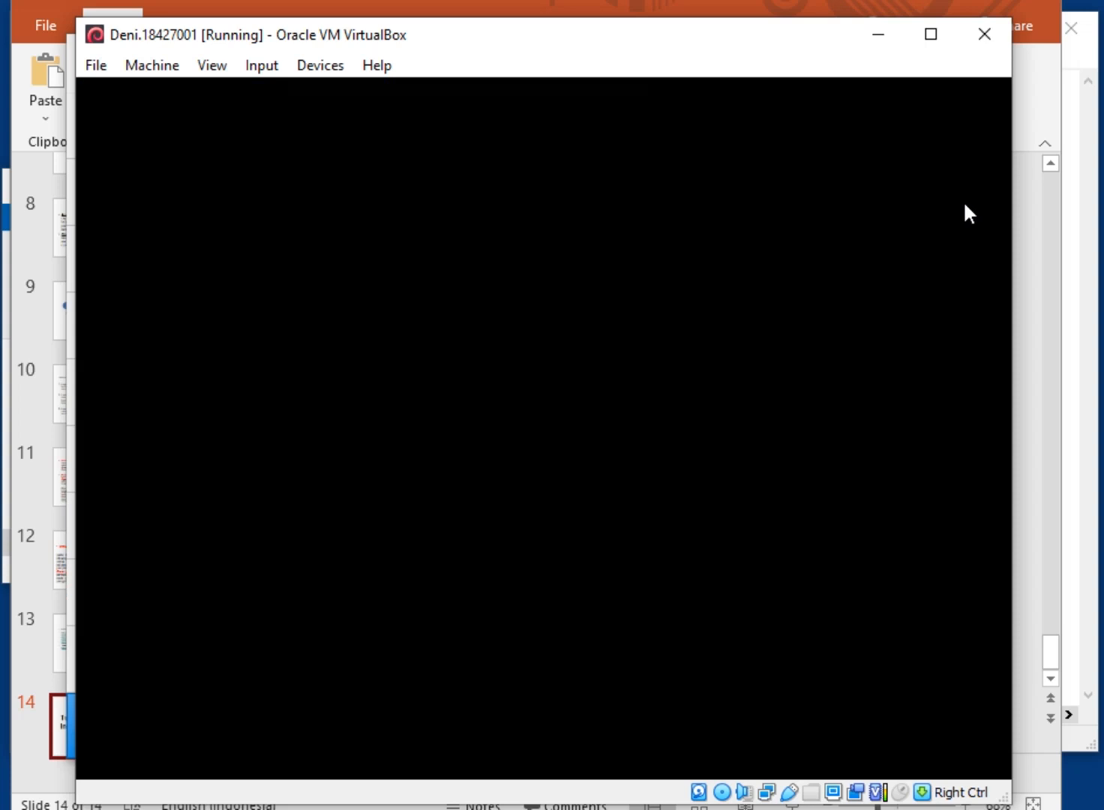
drag(742, 34, 711, 25)
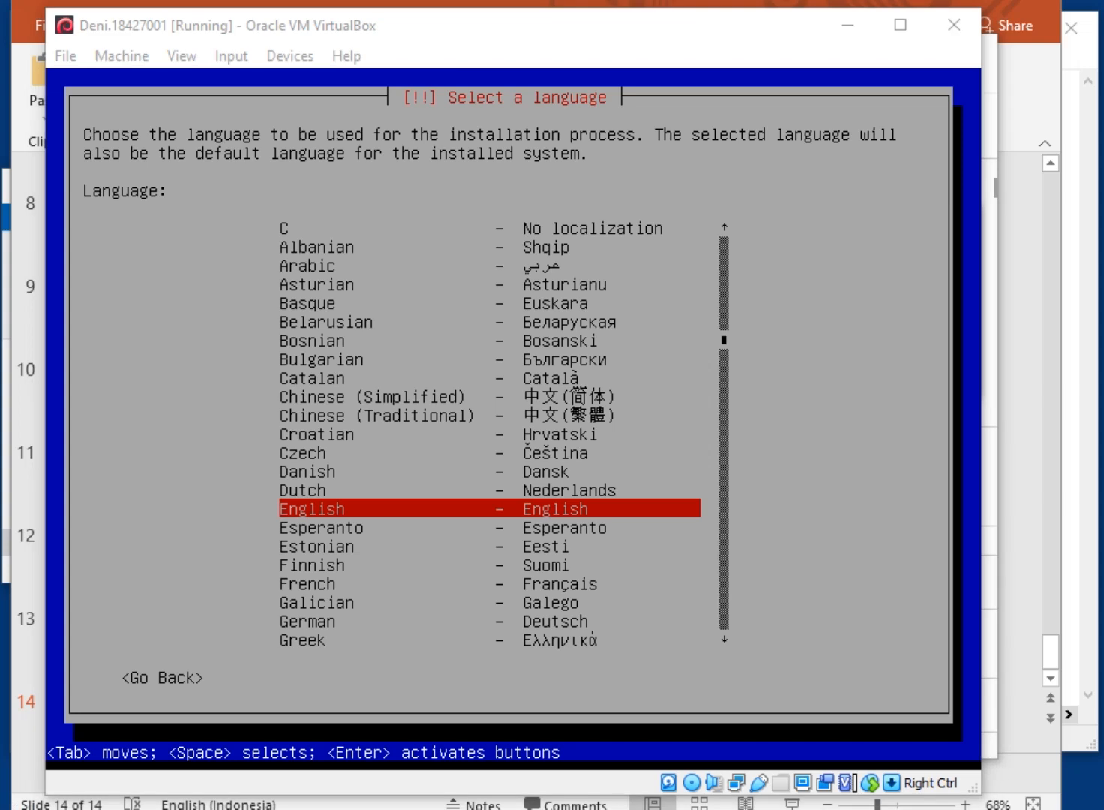
key(alt+Tab)
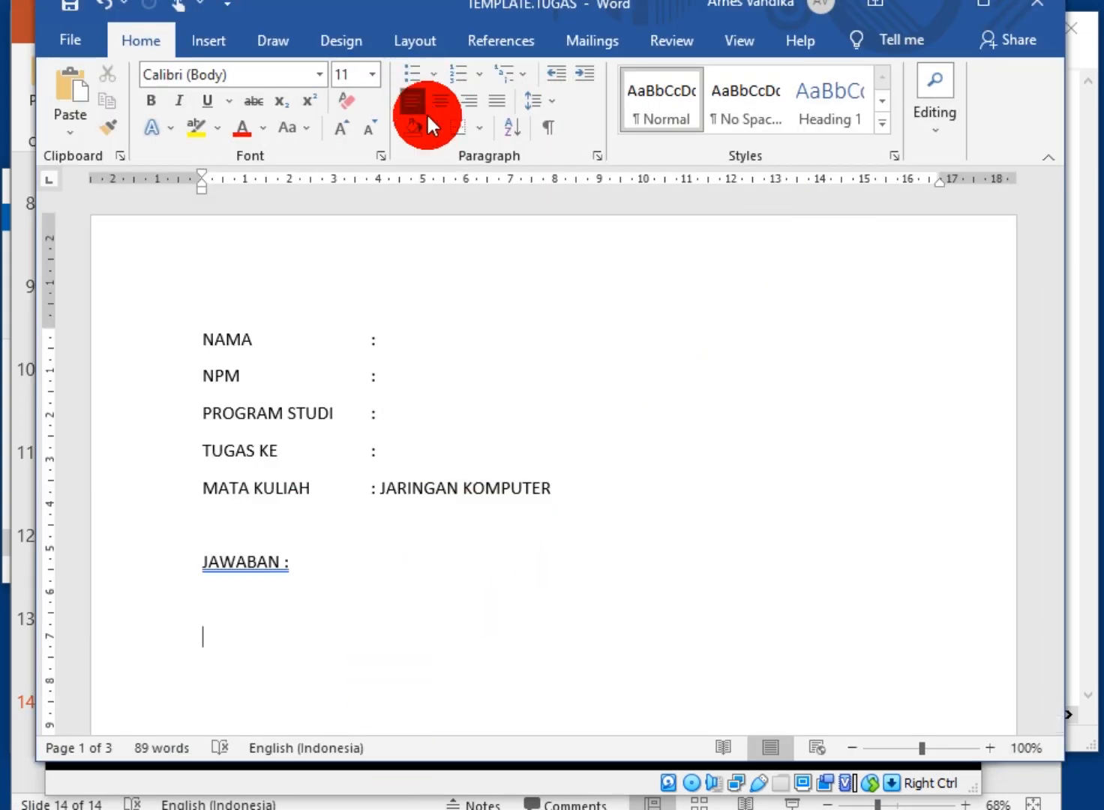
Replace JARINGAN KOMPUTER with CLOUD COMPUTING on the MATA KULIAH line, then minimize Word
drag(382, 491, 556, 495)
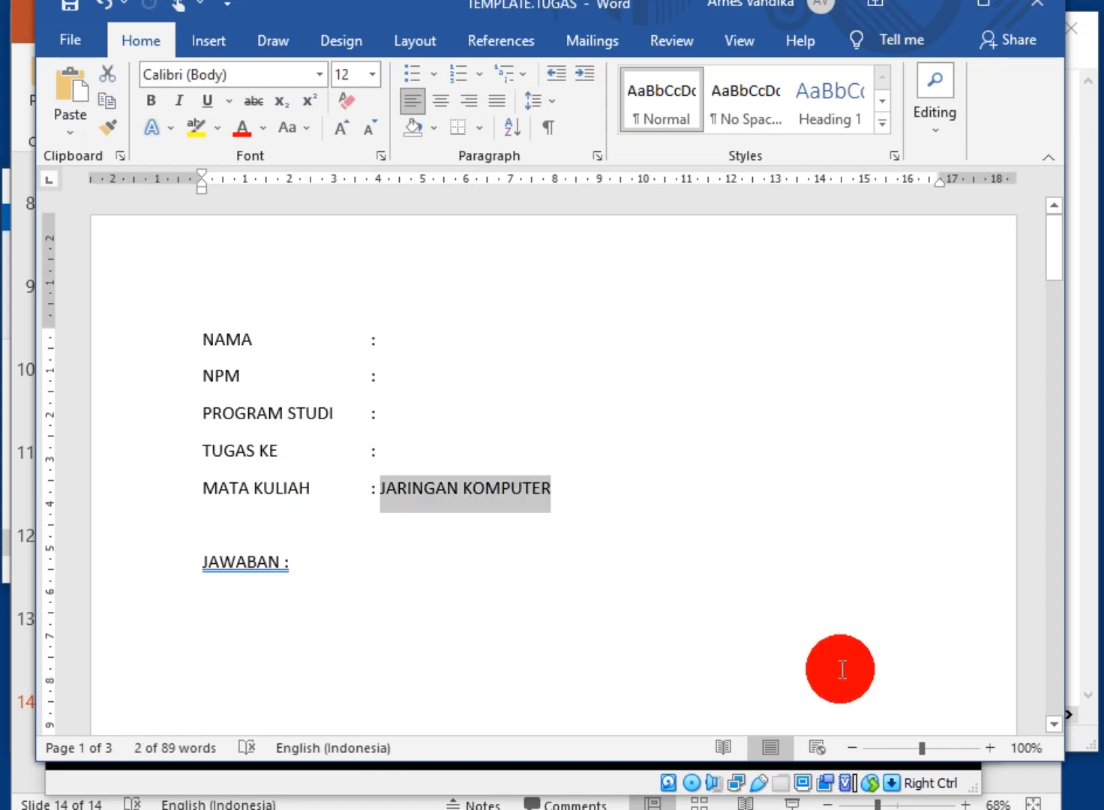
text(CLOUD)
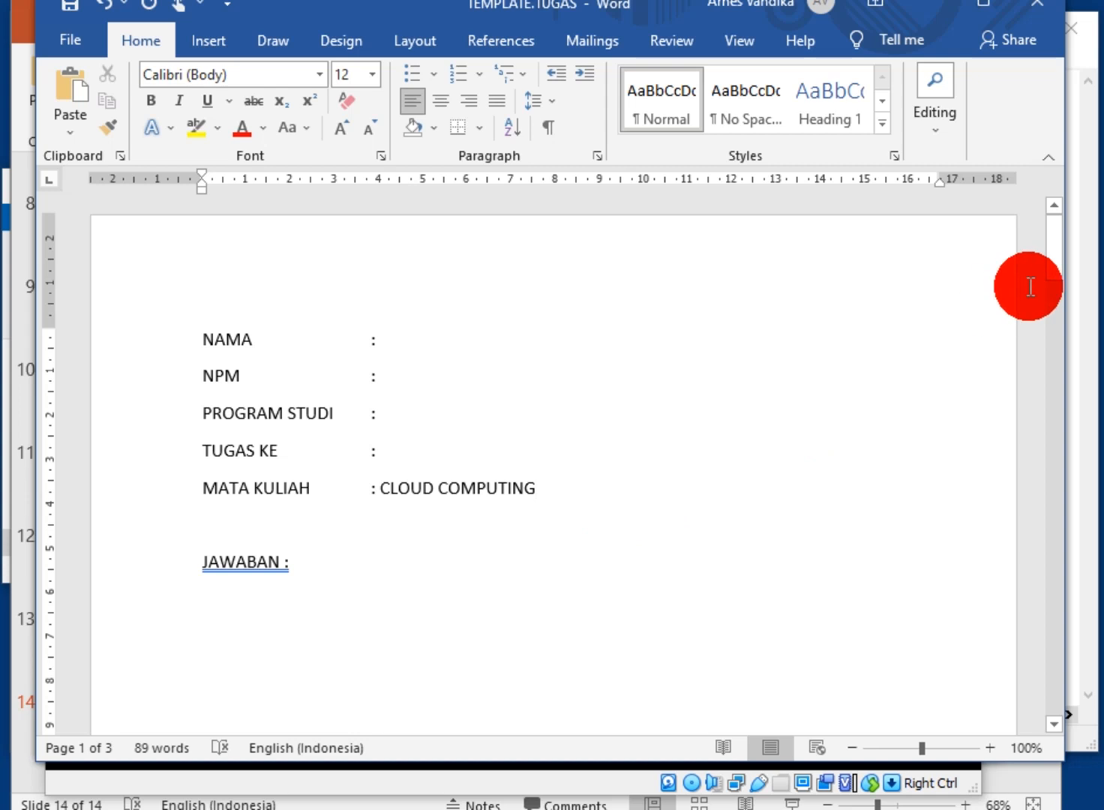
drag(1053, 262, 1059, 295)
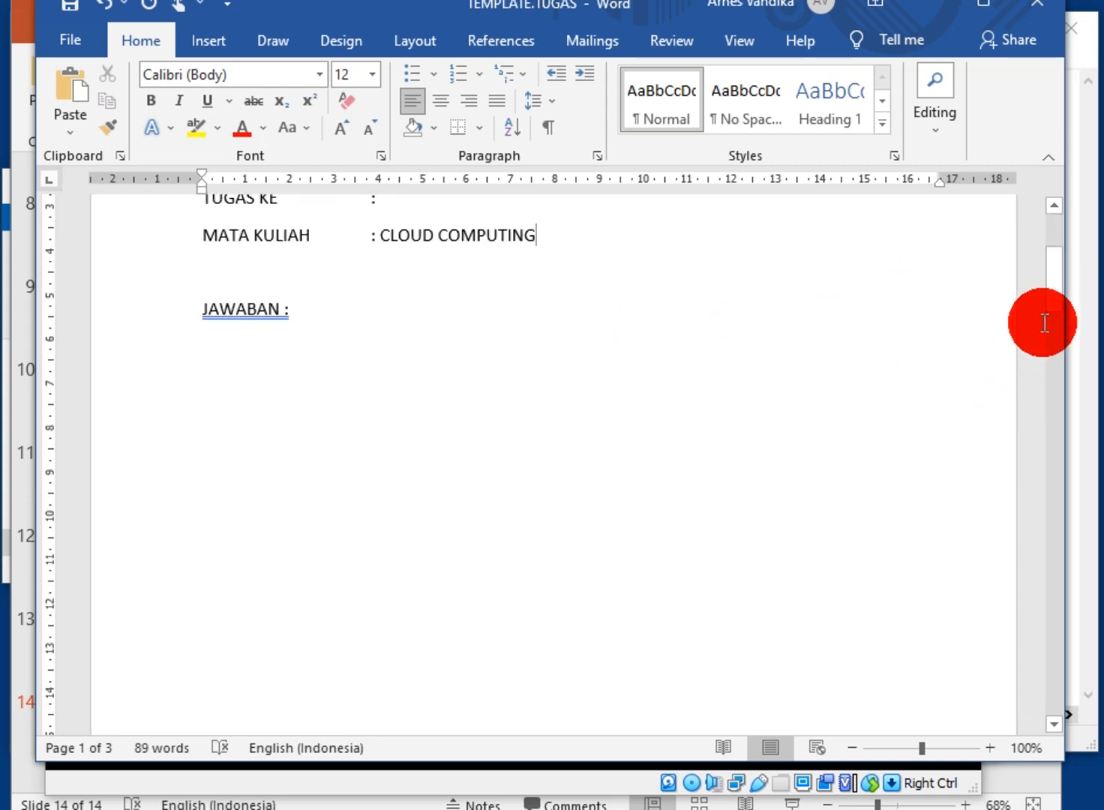
drag(1061, 293, 1041, 593)
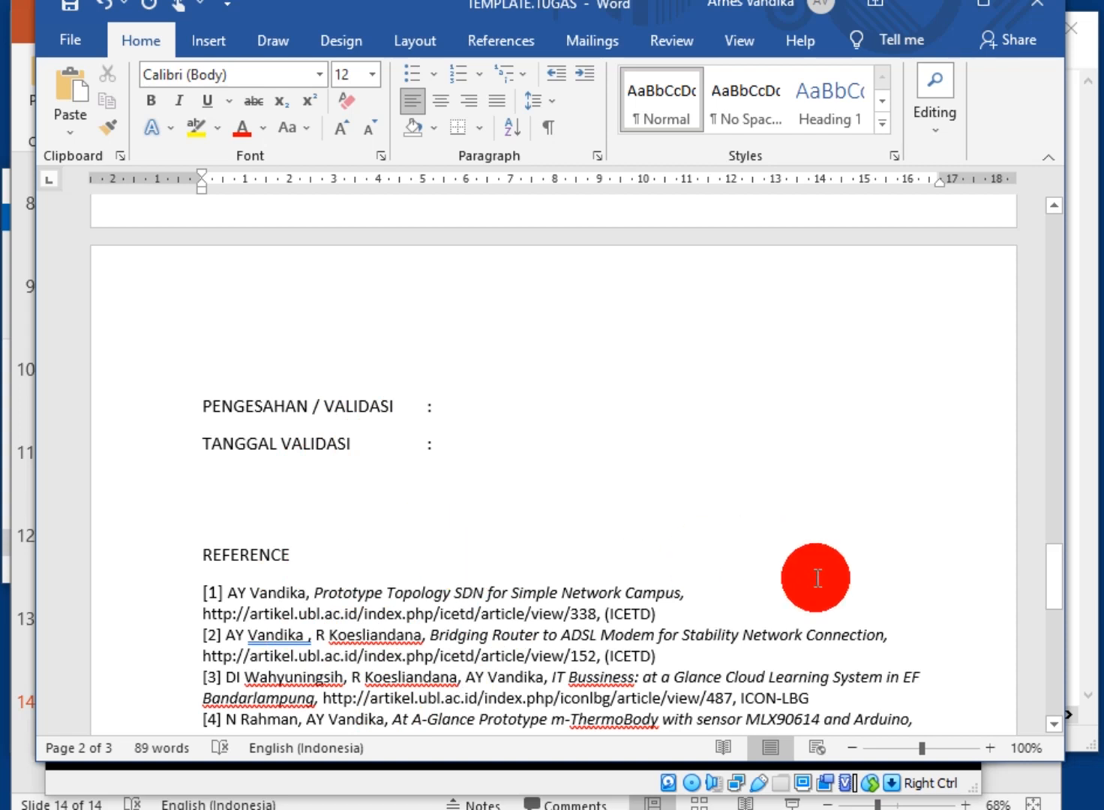
drag(1052, 591, 1053, 613)
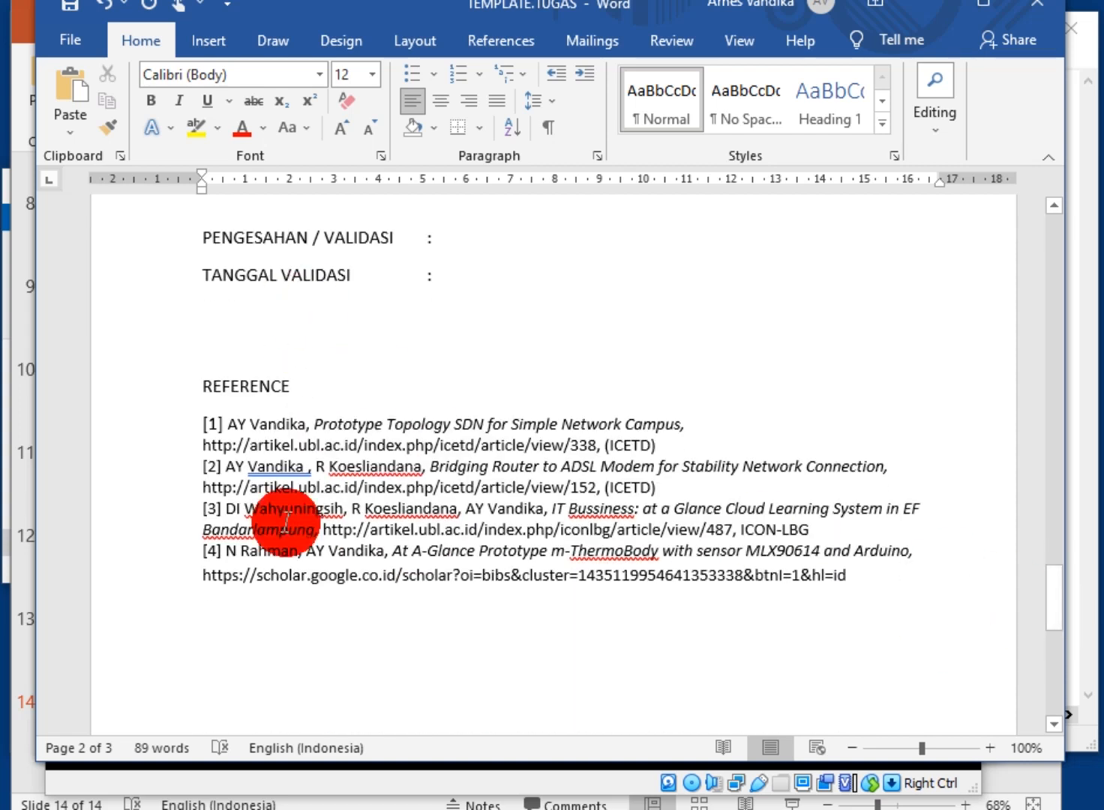
drag(1060, 594, 1047, 277)
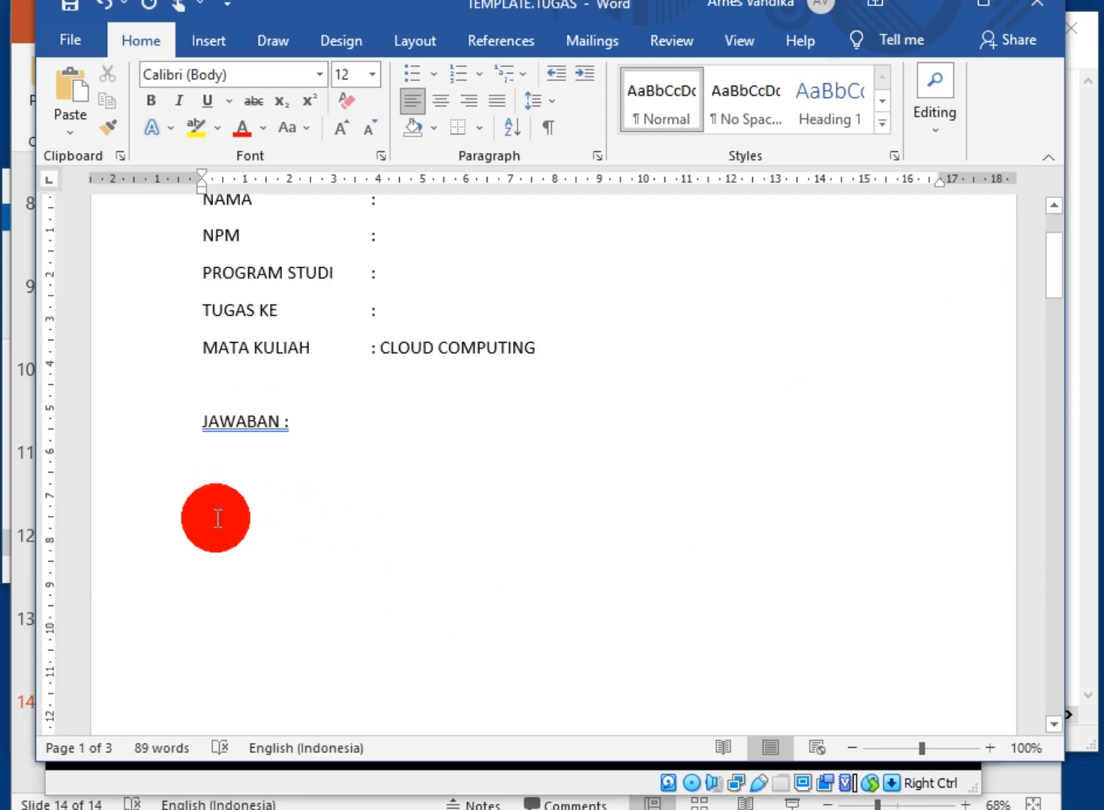
click(929, 7)
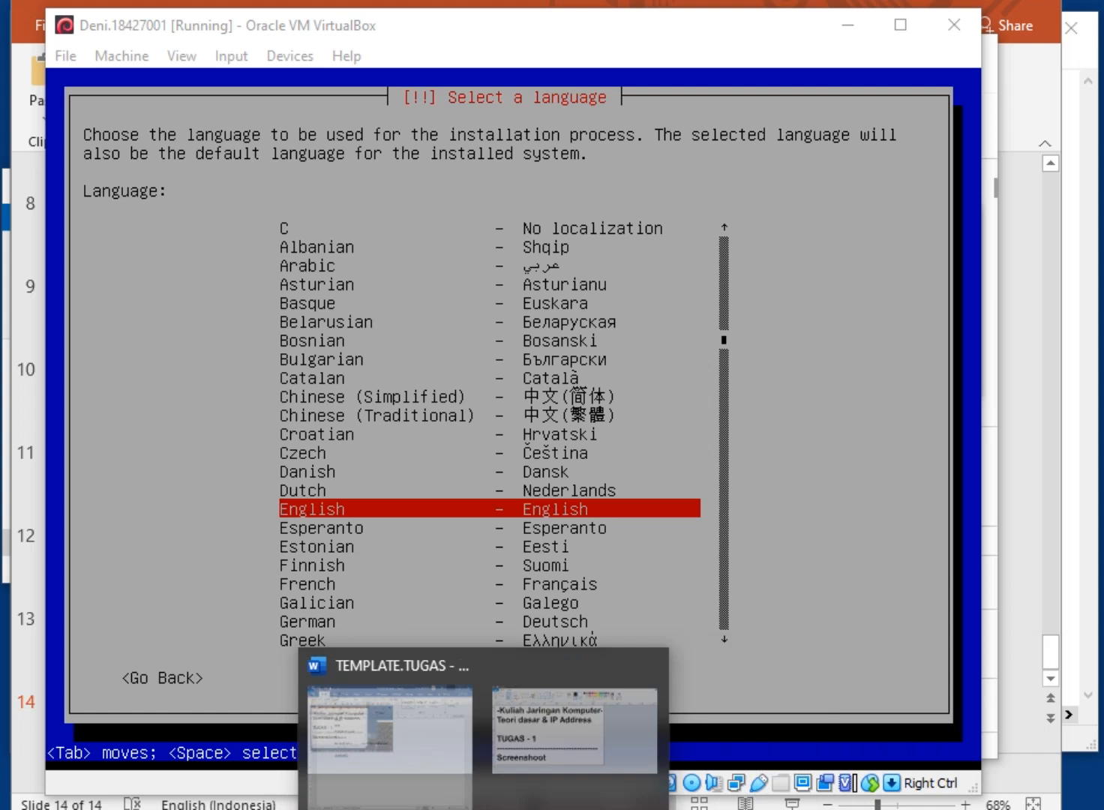
Add an empty line below JAWABAN : in TEMPLATE.TUGAS and bring the Notepad note forward
click(412, 787)
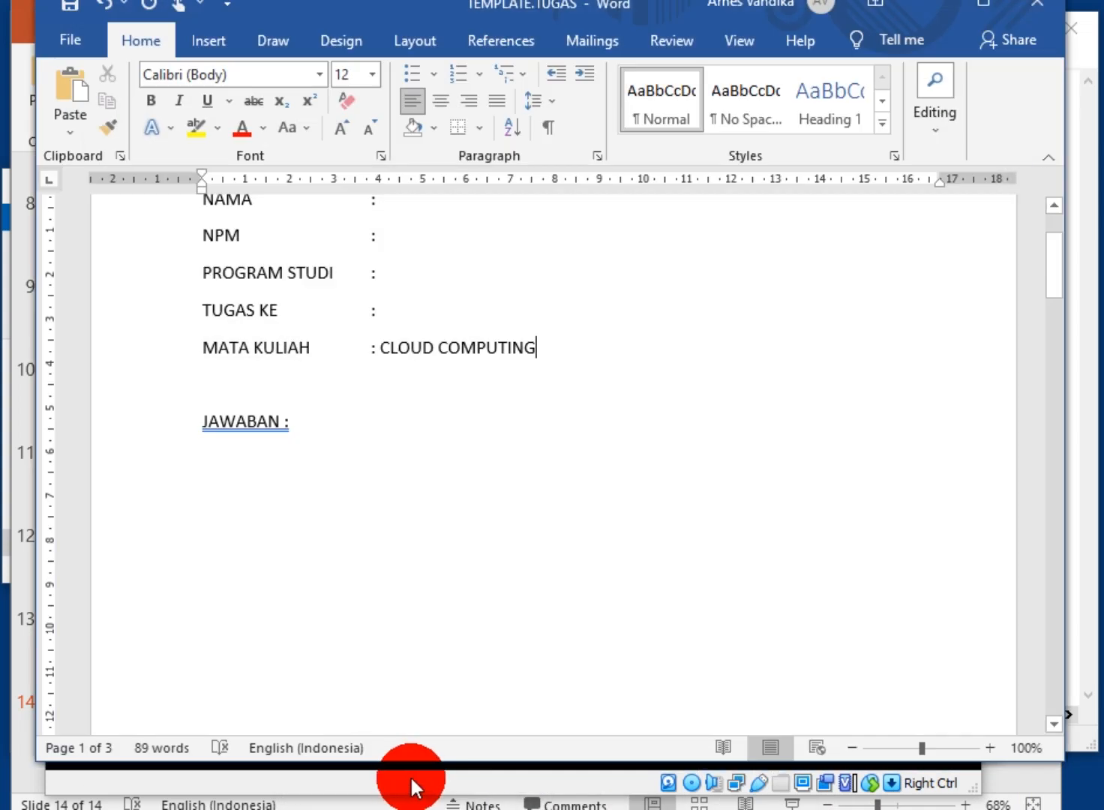
click(417, 439)
key(Return)
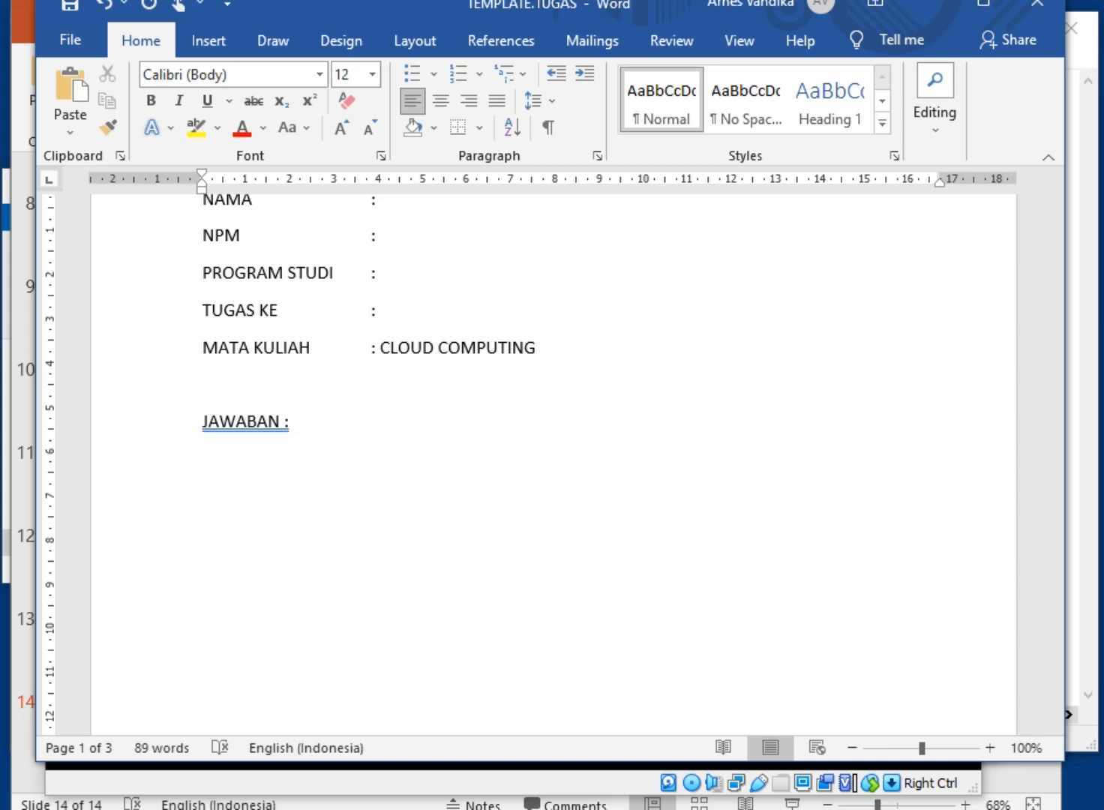
click(434, 446)
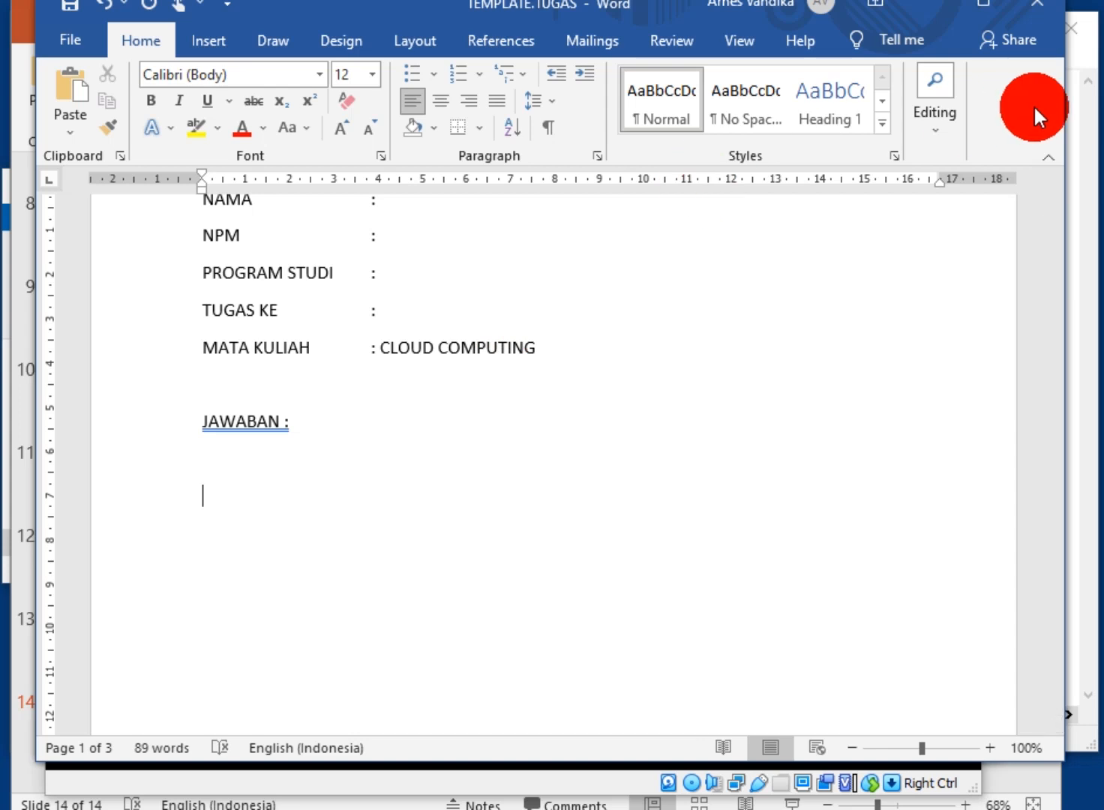
click(1083, 115)
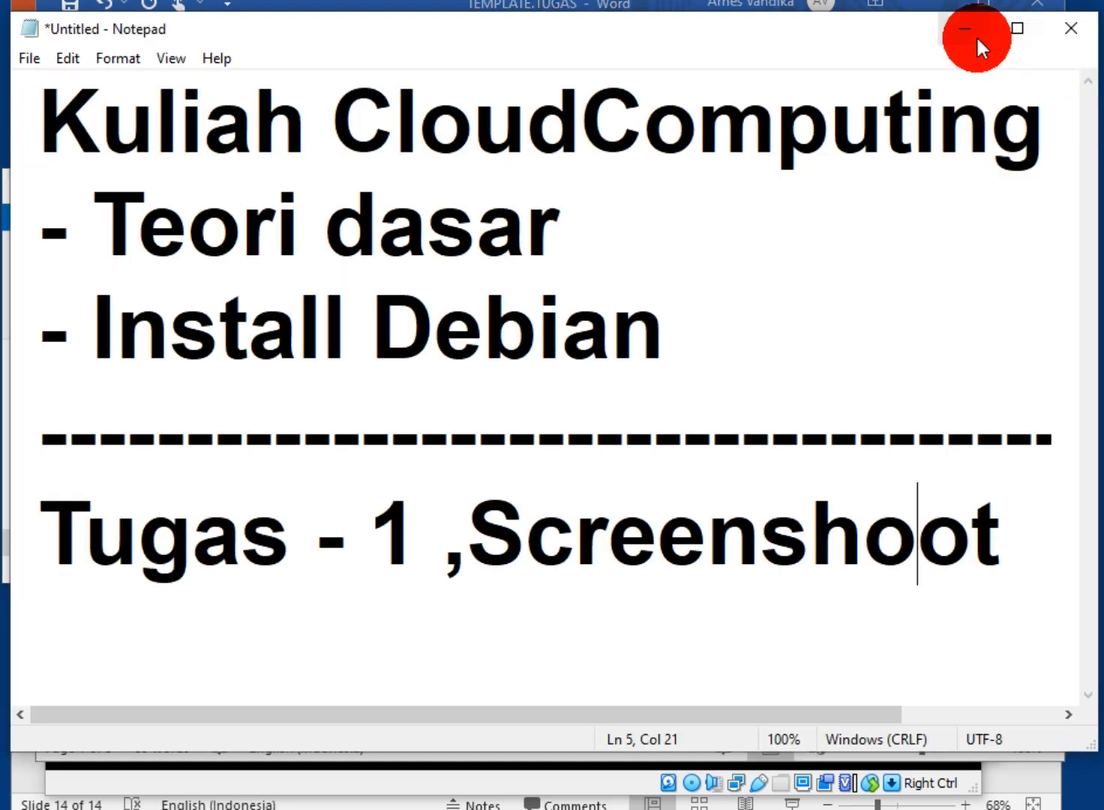
Capture the installer's Select a language screen and paste it below JAWABAN : in Word
click(515, 789)
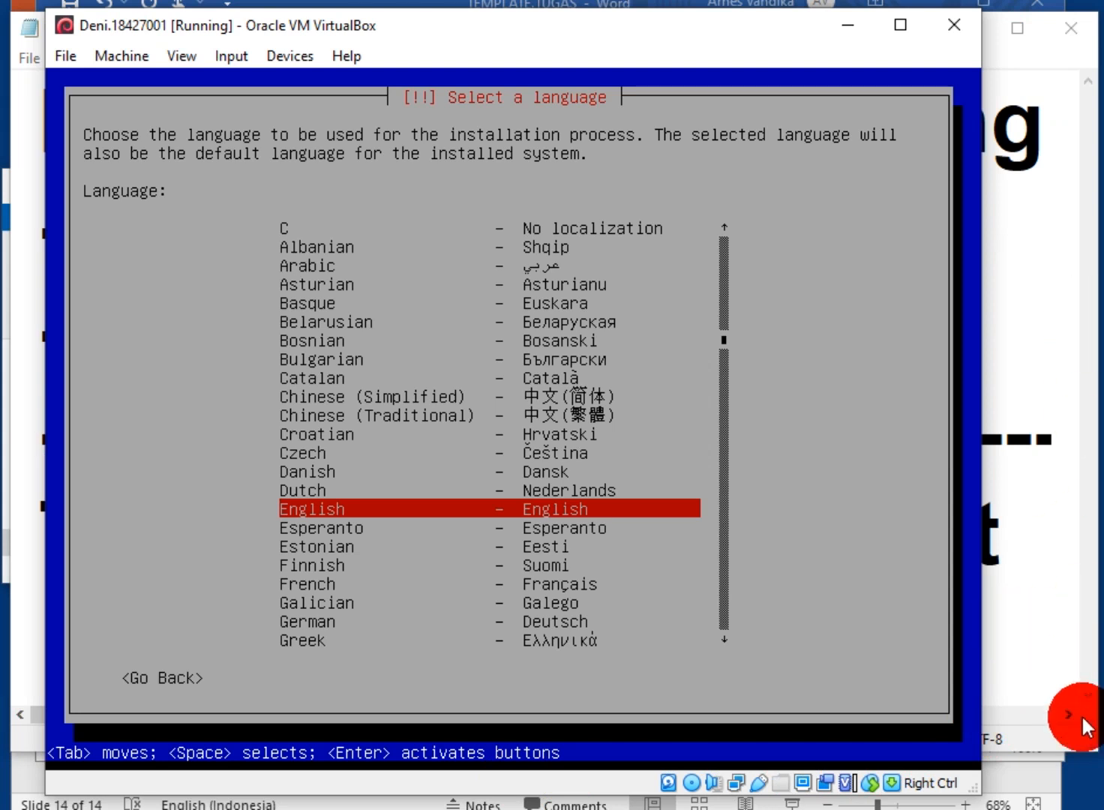
click(1087, 783)
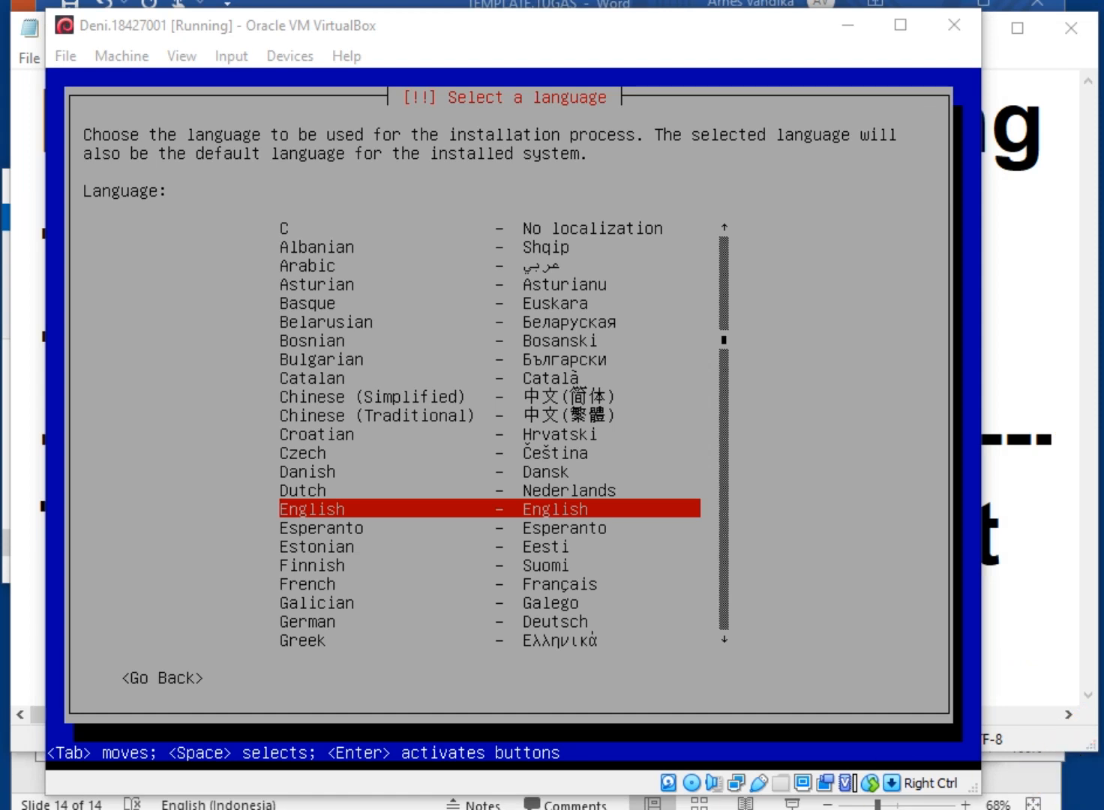
click(553, 806)
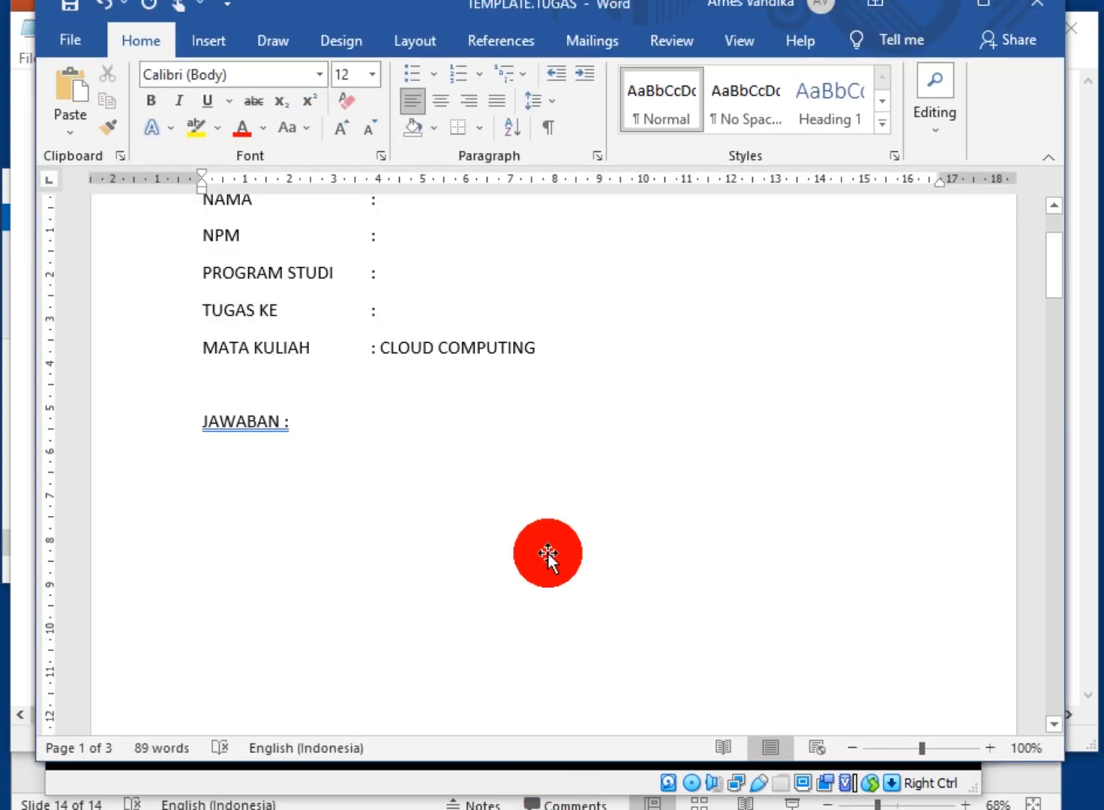
key(ctrl+v)
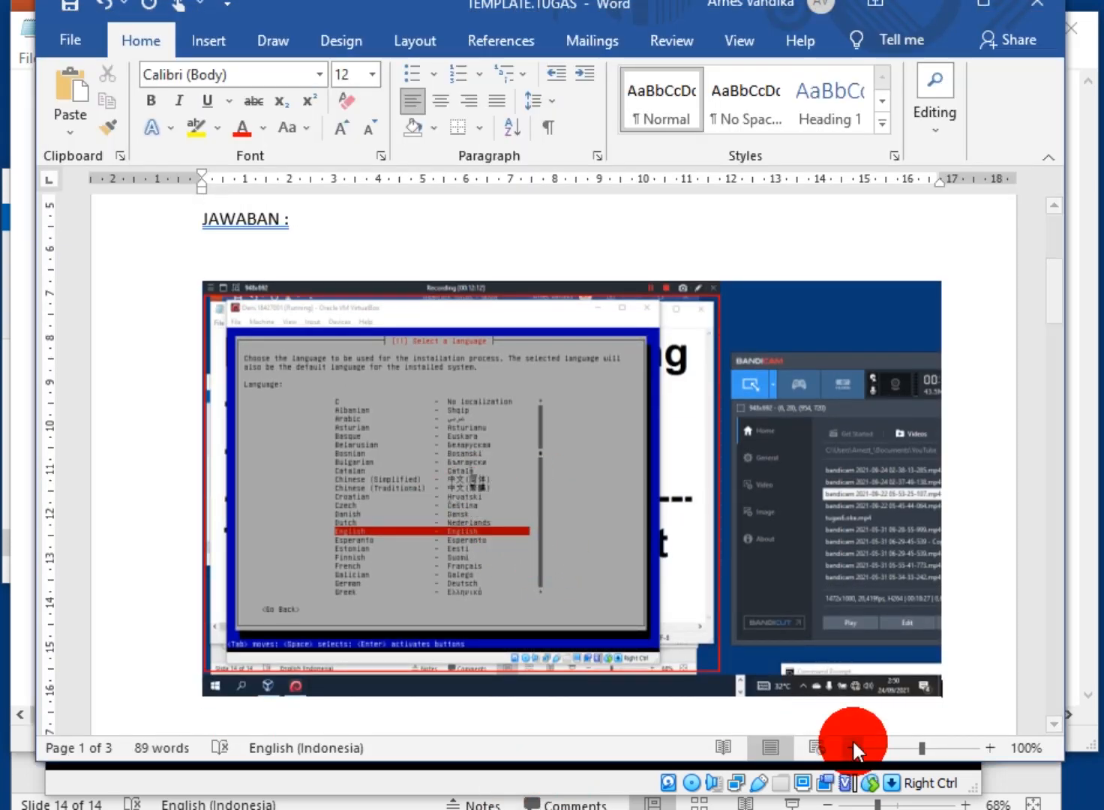
Crop the screenshot to the language-selection screen and resize it to 12,67 × 16,01 cm
right_click(543, 537)
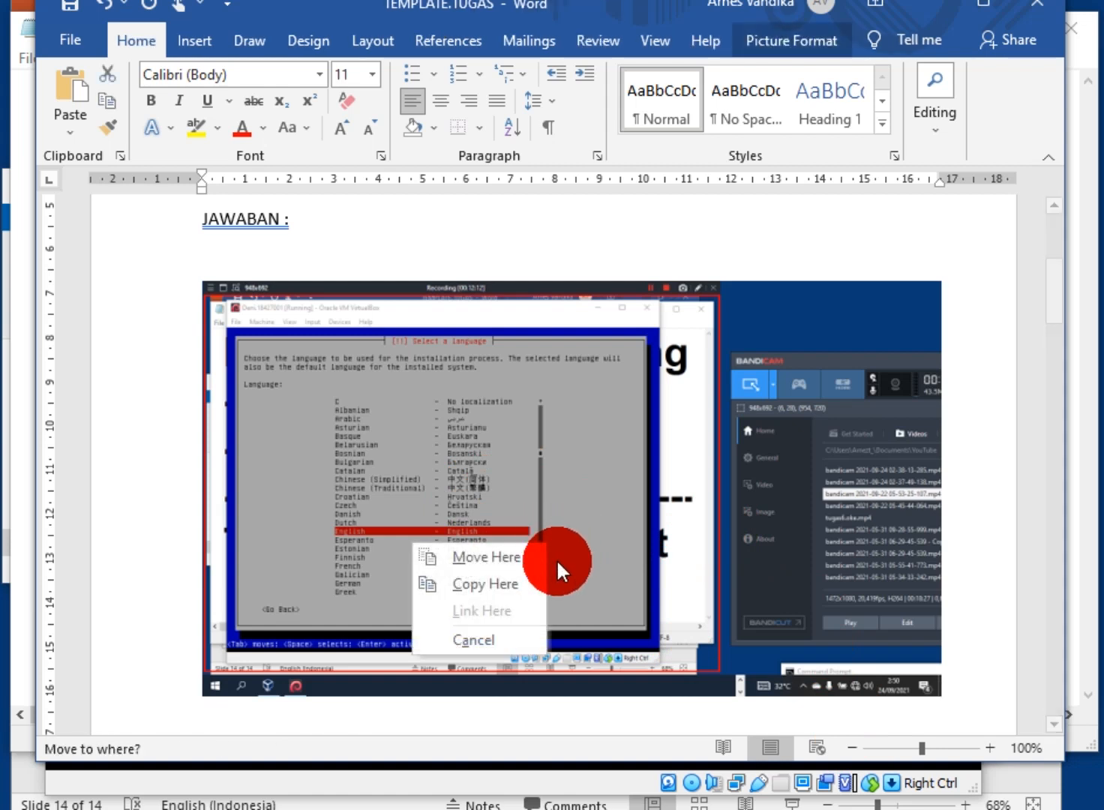
click(606, 535)
right_click(607, 534)
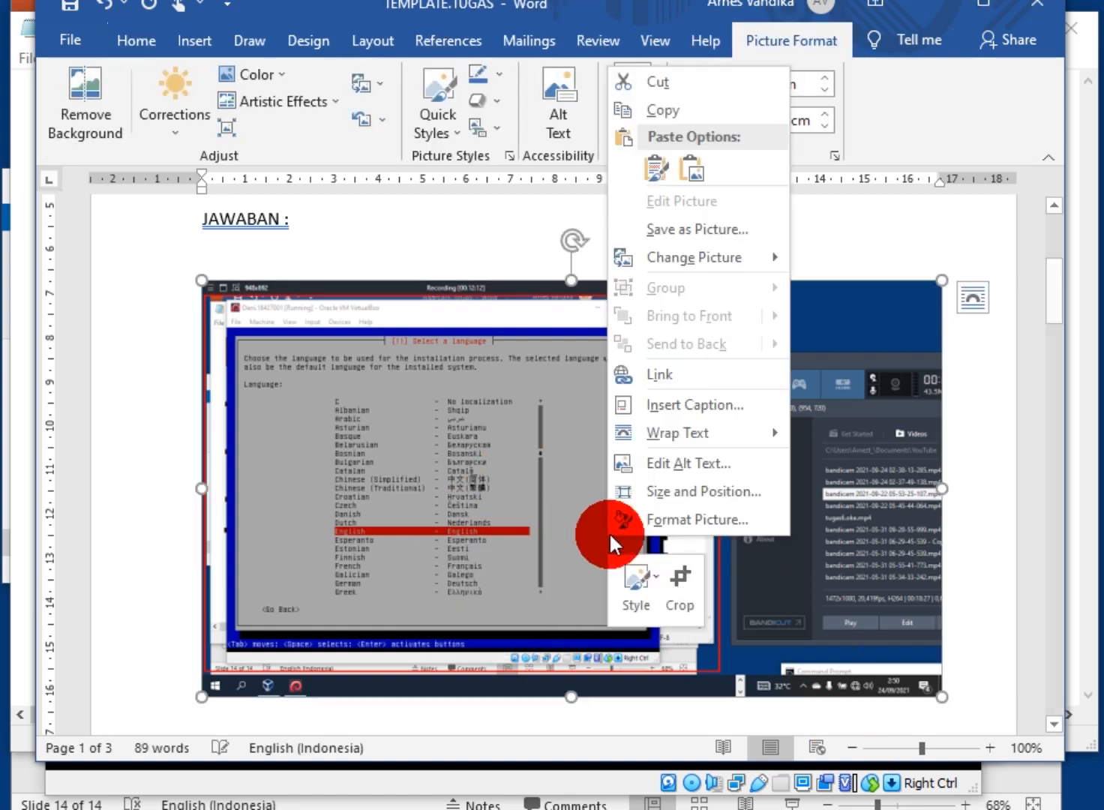
click(676, 586)
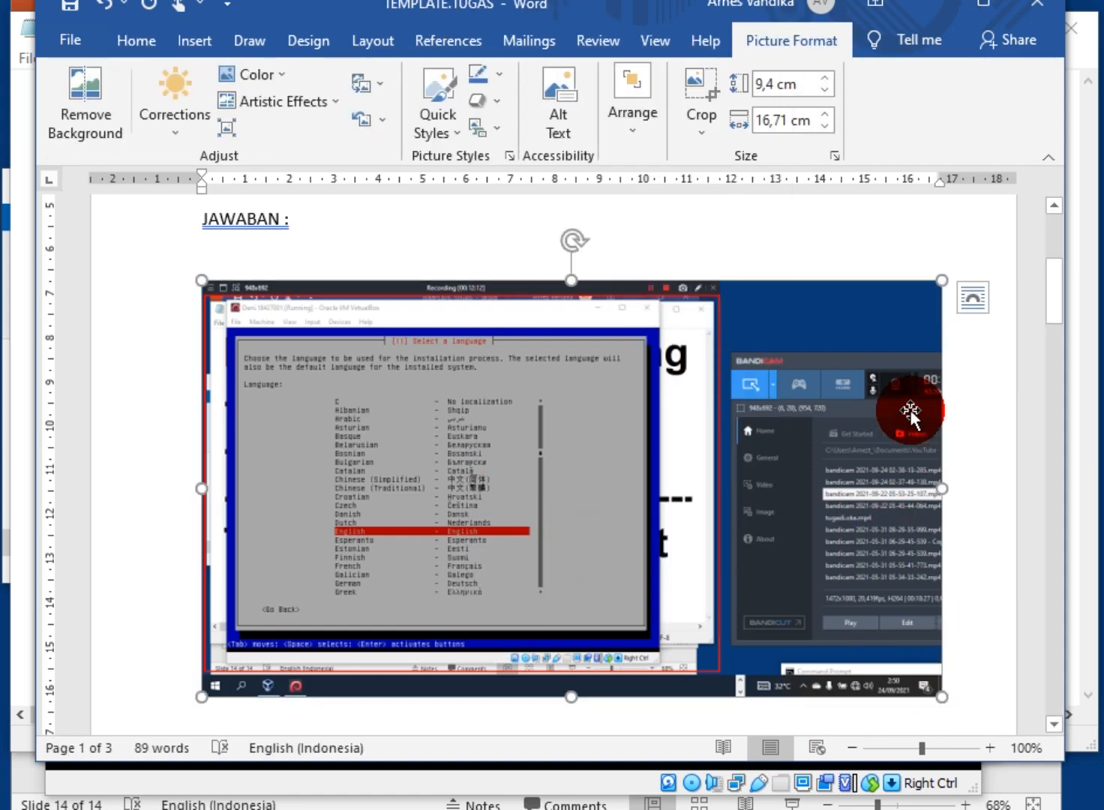
click(696, 87)
drag(943, 495, 662, 509)
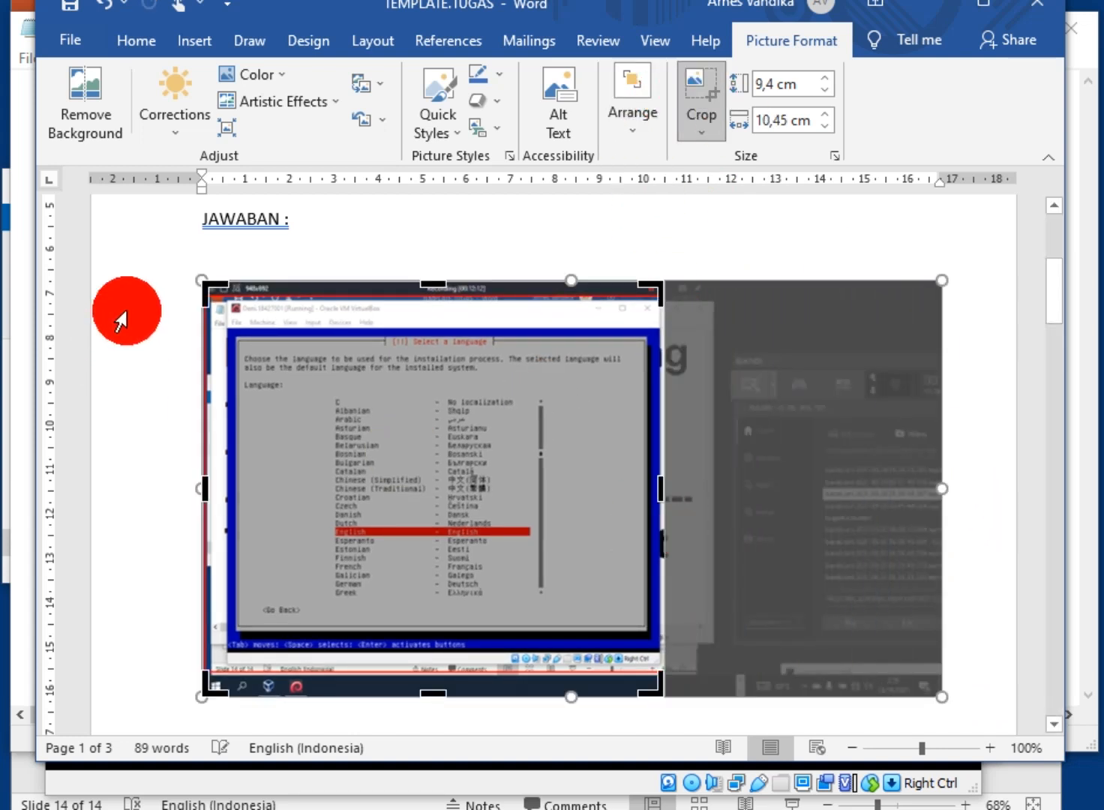
drag(199, 285, 224, 325)
drag(636, 658, 910, 729)
click(741, 698)
click(638, 625)
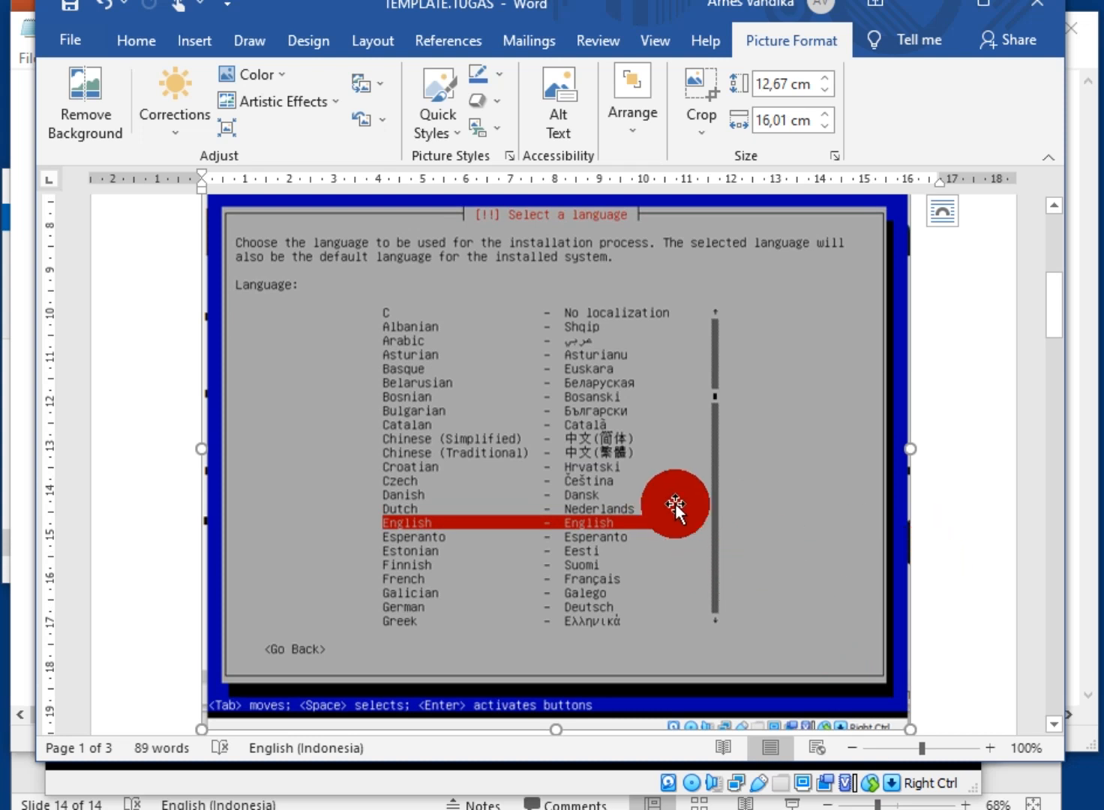
scroll(778, 523, down, 1)
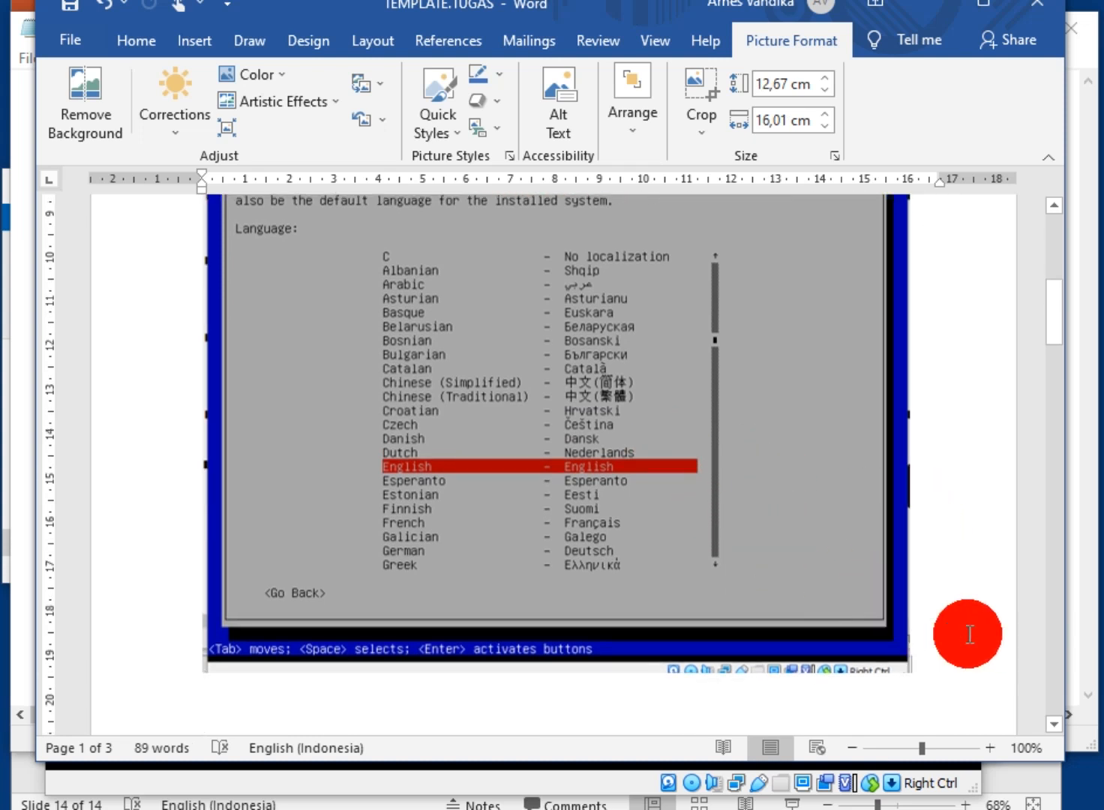
double_click(948, 634)
Left-align the line below the screenshot and adjust the screenshot's position
key(ctrl+l)
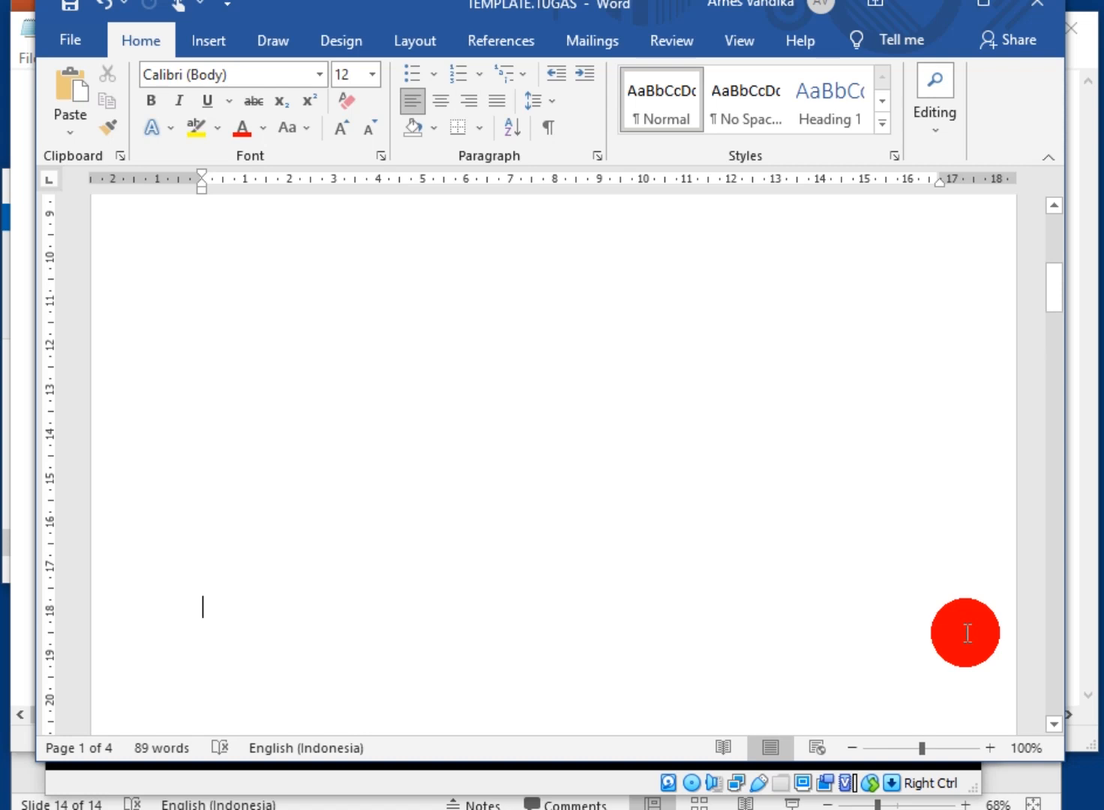
key(Up)
key(Up)
key(Up)
key(Up)
key(Up)
key(Up)
key(Up)
key(Up)
key(Up)
key(Up)
key(Up)
key(Up)
key(Up)
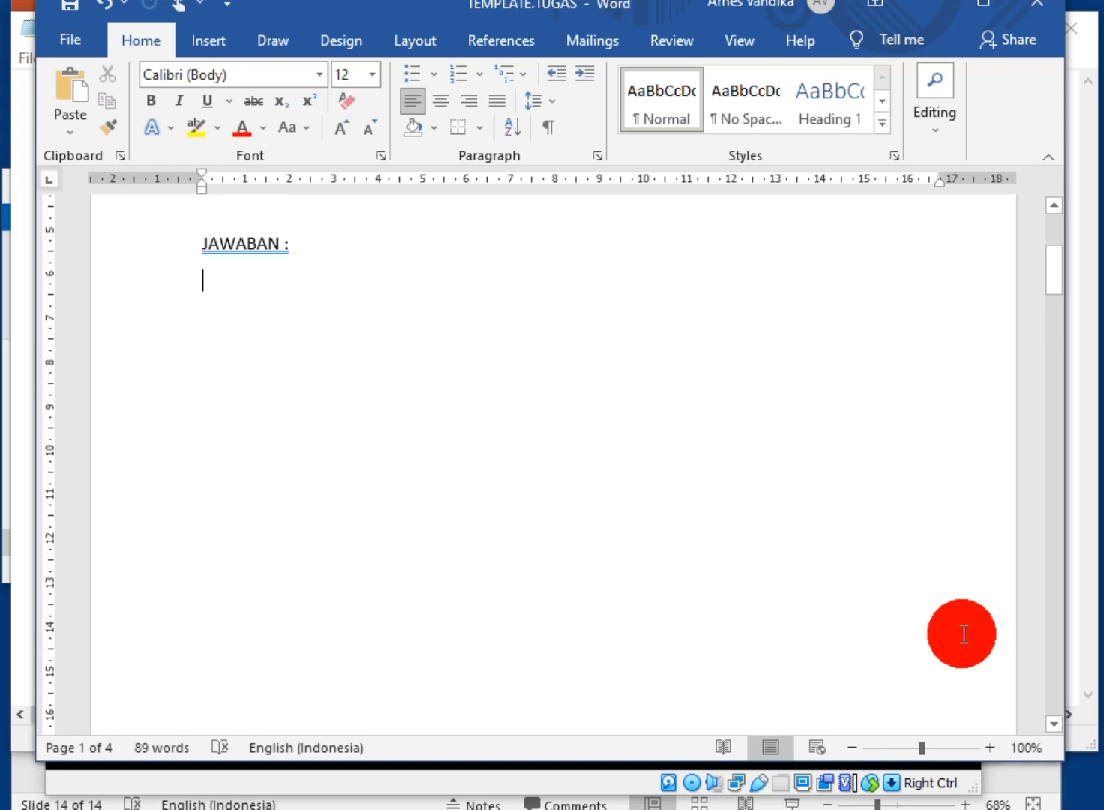
drag(1050, 269, 1058, 364)
drag(749, 586, 755, 264)
click(923, 535)
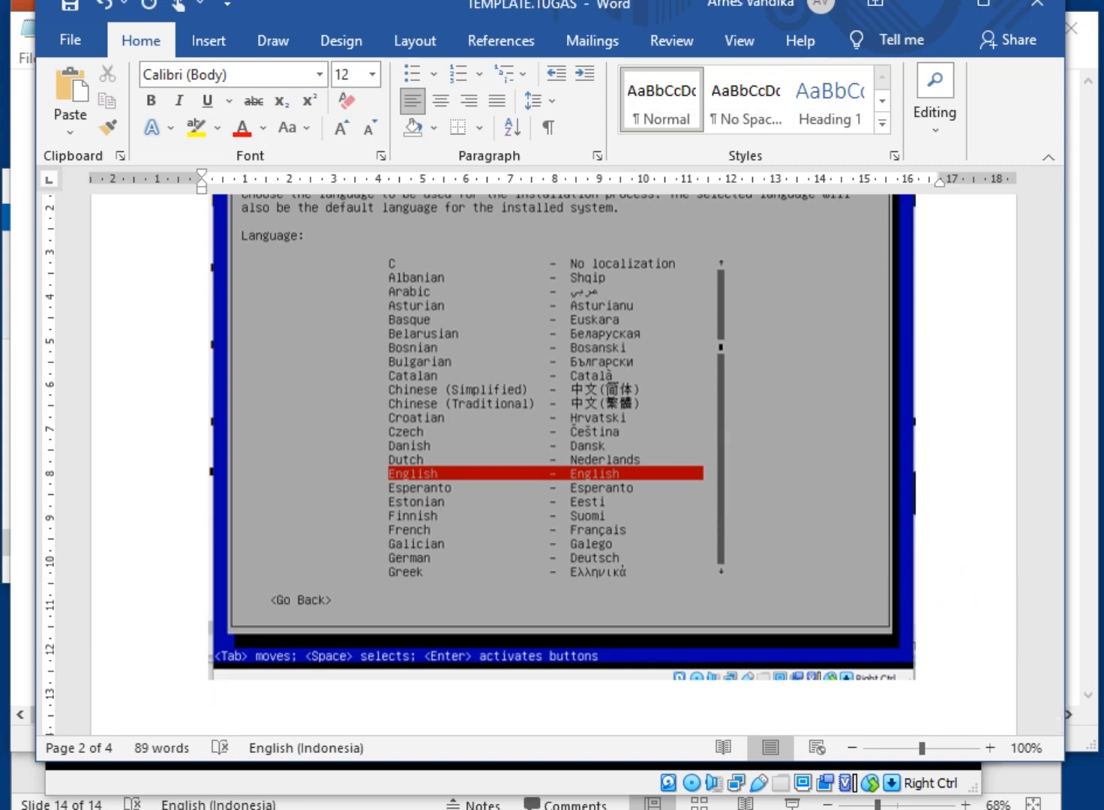
Insert a page break after the screenshot so a blank page follows it
click(210, 41)
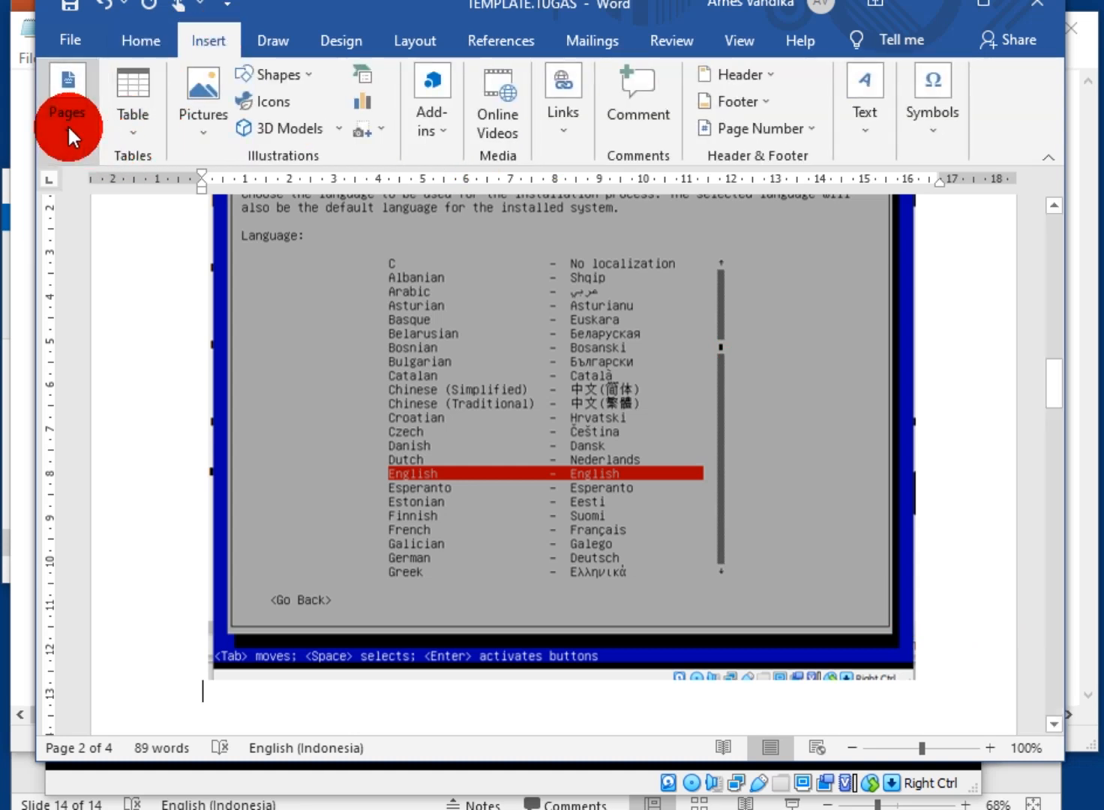
click(65, 150)
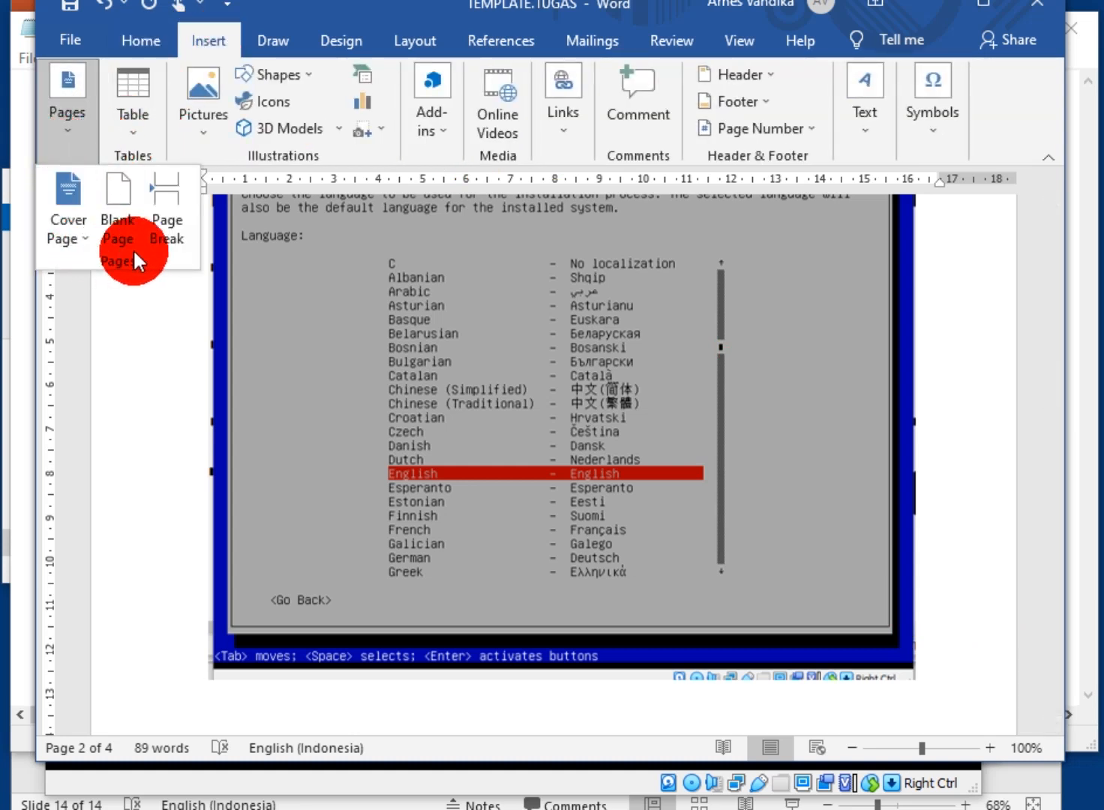
click(184, 233)
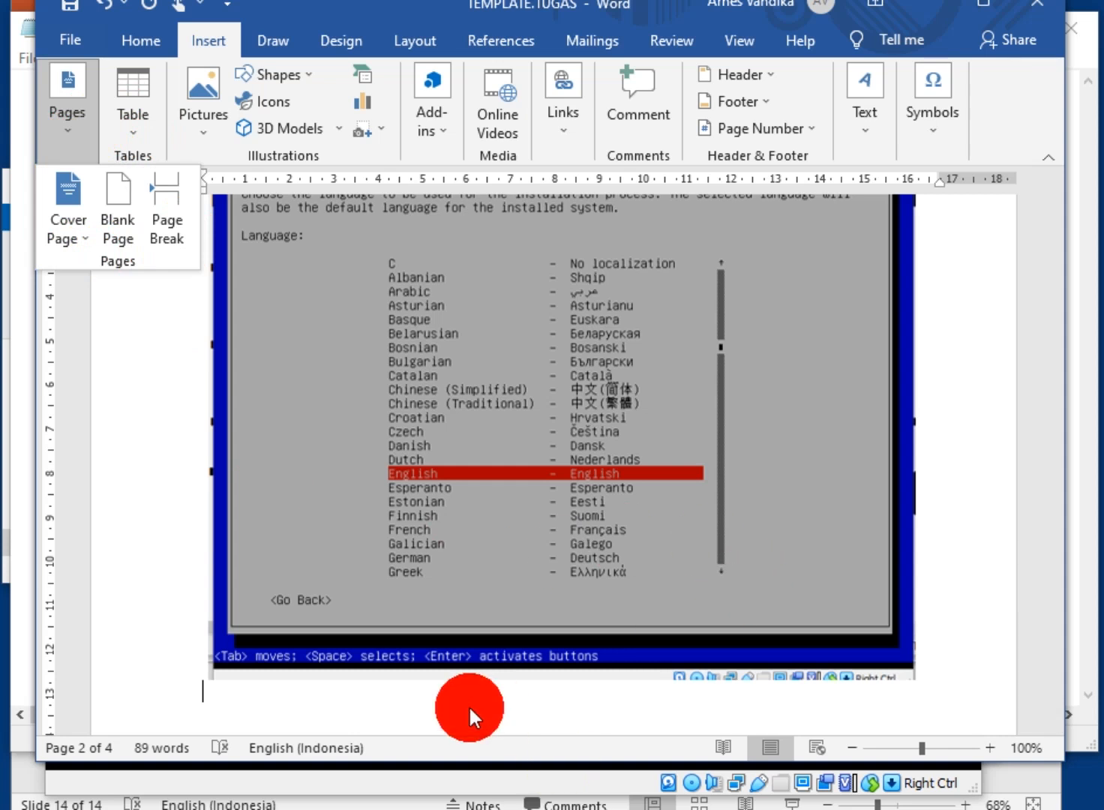
click(270, 699)
key(Return)
key(Return)
key(Return)
key(Return)
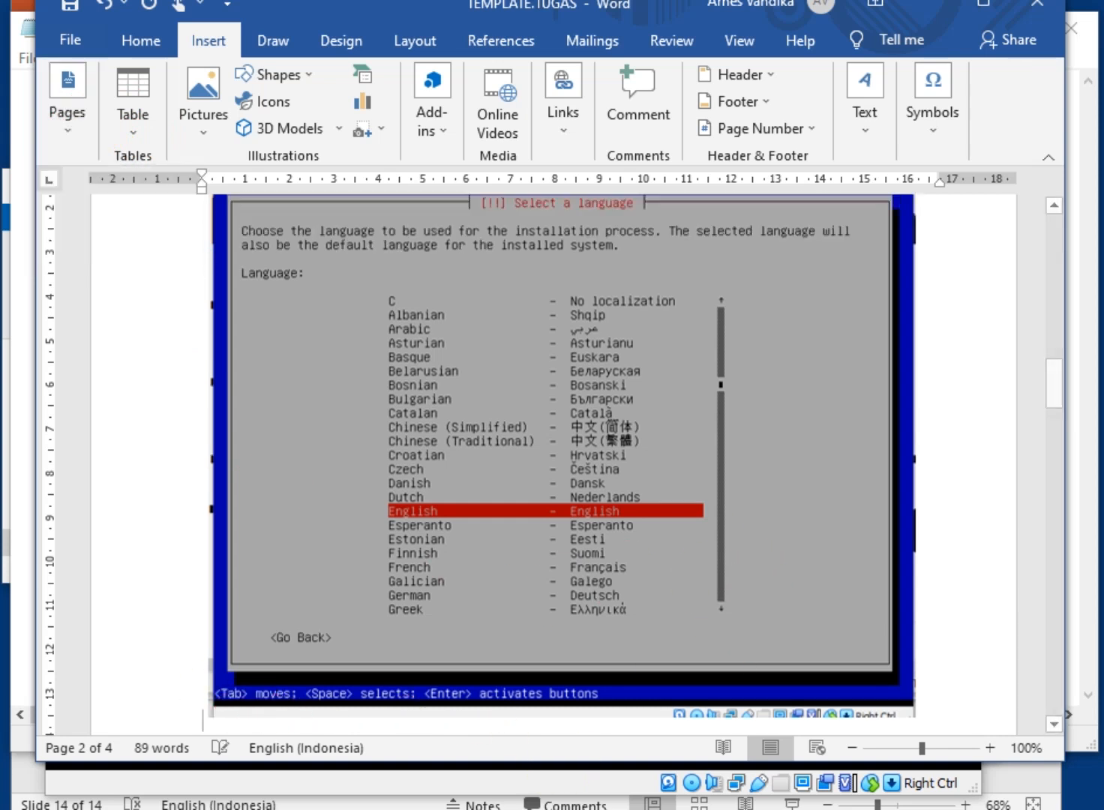
key(BackSpace)
key(BackSpace)
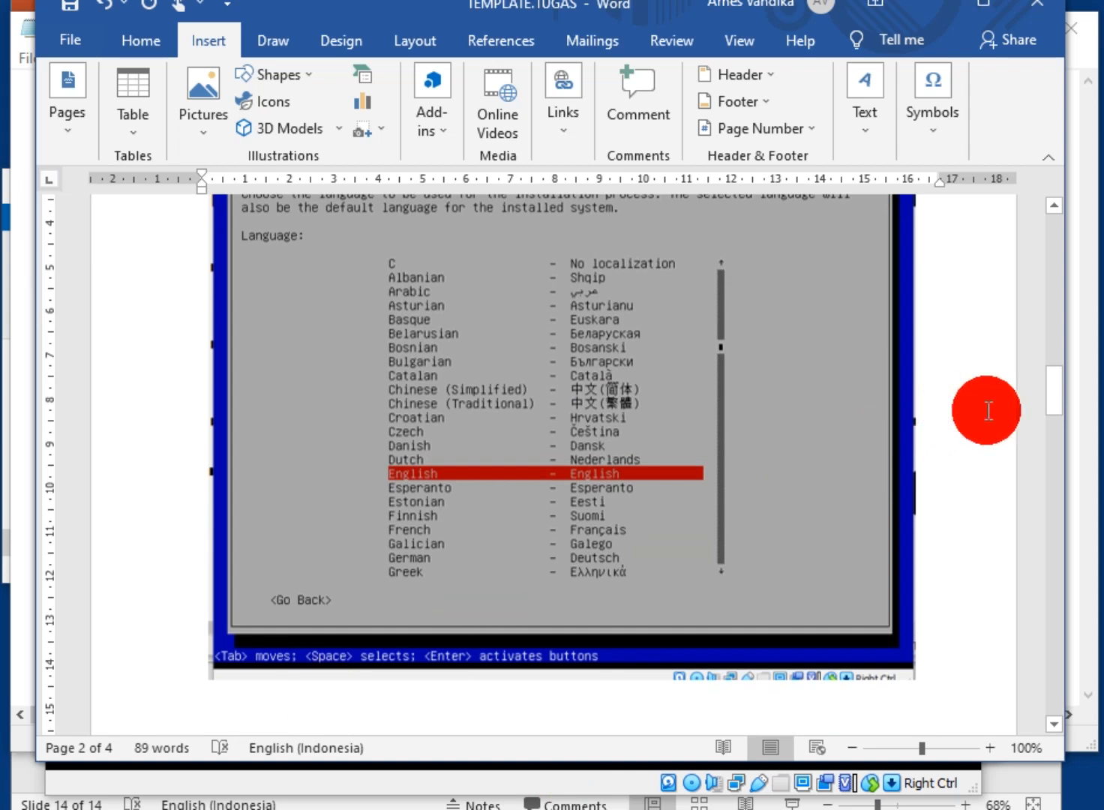
drag(1059, 390, 1067, 353)
drag(703, 636, 599, 239)
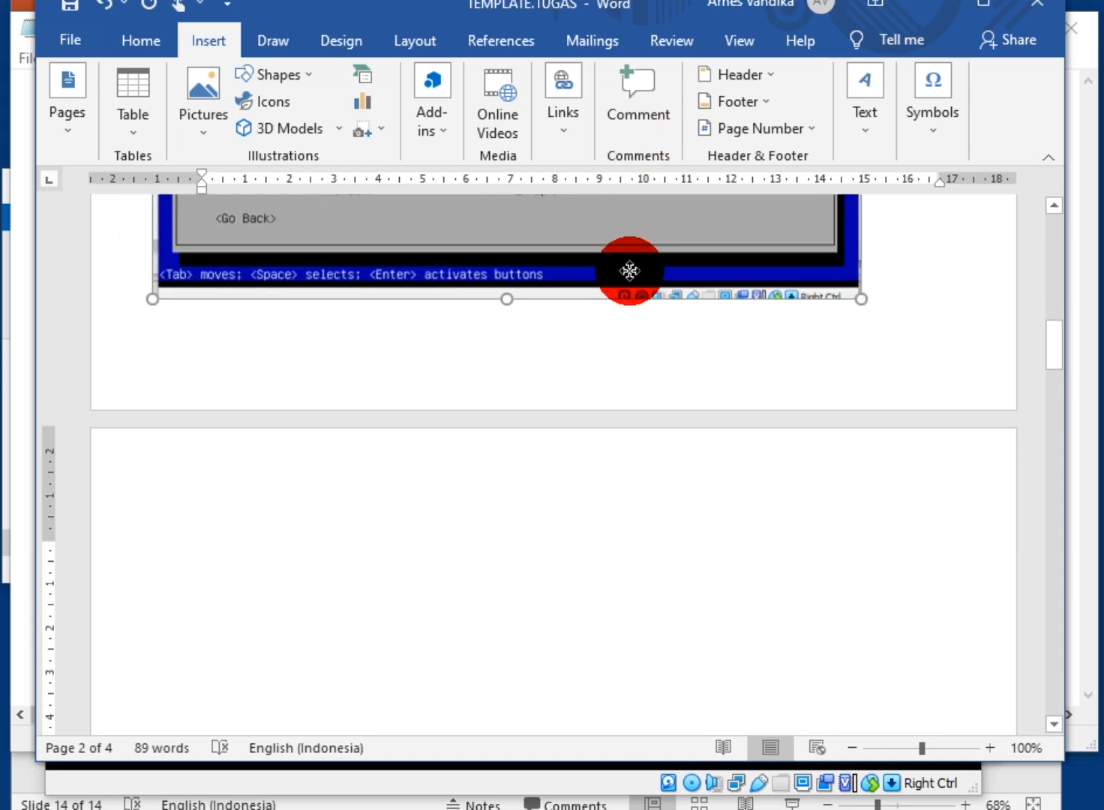
scroll(571, 525, up, 5)
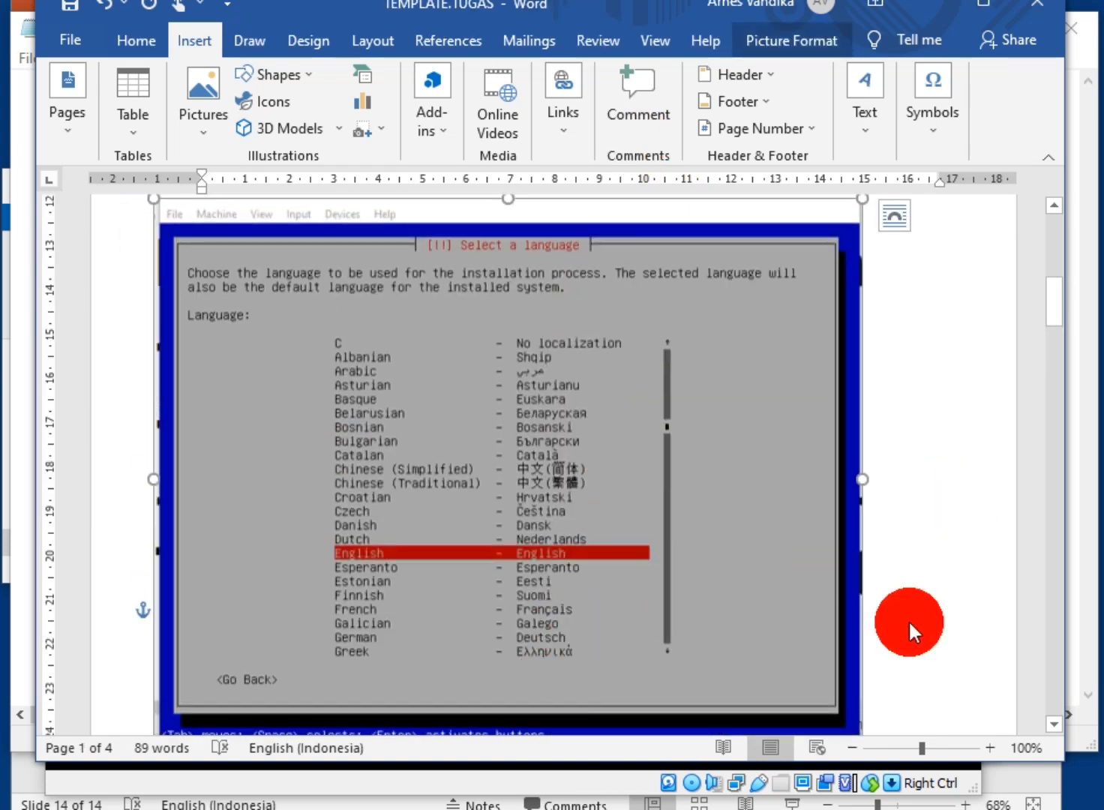
Number the answer '1.' above the language screenshot and move the picture up beneath it
click(916, 616)
drag(1053, 317, 1065, 351)
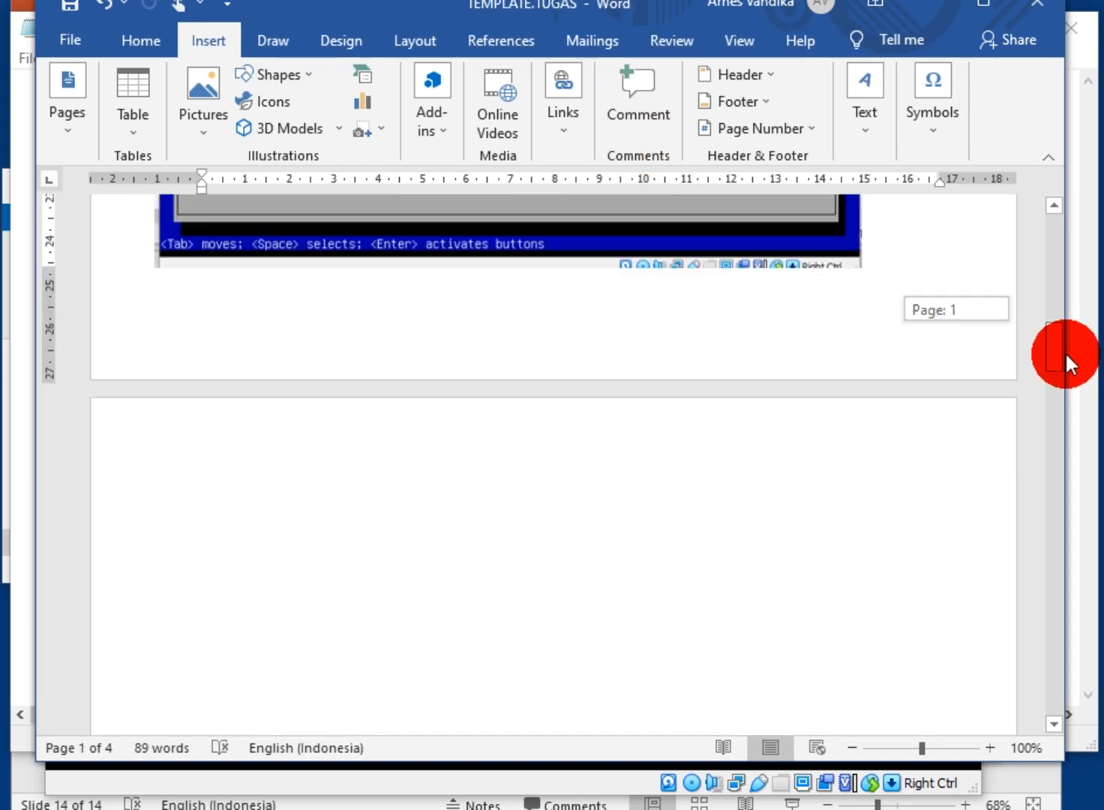
click(534, 541)
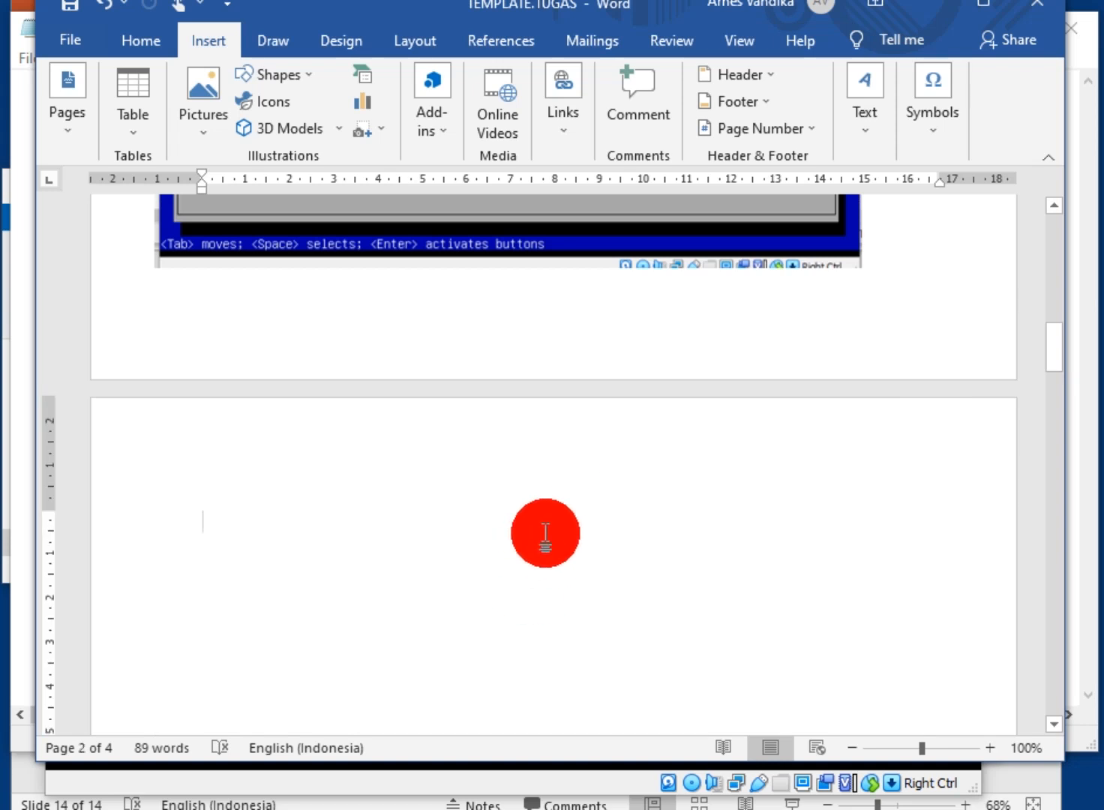
drag(1054, 347, 1054, 276)
click(212, 234)
text(1.)
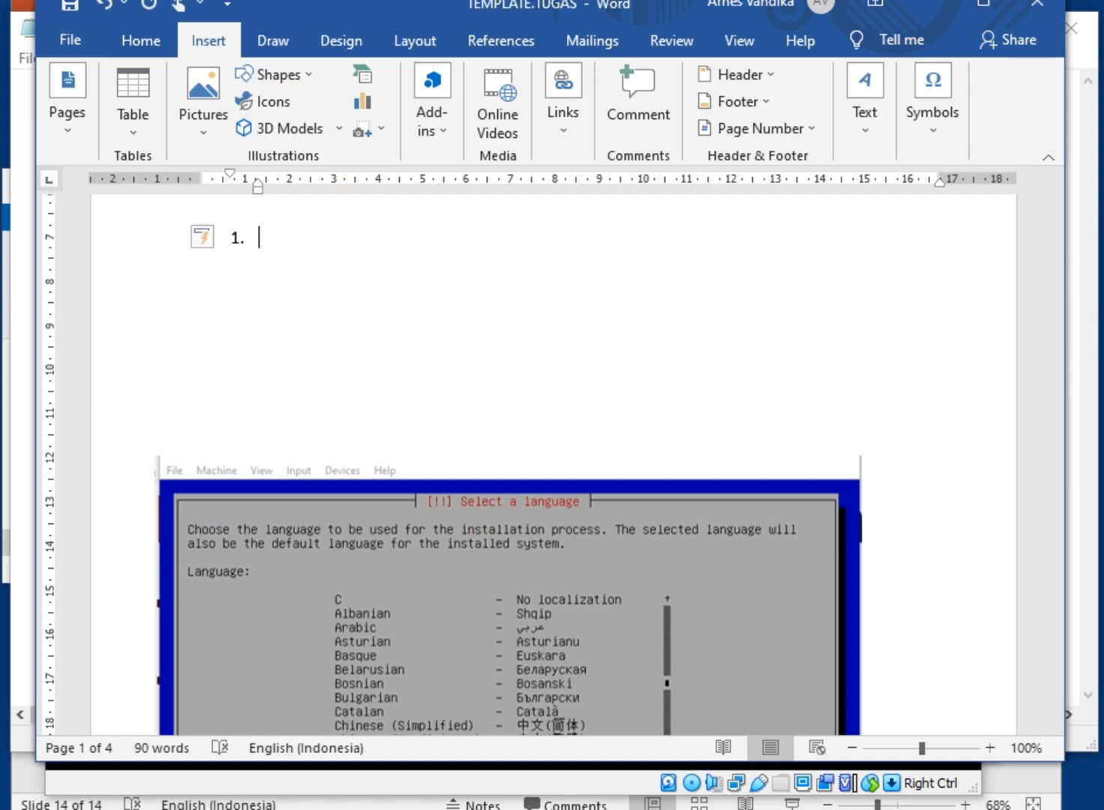
drag(333, 612, 448, 441)
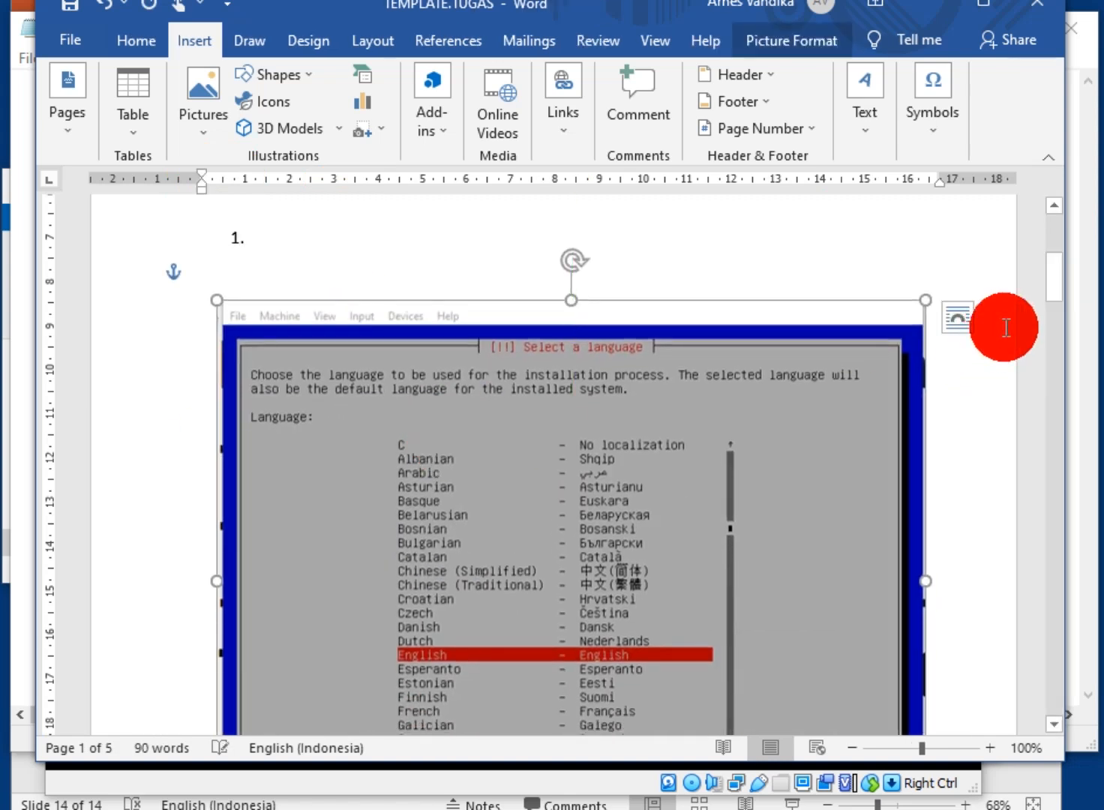
Add item '2.' on page 2, fill TUGAS KE with 1, and minimise Word
drag(1054, 276, 841, 340)
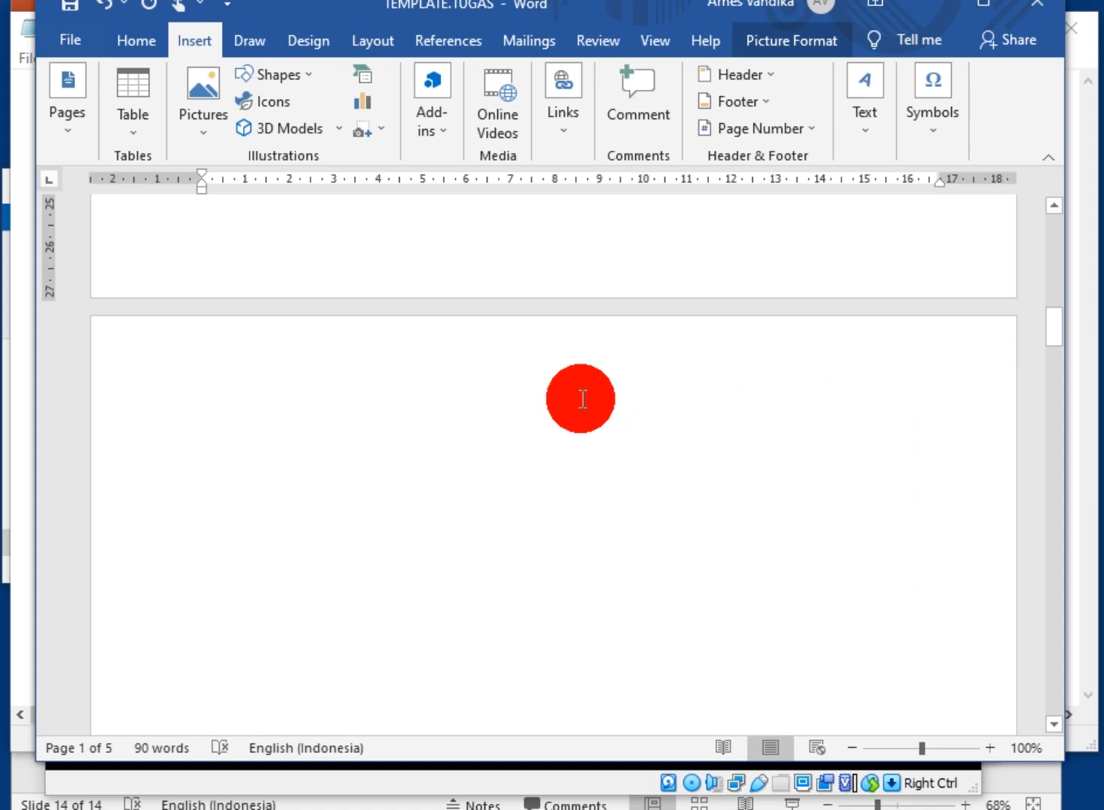
click(584, 399)
text(2.)
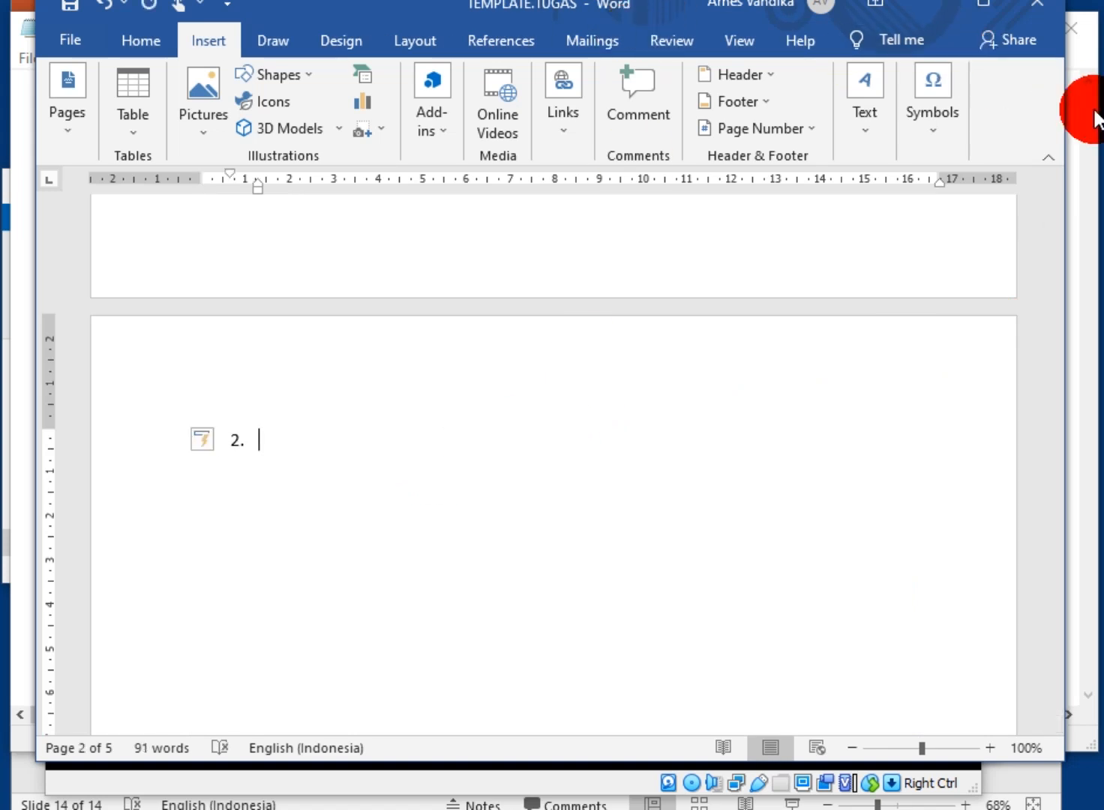
drag(1055, 285, 1061, 213)
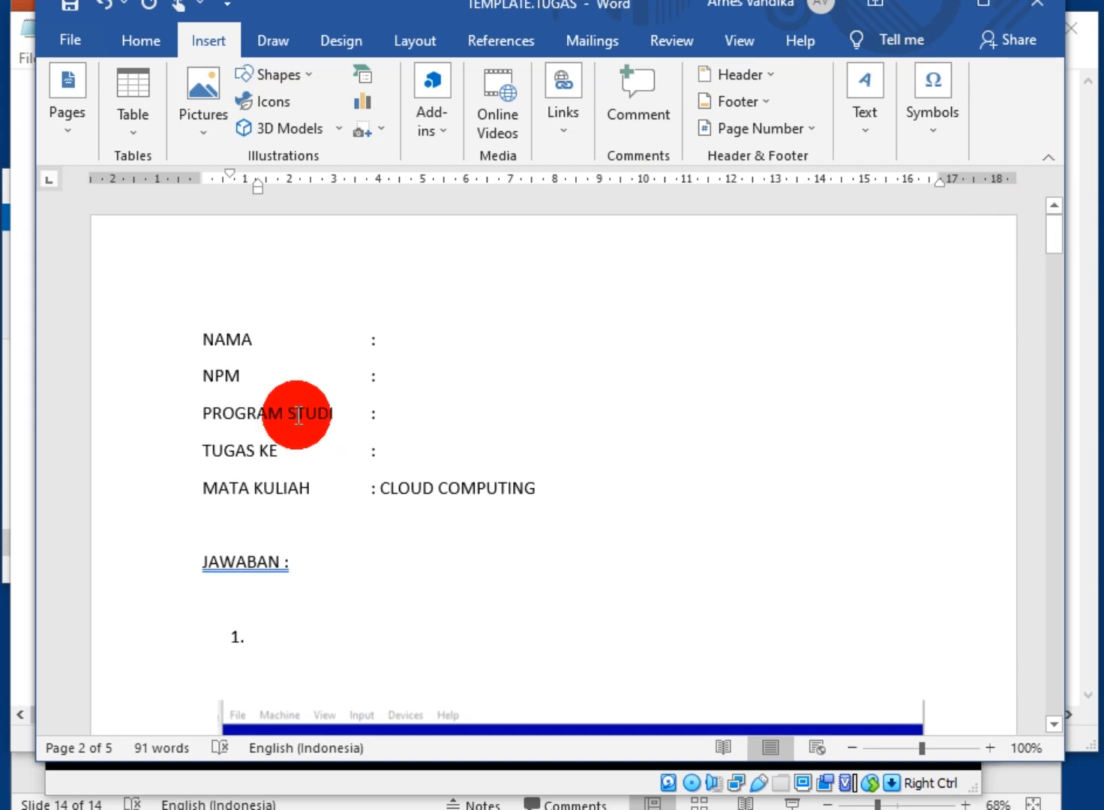
click(424, 445)
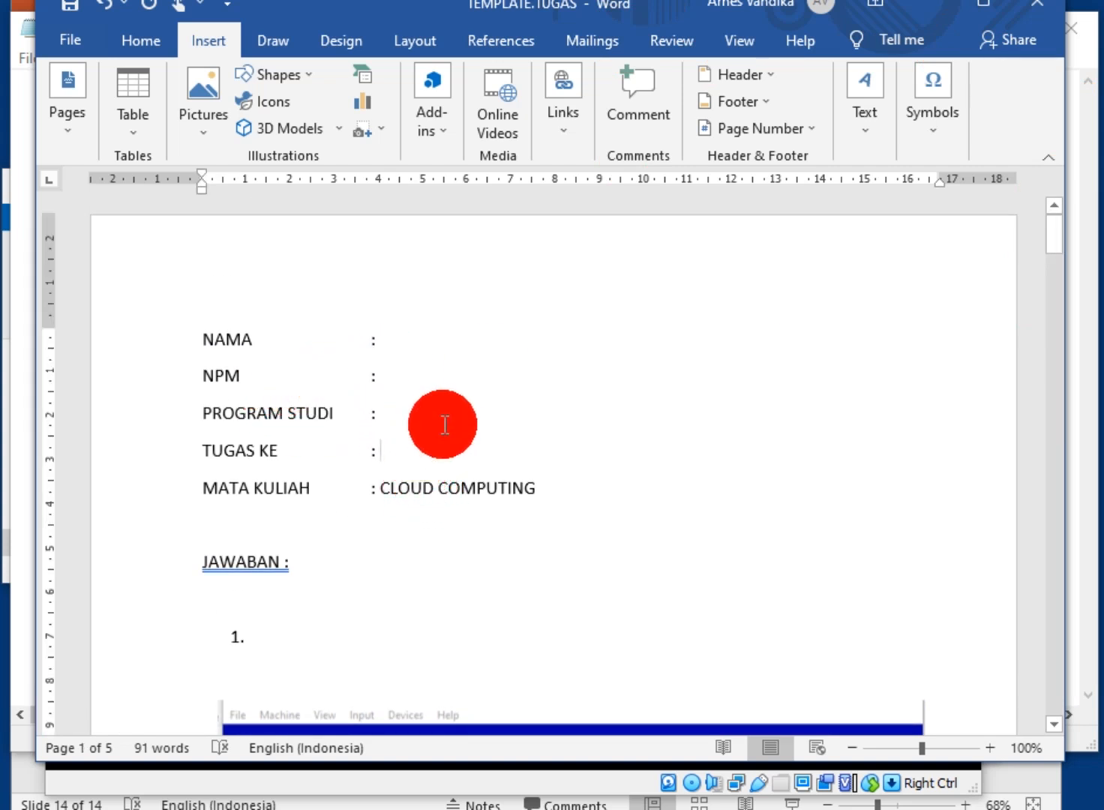
text(1)
click(388, 401)
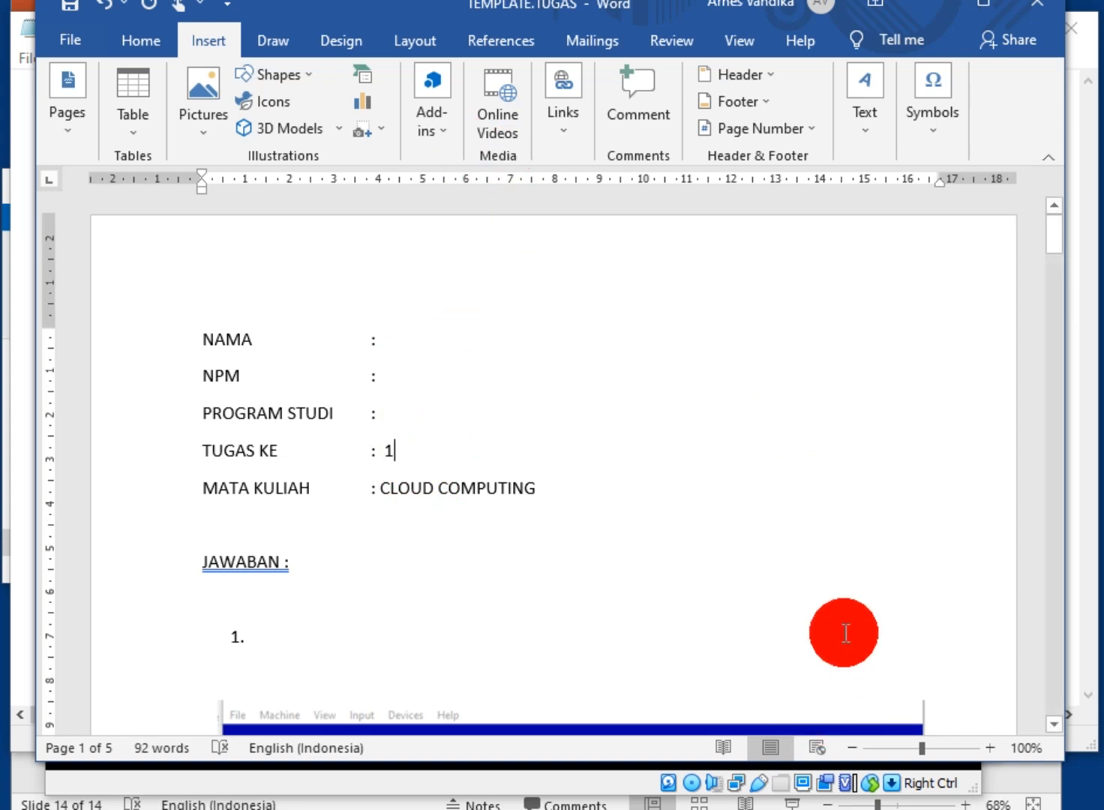
click(930, 7)
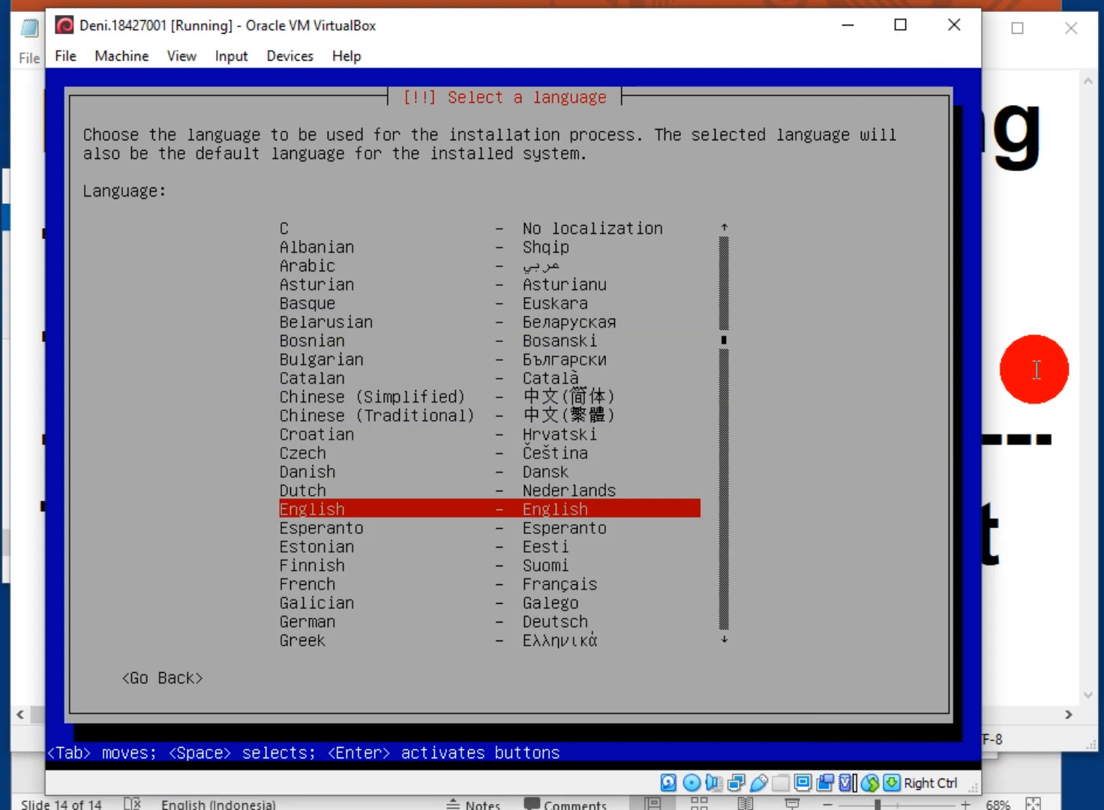
Accept English, United States and the American English keyboard in the Debian installer
key(Return)
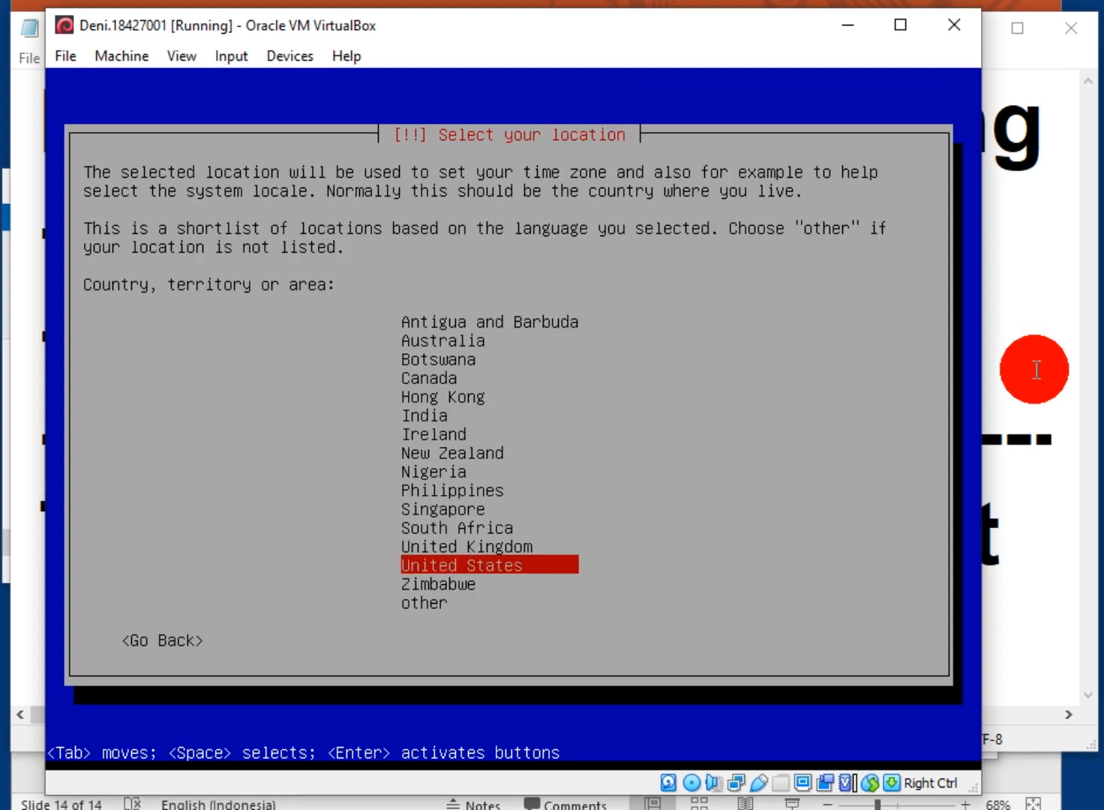
key(Return)
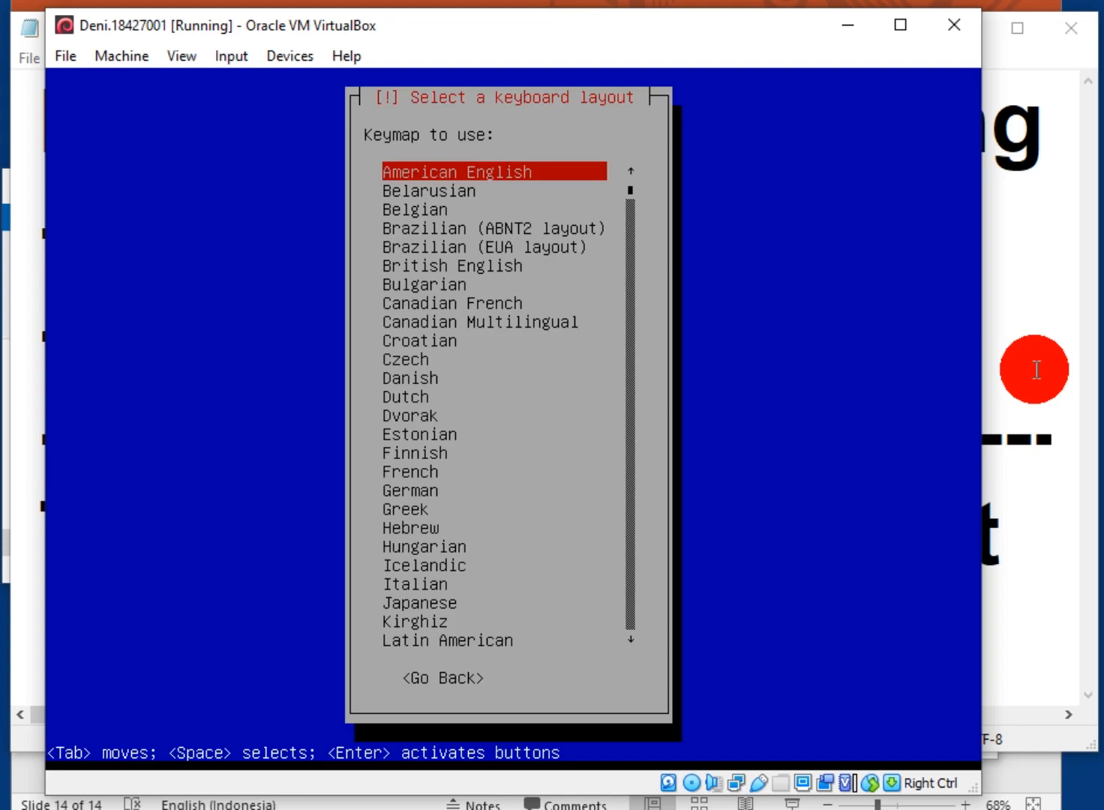
key(Return)
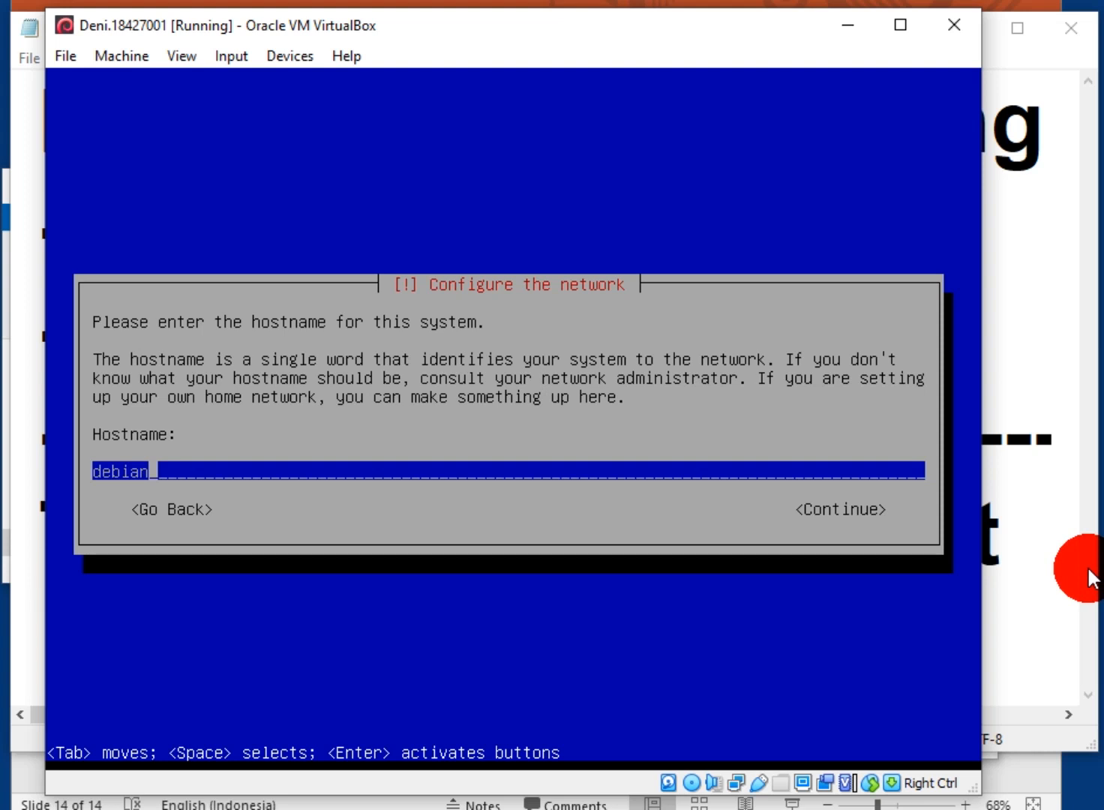
Extend slide 14's title with the lines 'Dikirim ke email' and '& osf.io'
click(1033, 763)
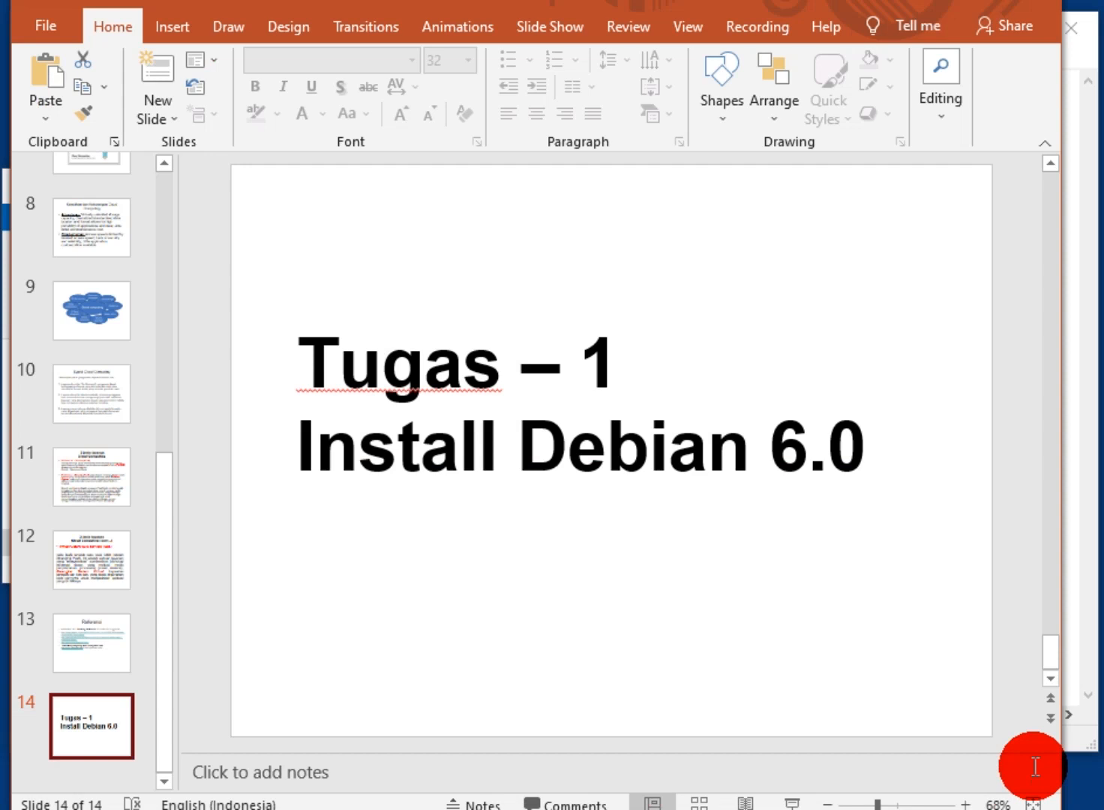
click(344, 472)
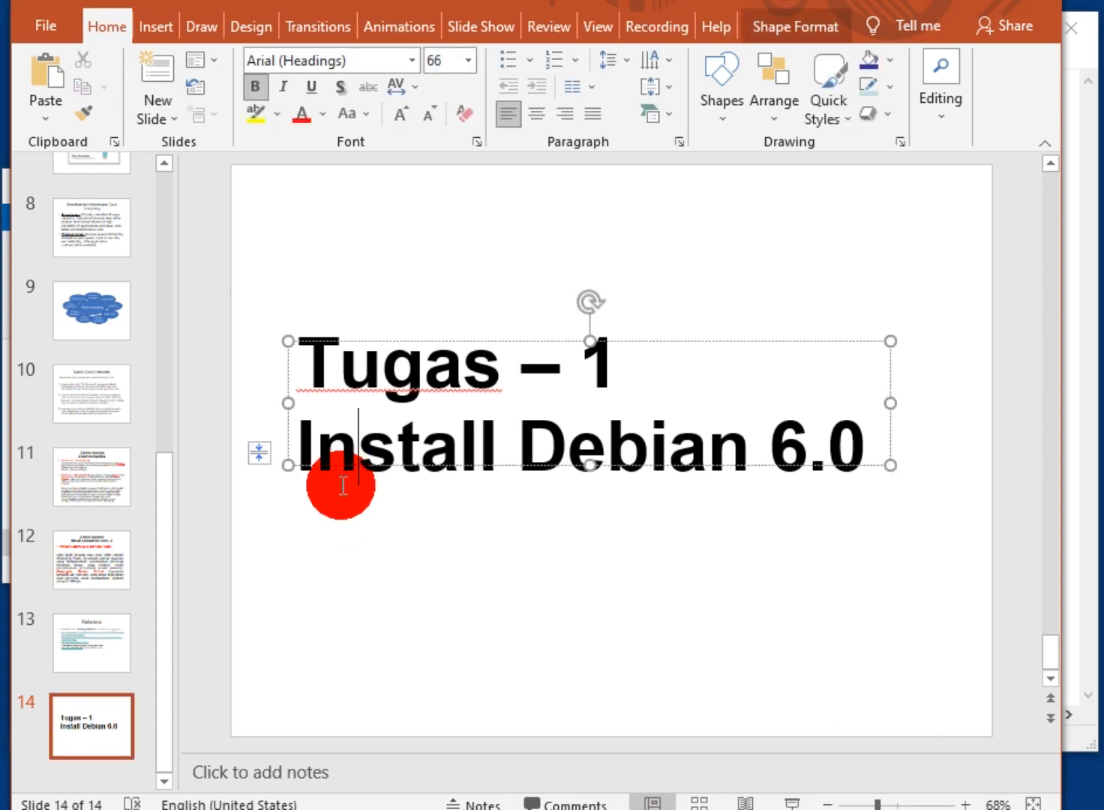
click(864, 450)
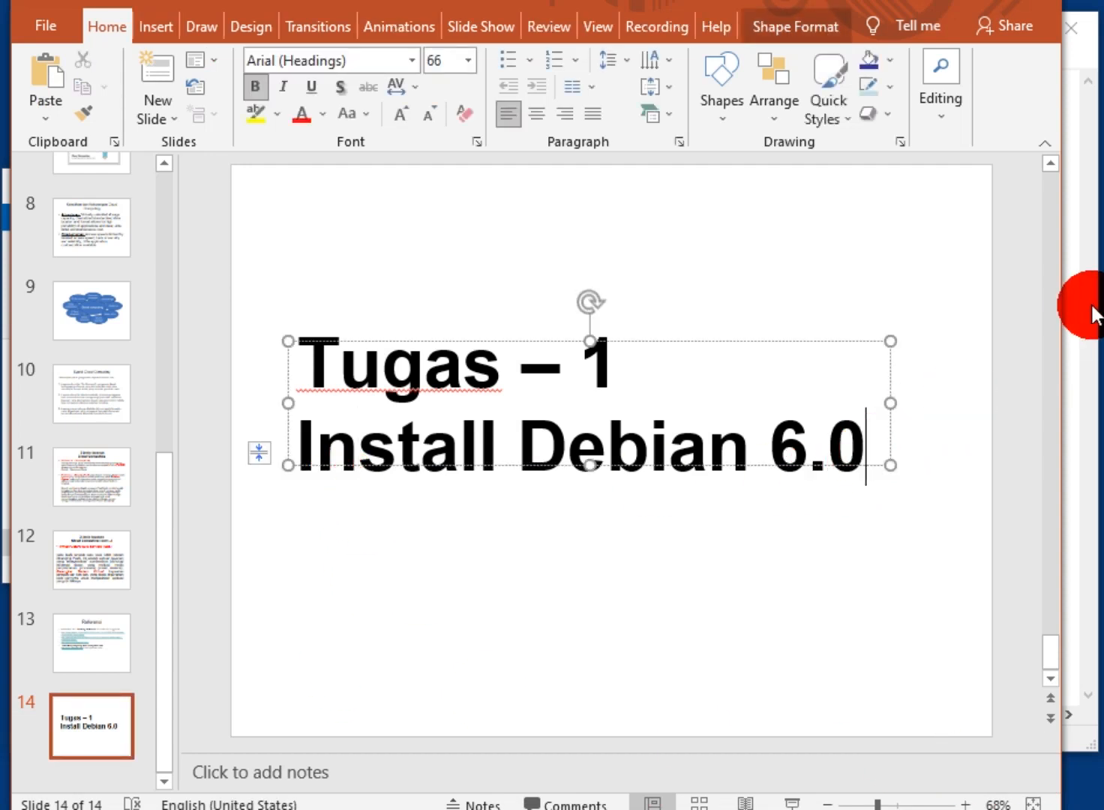
key(Return)
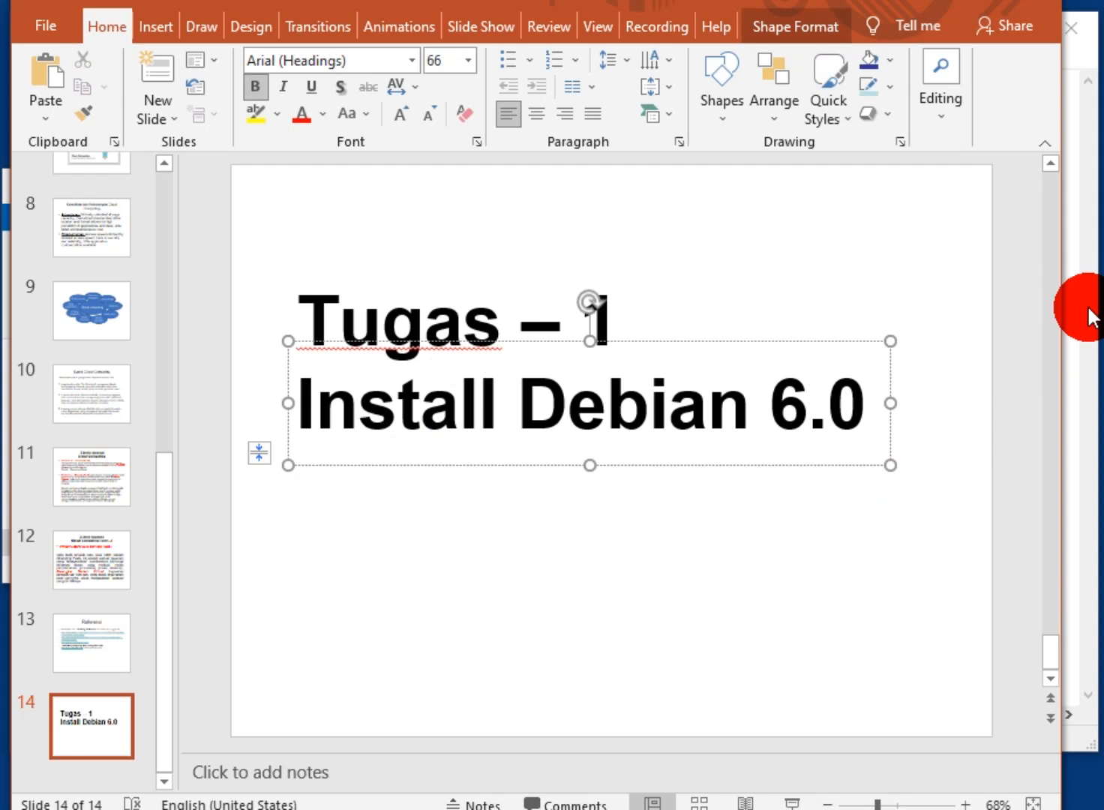
text(DIKIR)
key(BackSpace)
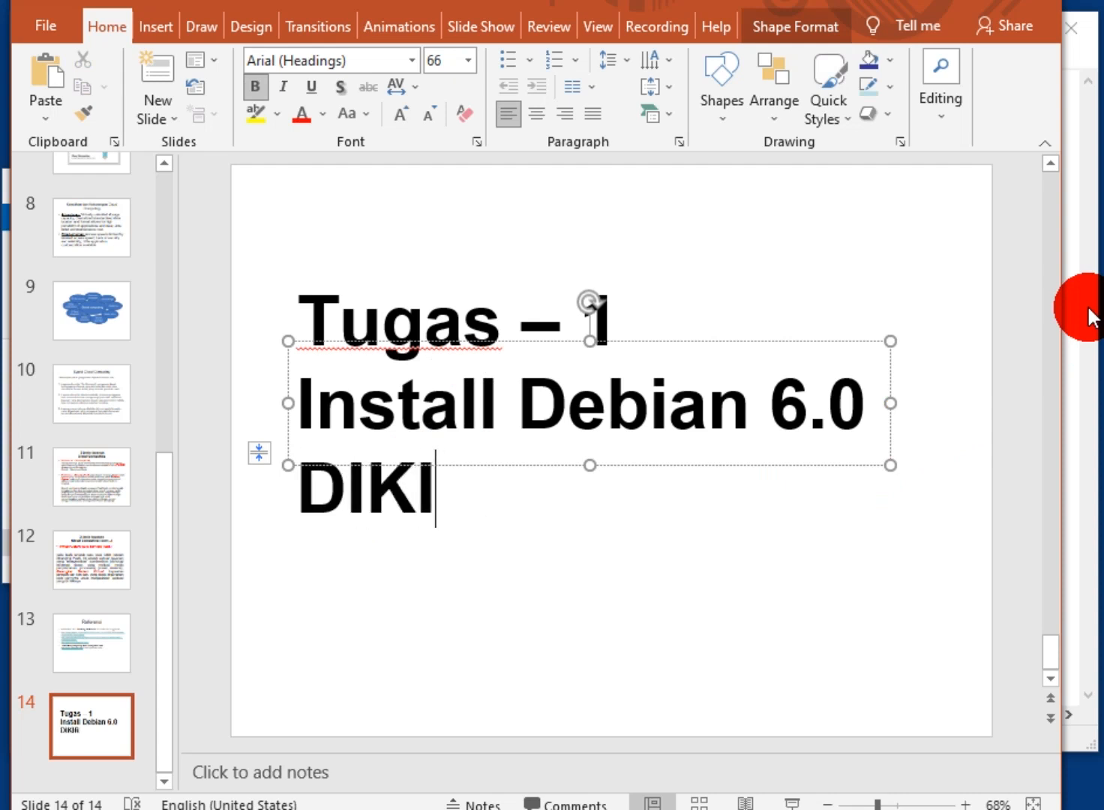
key(BackSpace)
key(BackSpace)
key(BackSpace)
key(BackSpace)
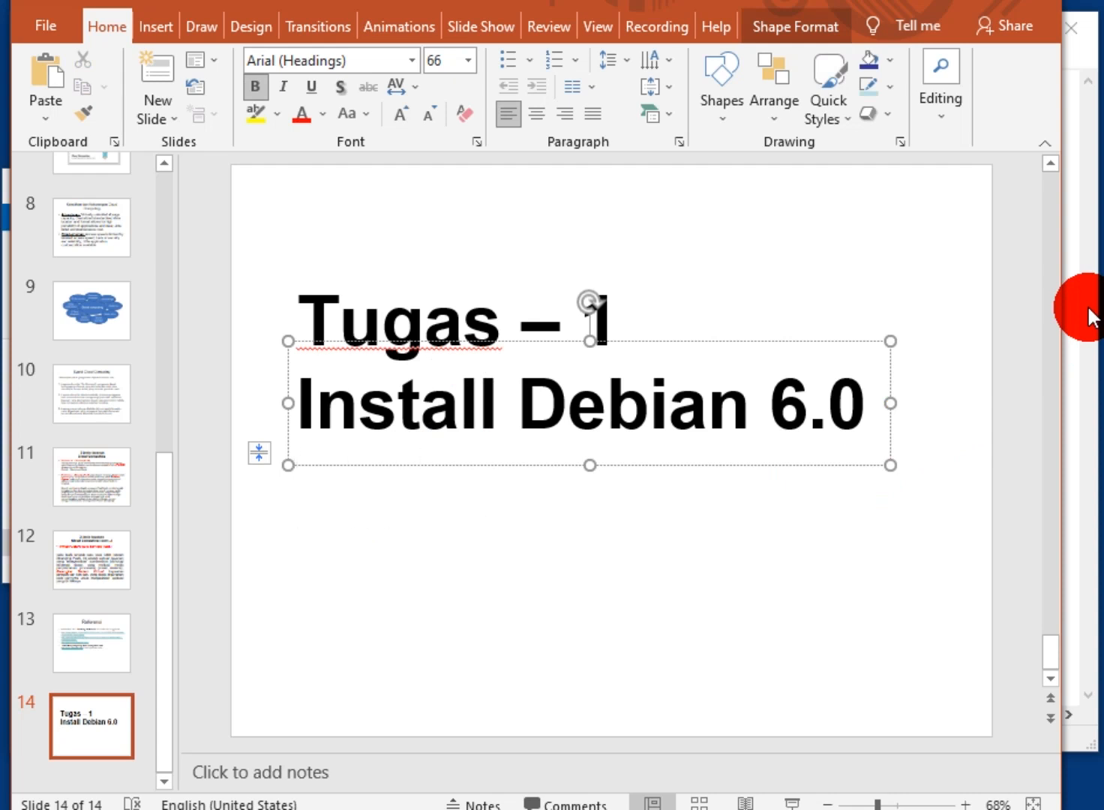
text(Dikir)
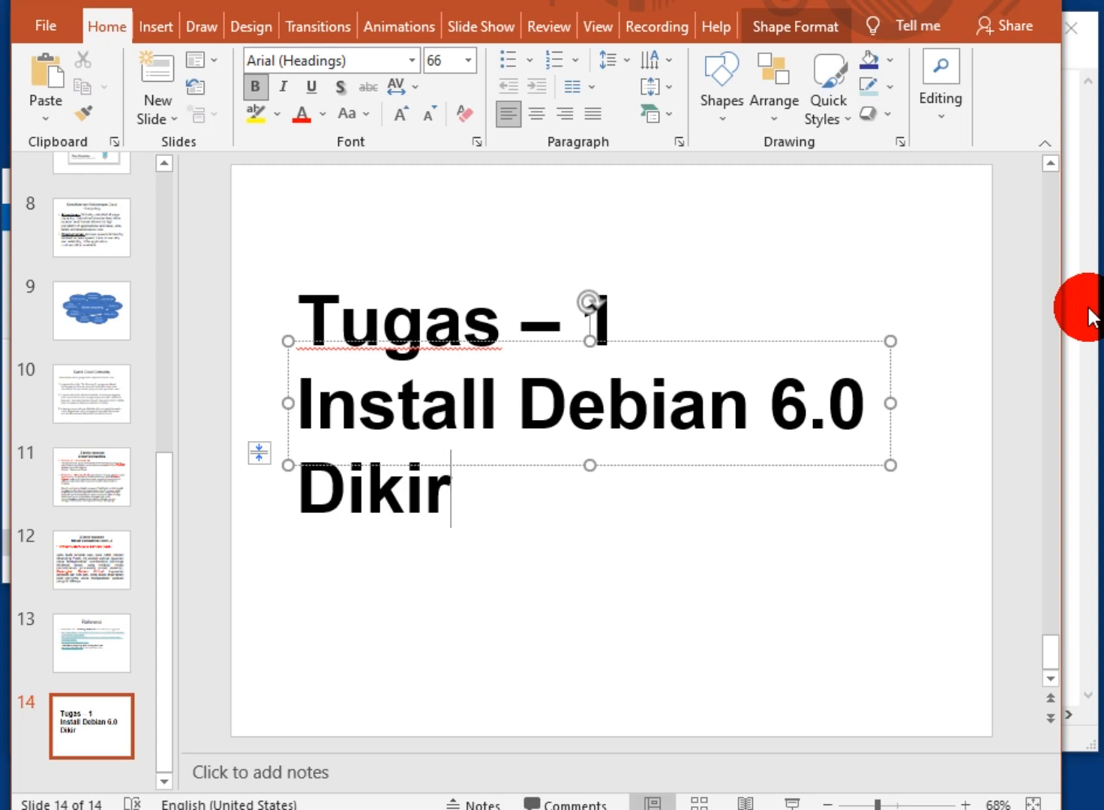
text(im ke email)
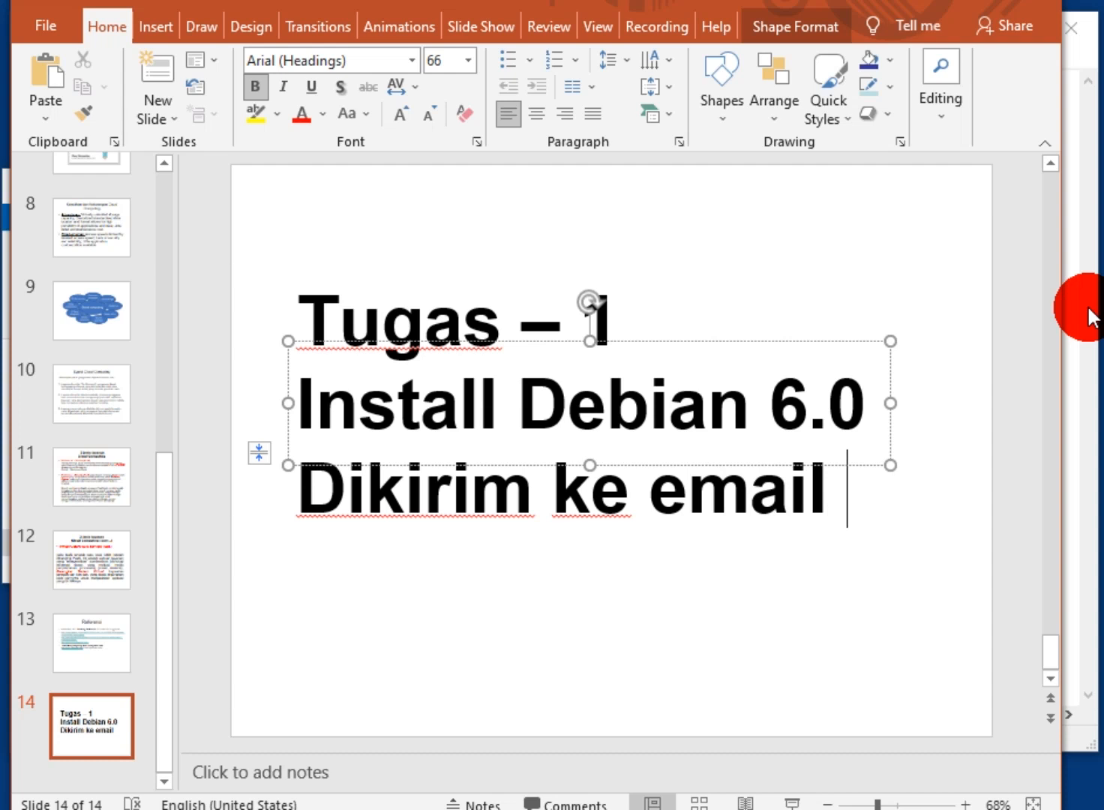
key(Return)
text(&)
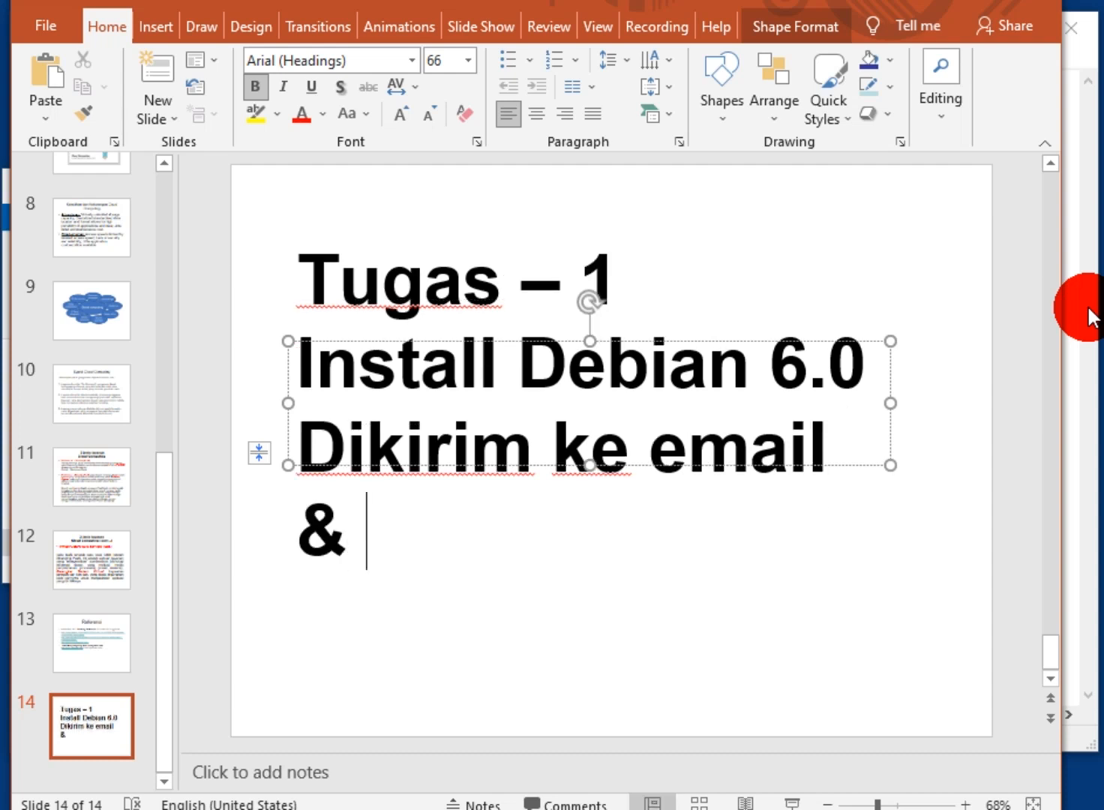
text( osf.)
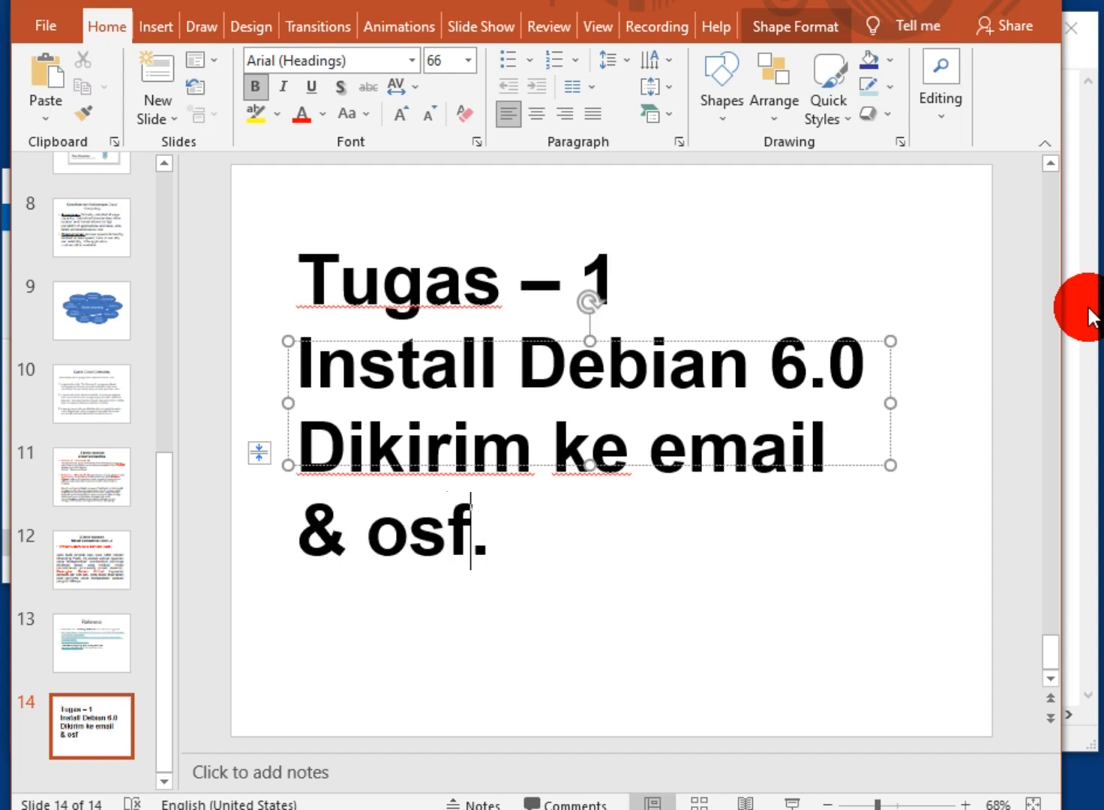
text(io)
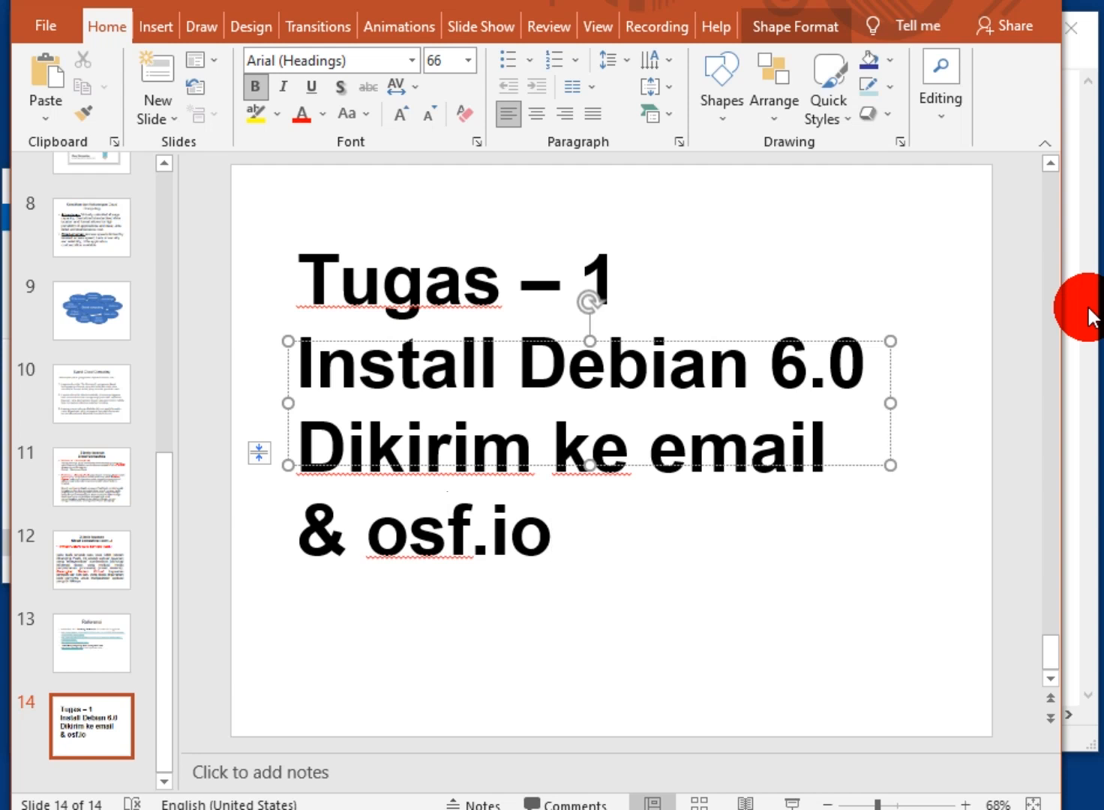
click(868, 607)
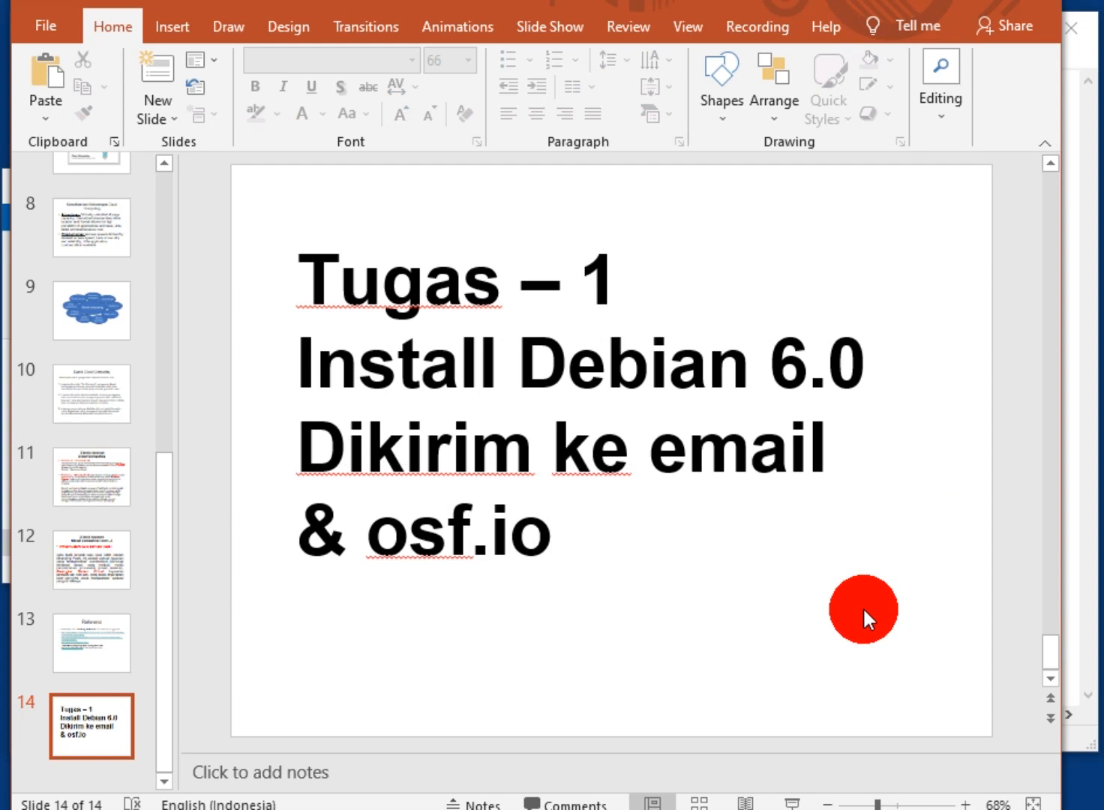
click(1067, 426)
drag(1067, 428, 962, 438)
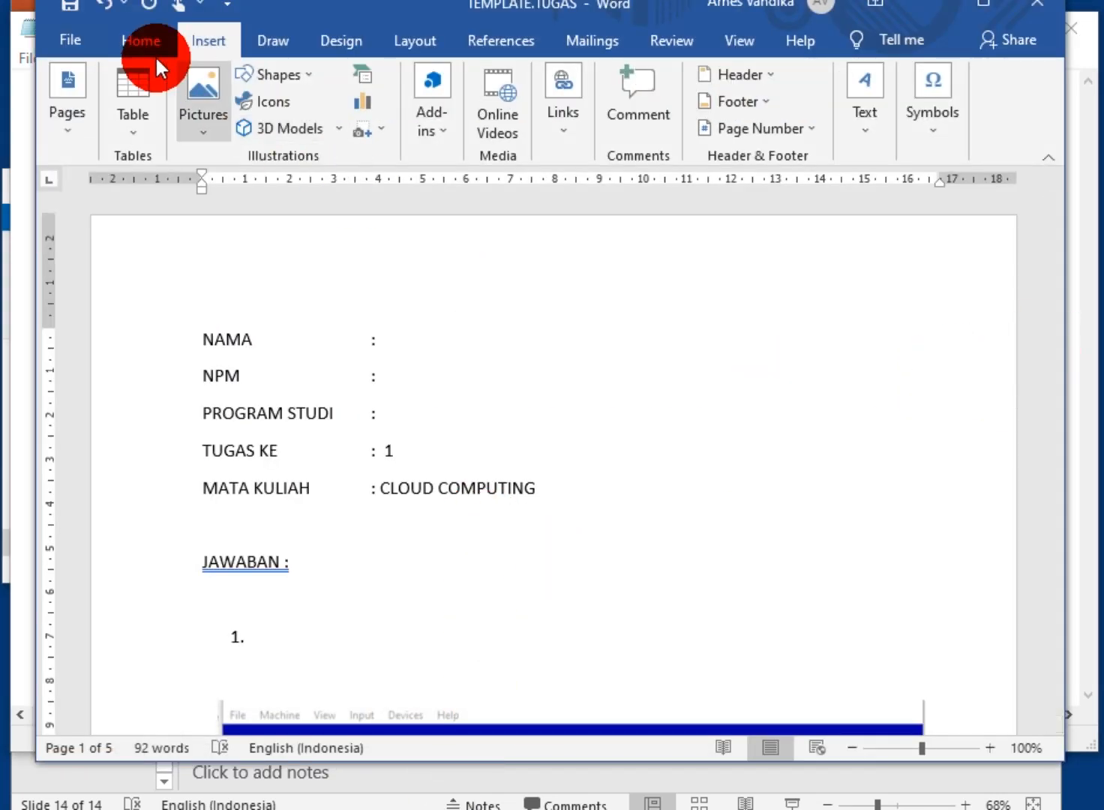
click(75, 37)
click(144, 355)
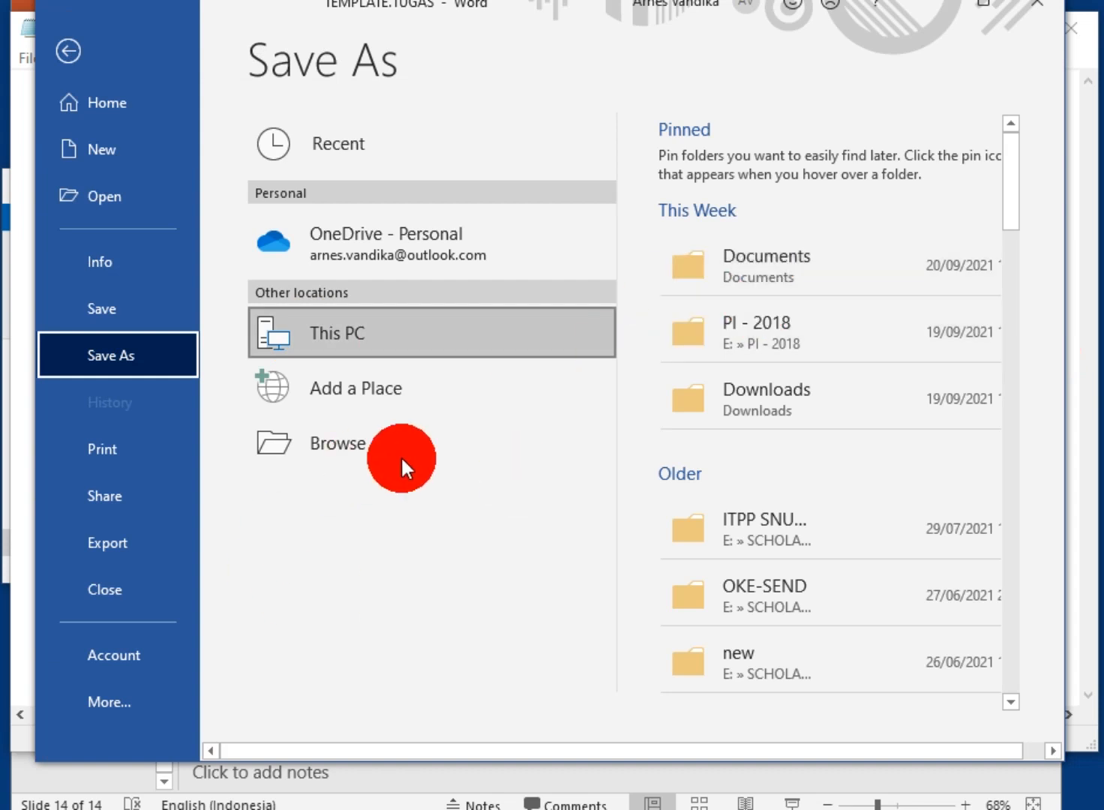
click(692, 278)
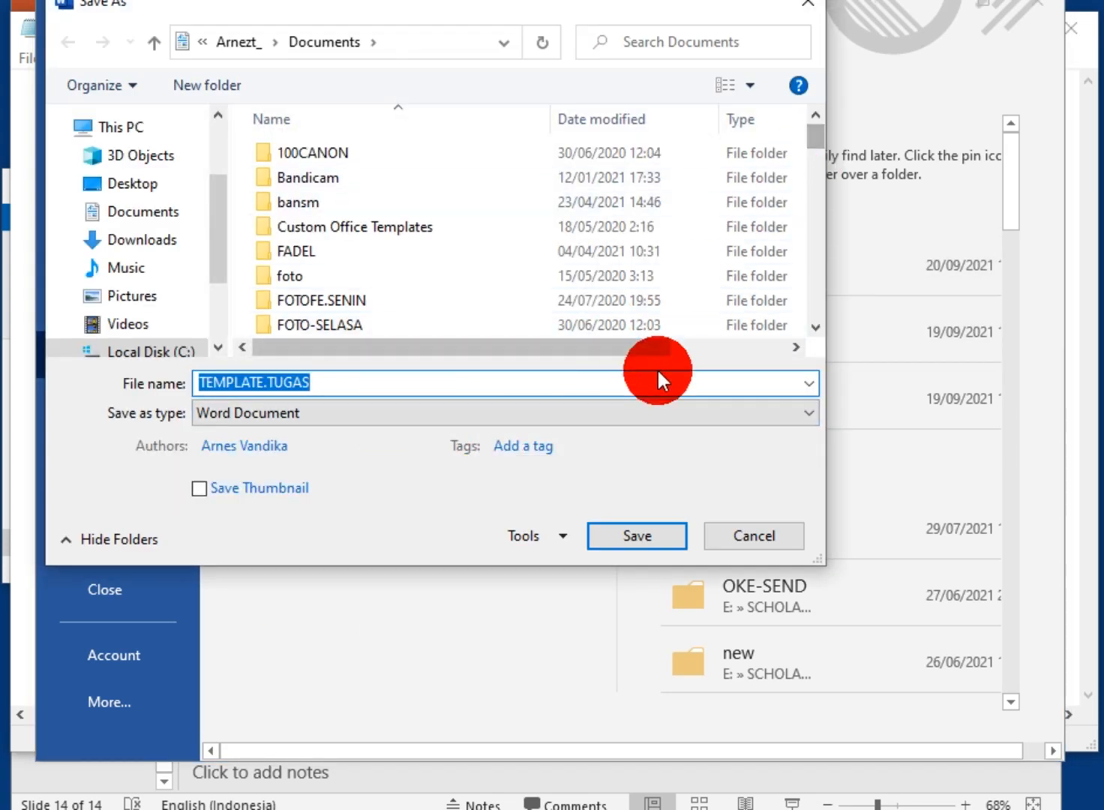
click(651, 417)
click(538, 544)
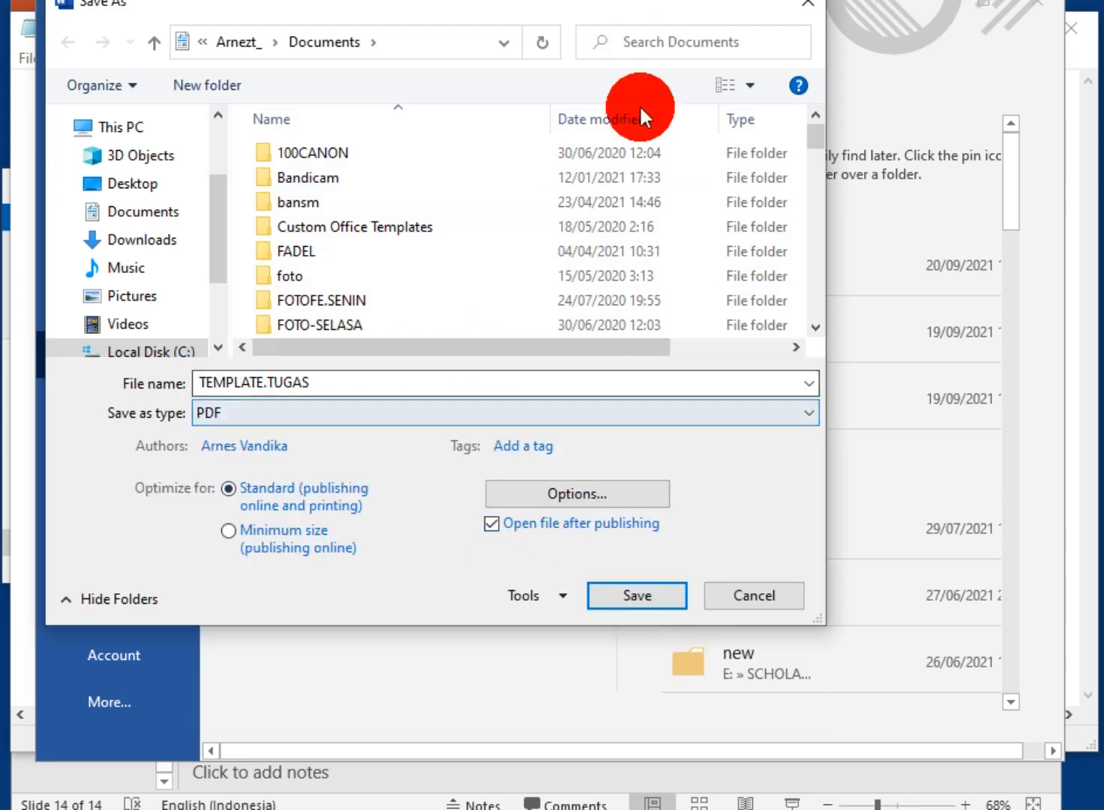
click(800, 3)
click(1026, 6)
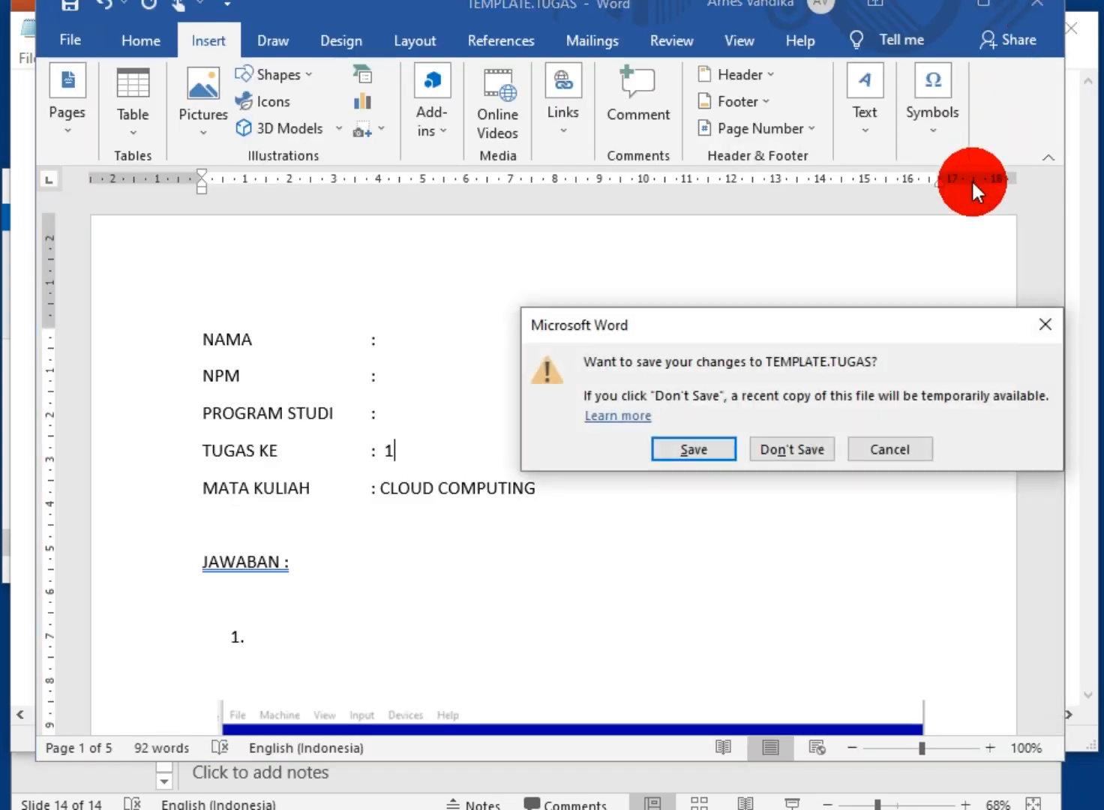
click(879, 452)
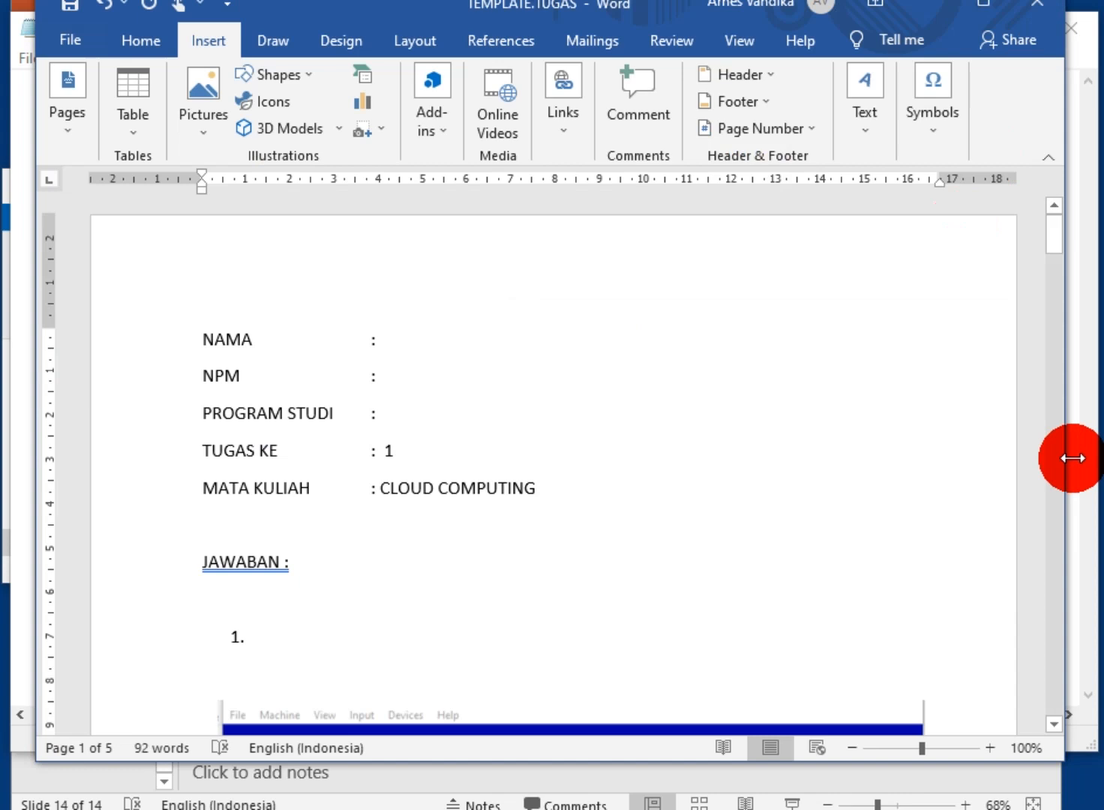
click(1077, 457)
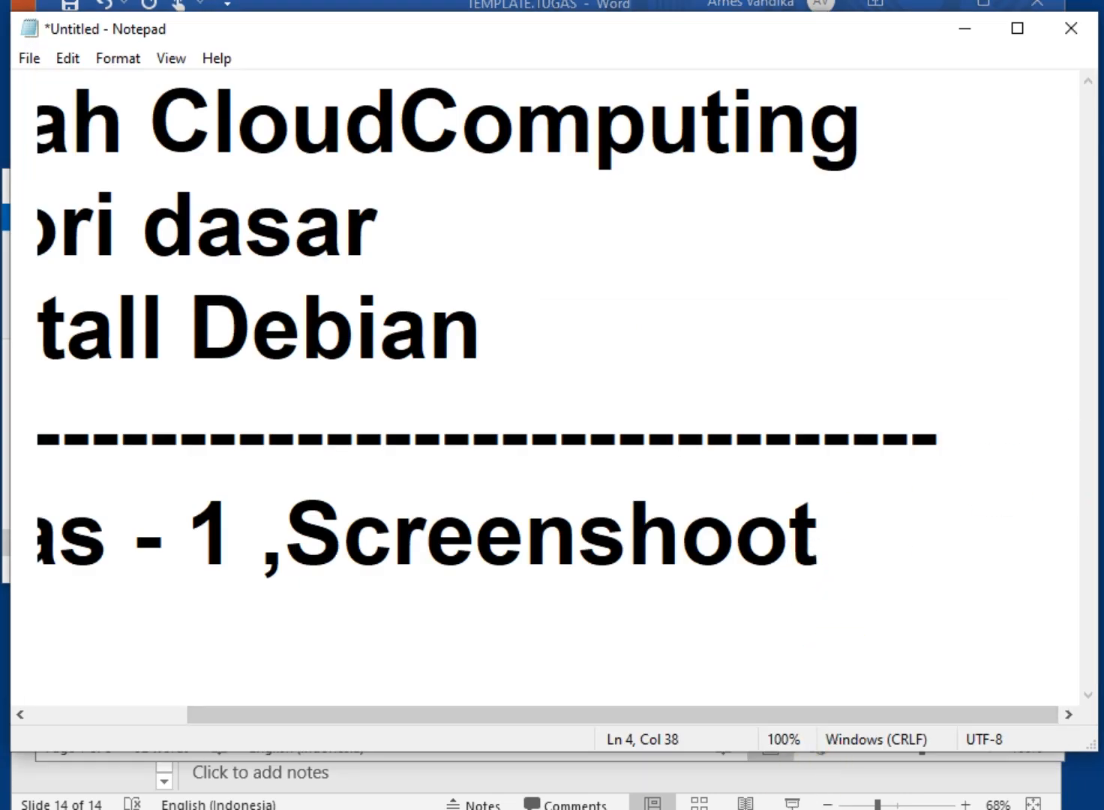
Cycle through Word, PowerPoint slide 14 and Notepad, then return to the VirtualBox installer
click(457, 809)
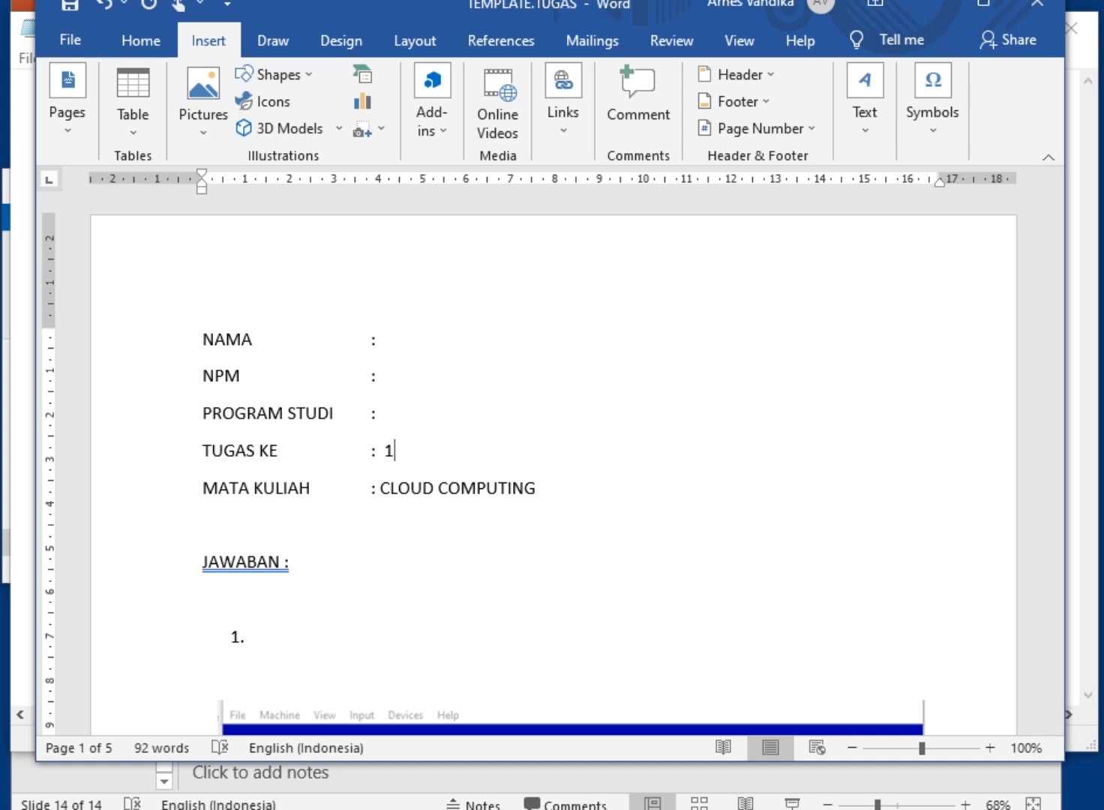
mouse_move(553, 809)
click(764, 723)
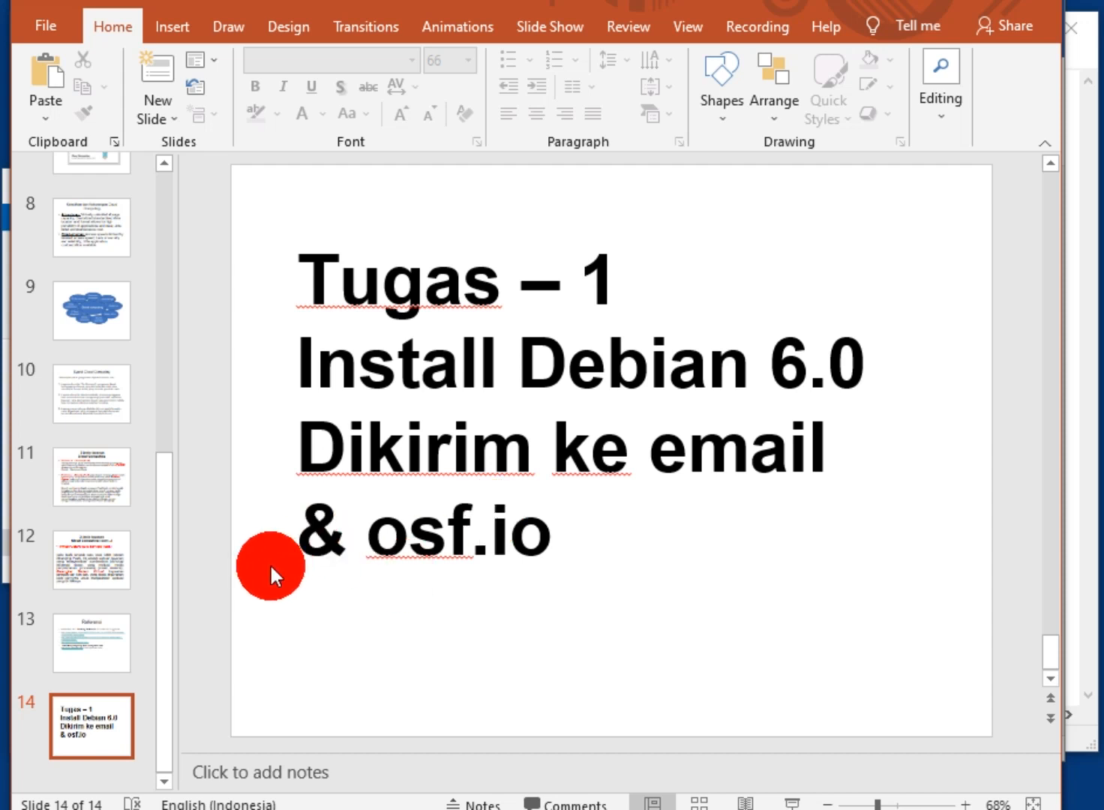
click(1077, 598)
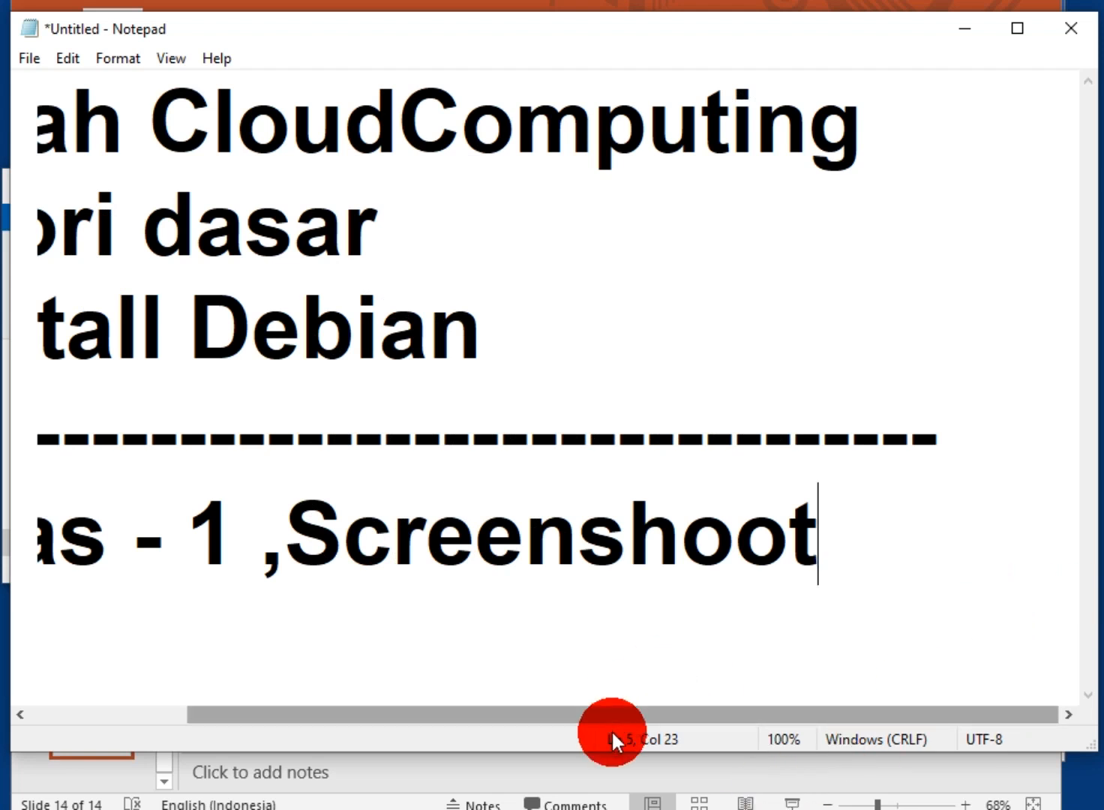
drag(652, 714, 438, 720)
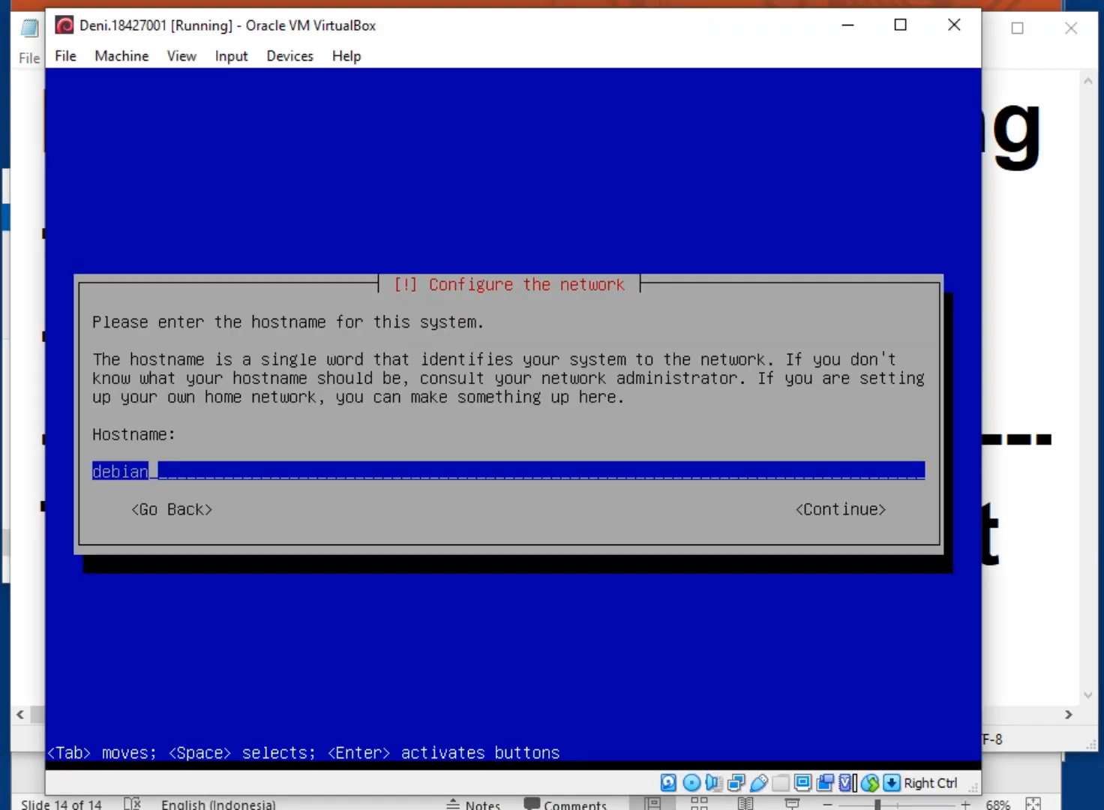
click(905, 499)
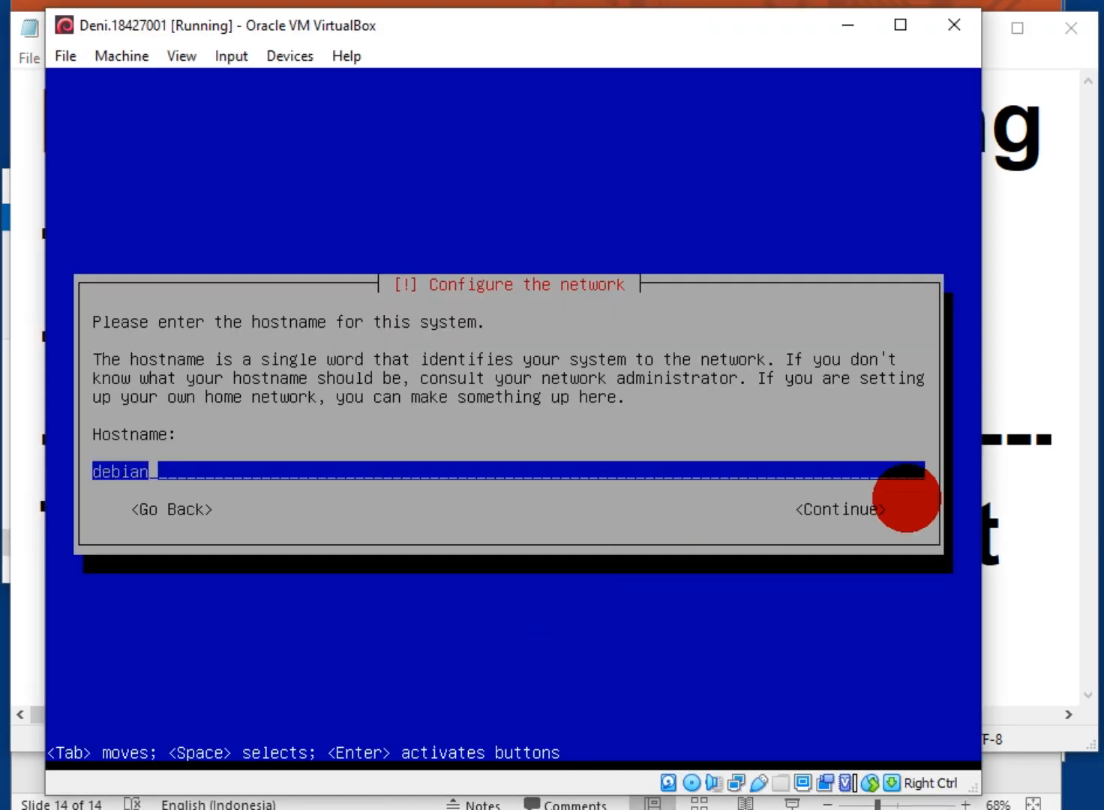
Keep hostname debian with an empty domain name, and set and confirm the root password
key(Return)
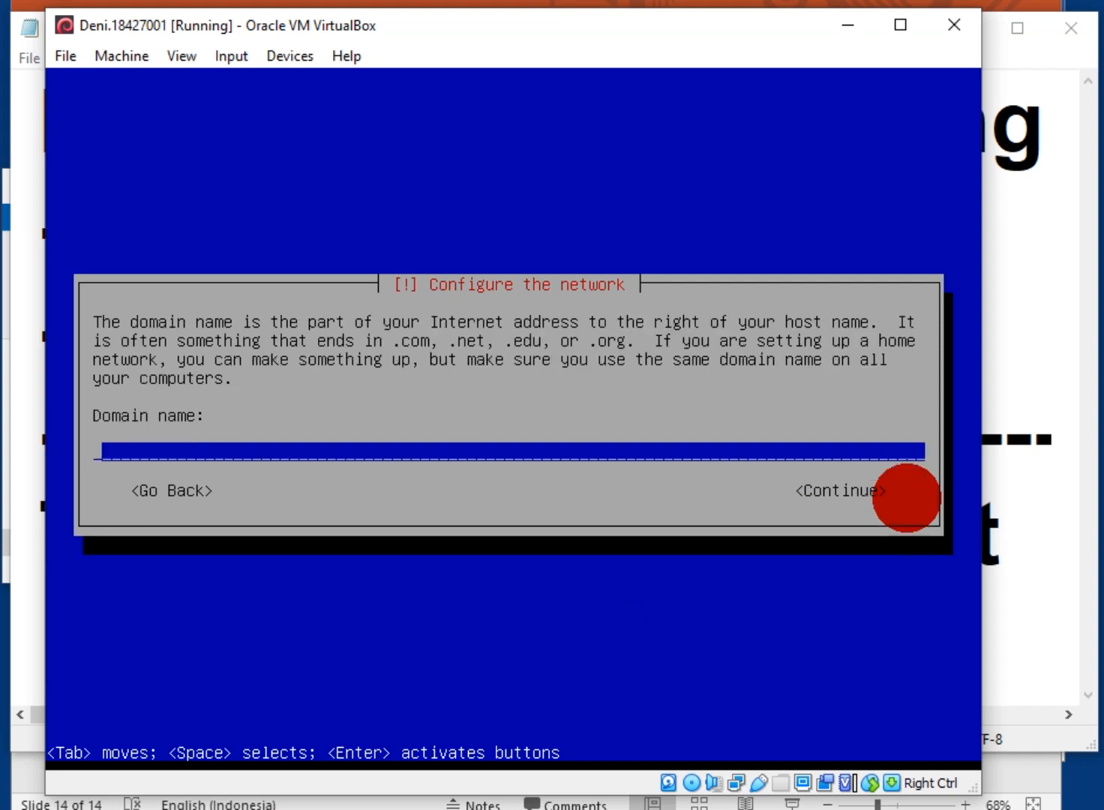
key(Return)
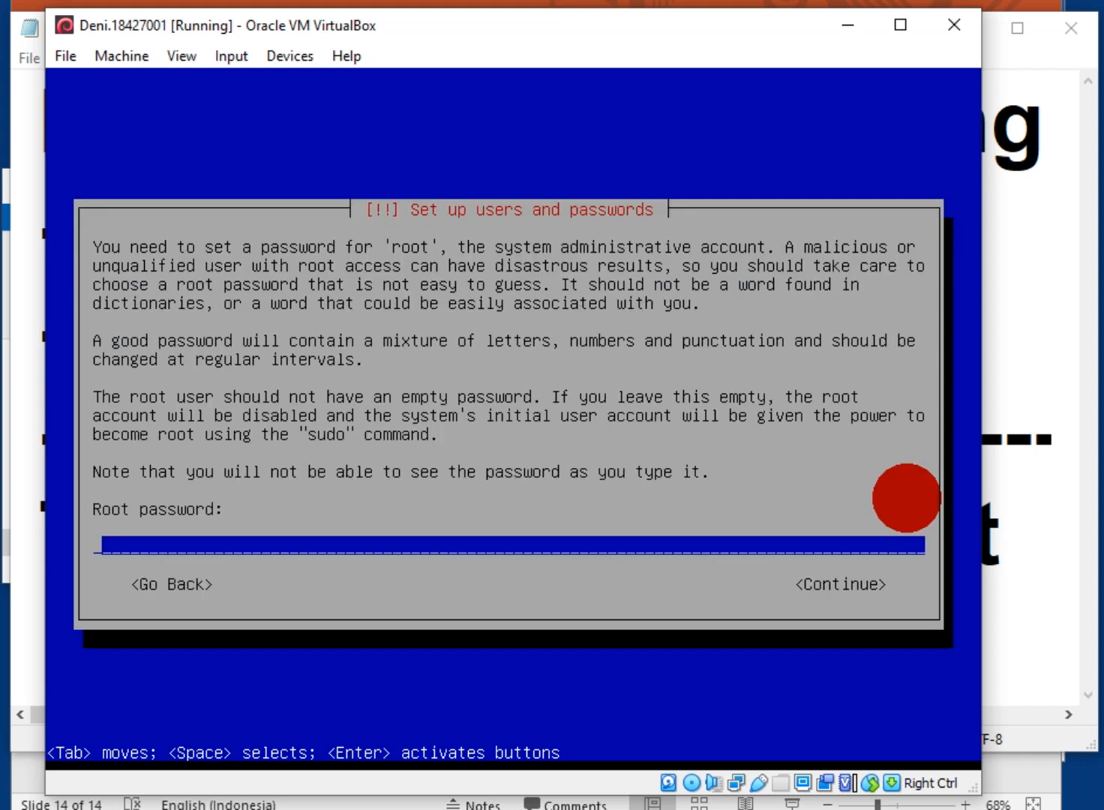
text(******)
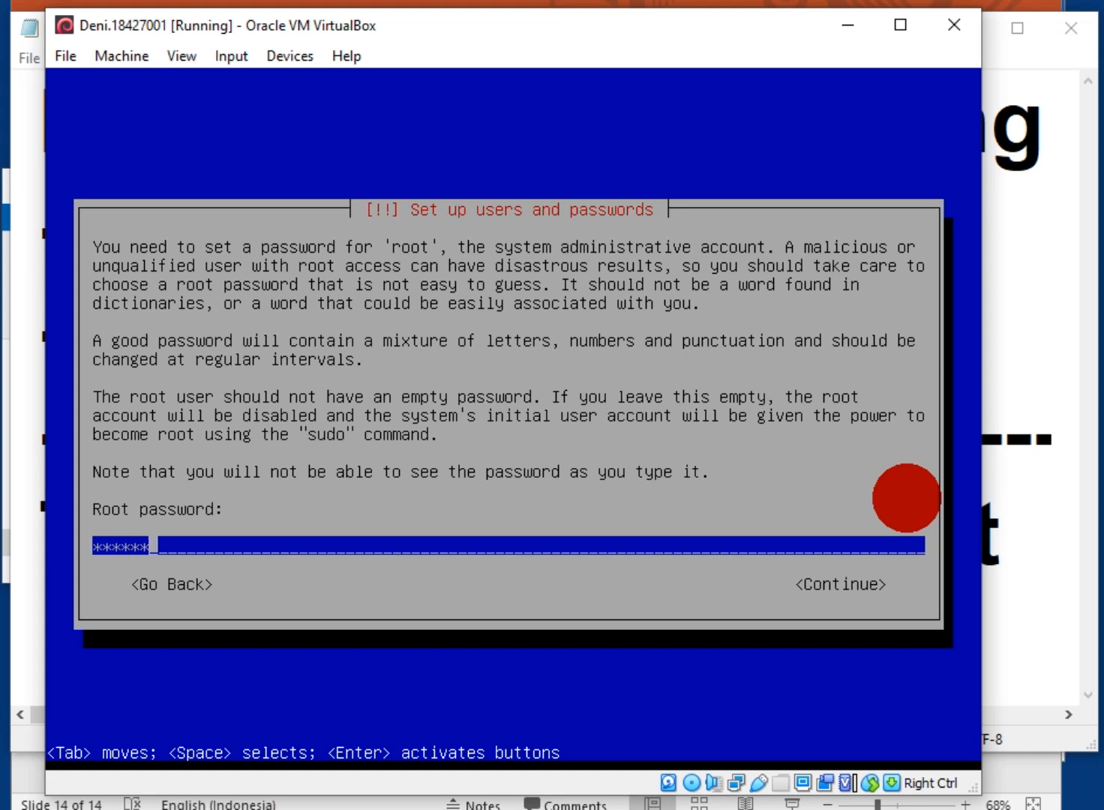
key(Return)
text(******)
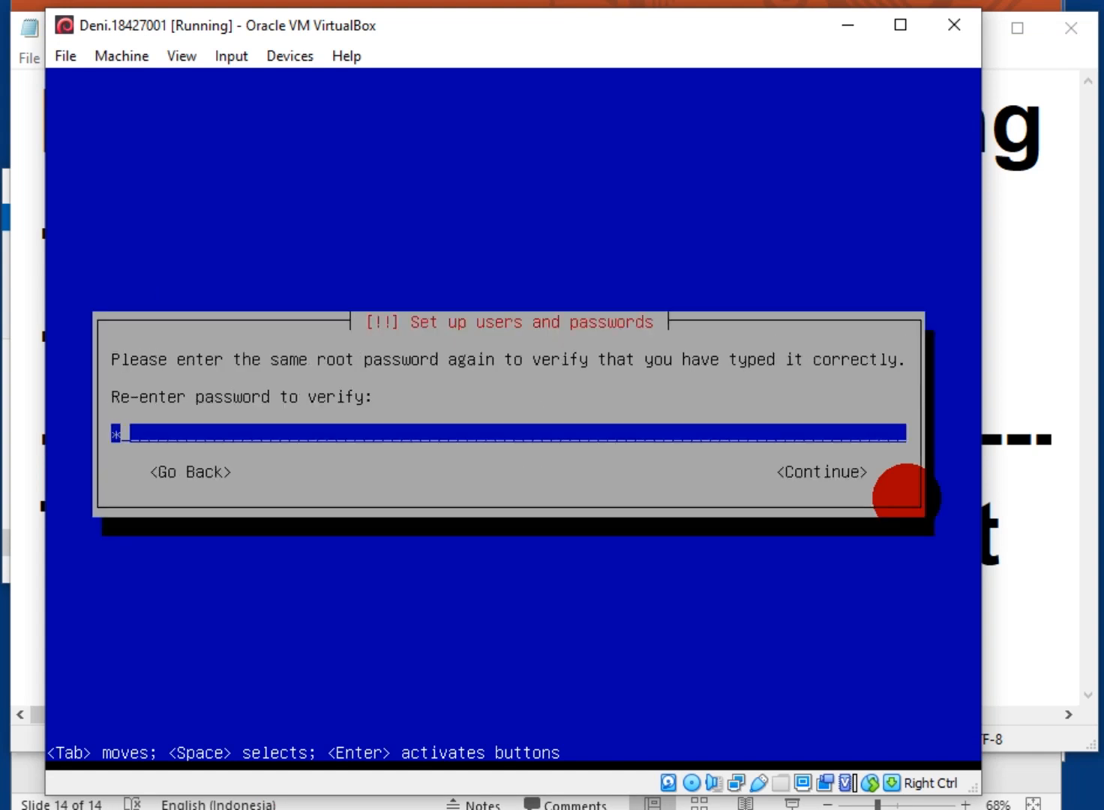
key(Return)
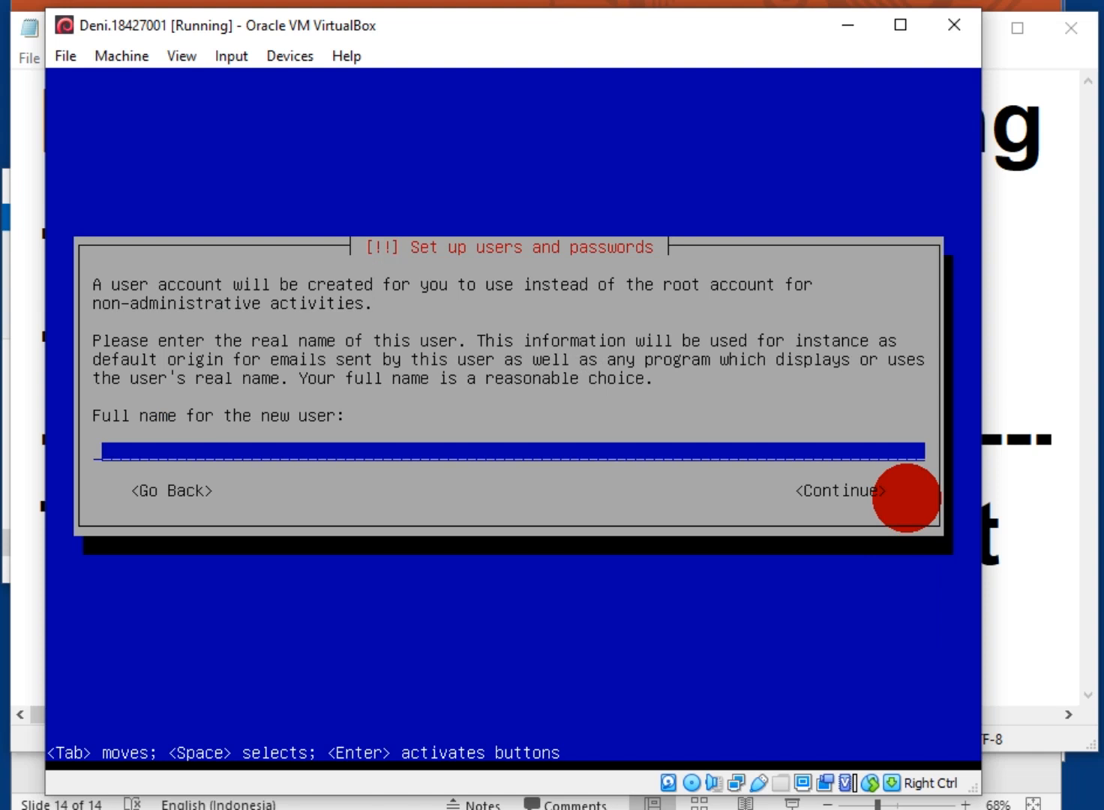
Create the regular user with its full name, default username and a confirmed password
text(deni)
key(Return)
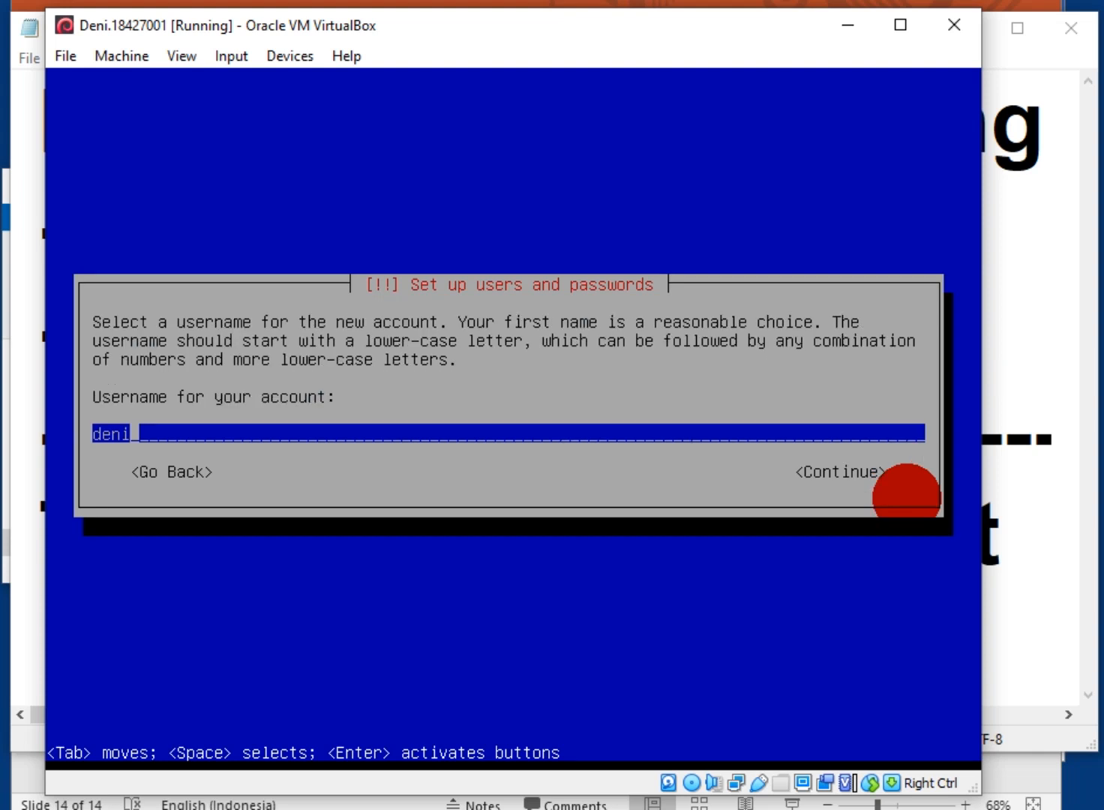
key(Return)
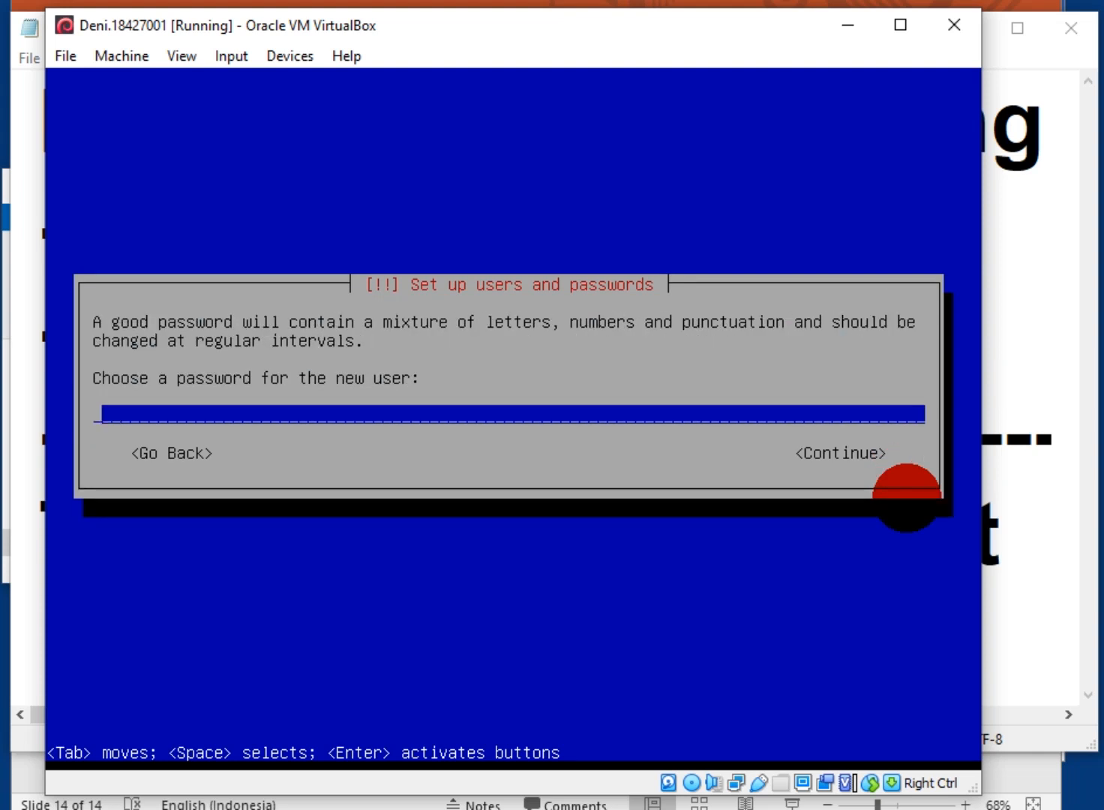
text(******)
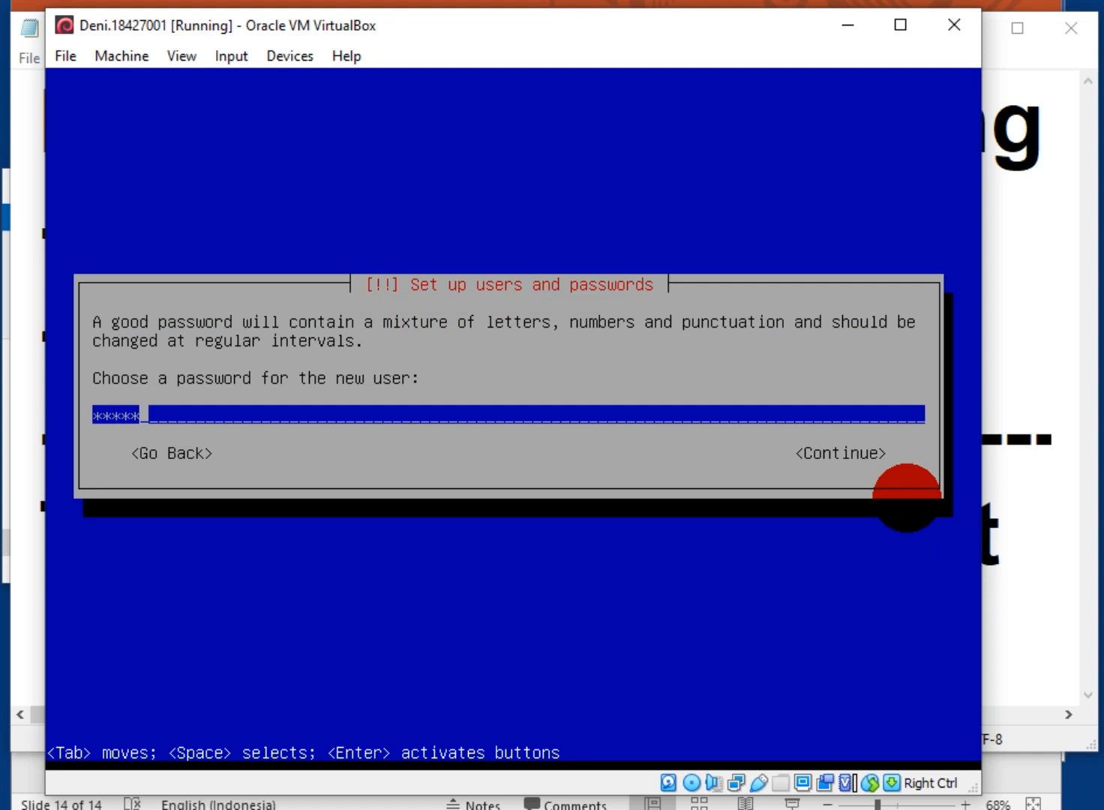
key(Return)
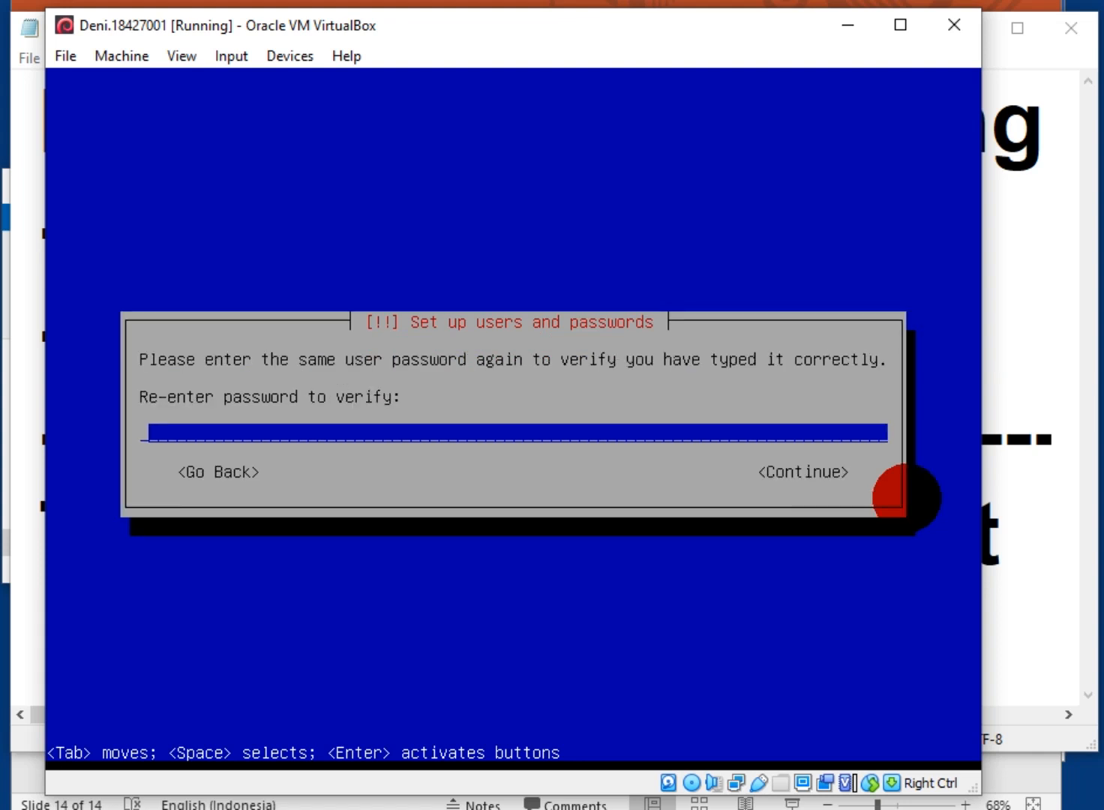
text(****)
key(BackSpace)
key(BackSpace)
key(BackSpace)
key(BackSpace)
text(******)
key(Return)
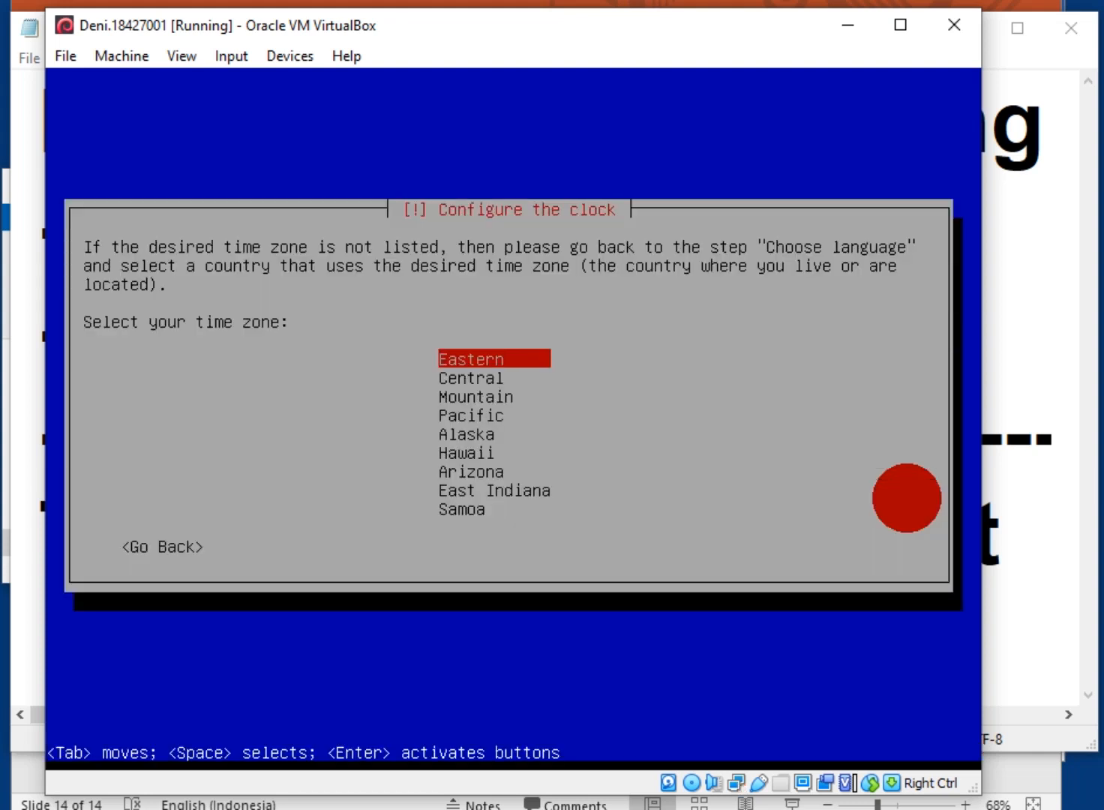
Select Pacific as the time zone
key(Down)
key(Down)
key(Down)
key(Return)
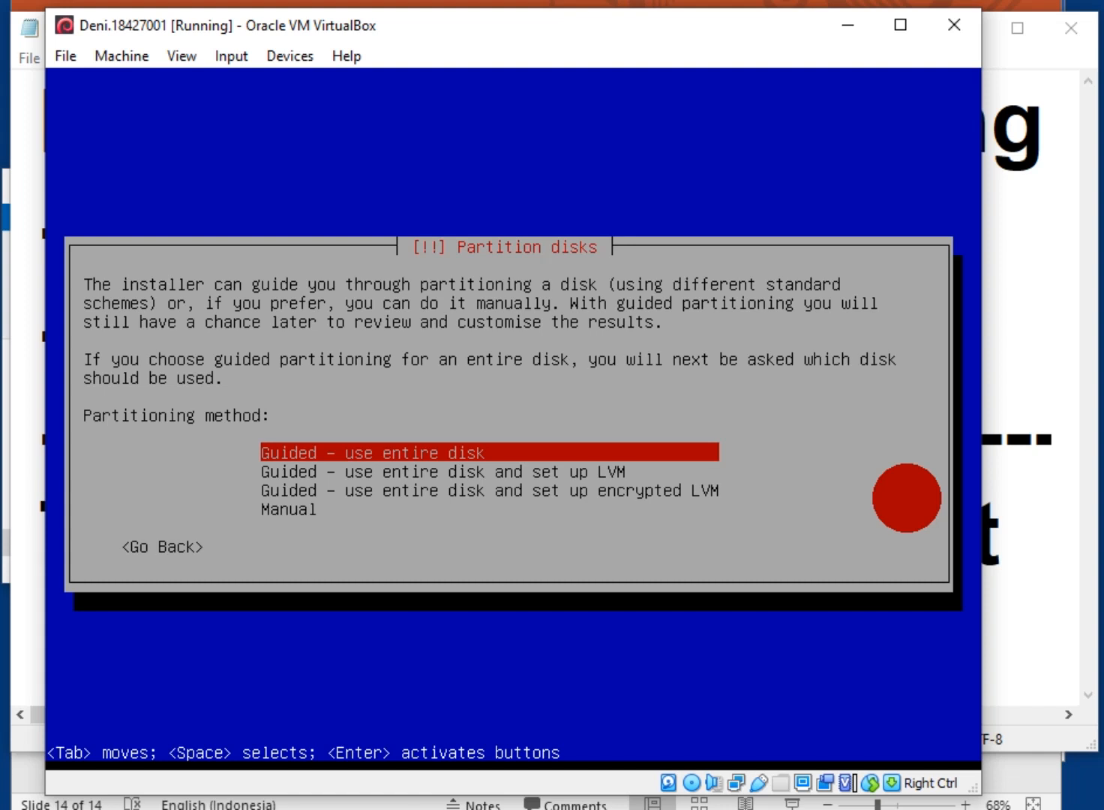
Choose manual partitioning, give the 8.6 GB VBOX disk an empty partition table, and select its free space
key(Down)
key(Down)
key(Down)
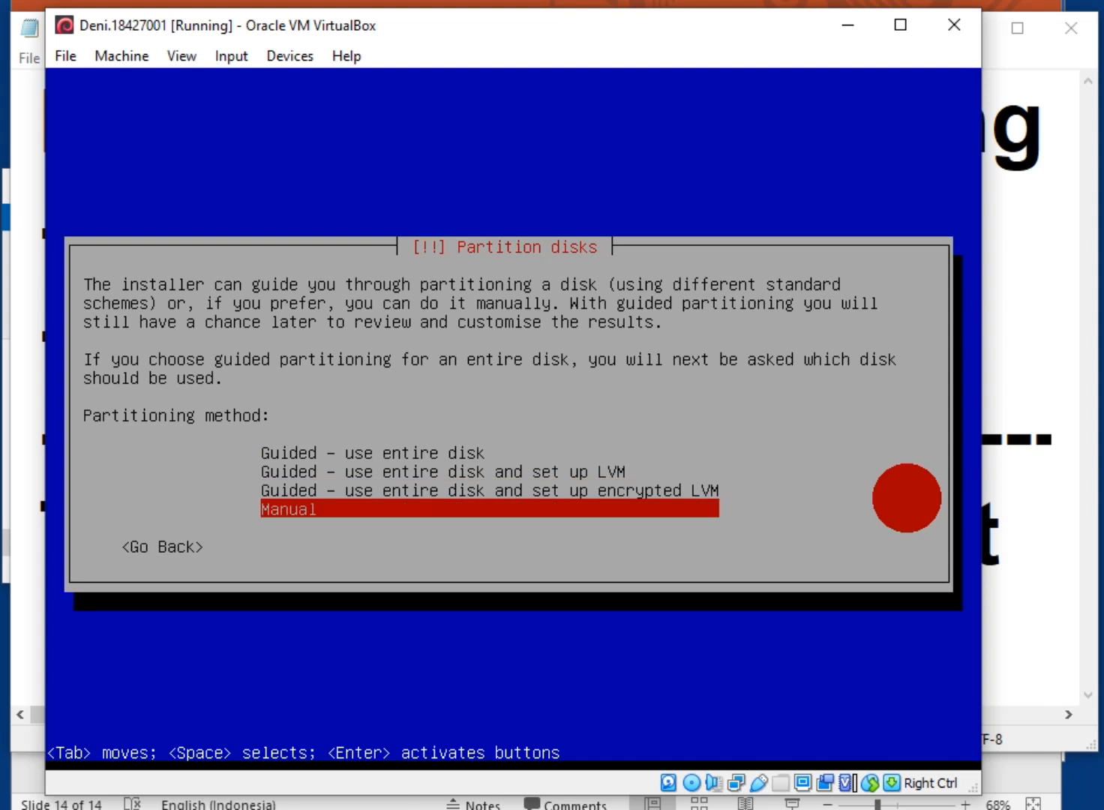
key(Return)
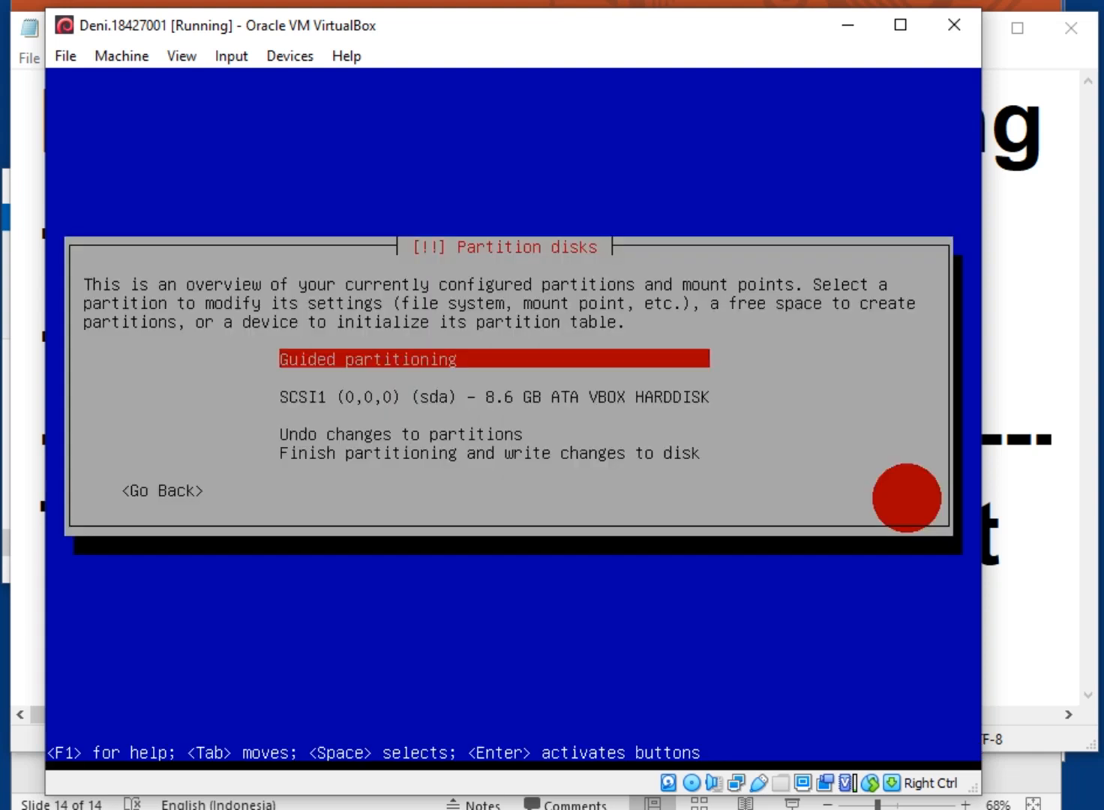
key(Down)
key(Down)
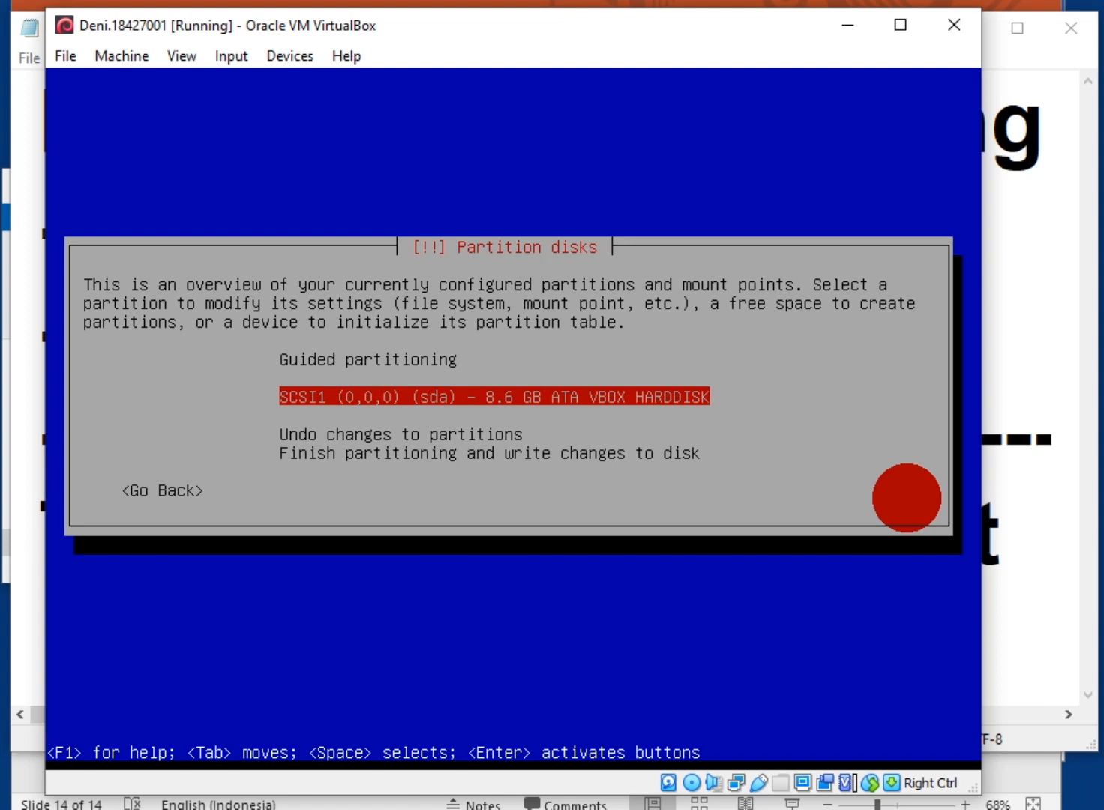
key(Return)
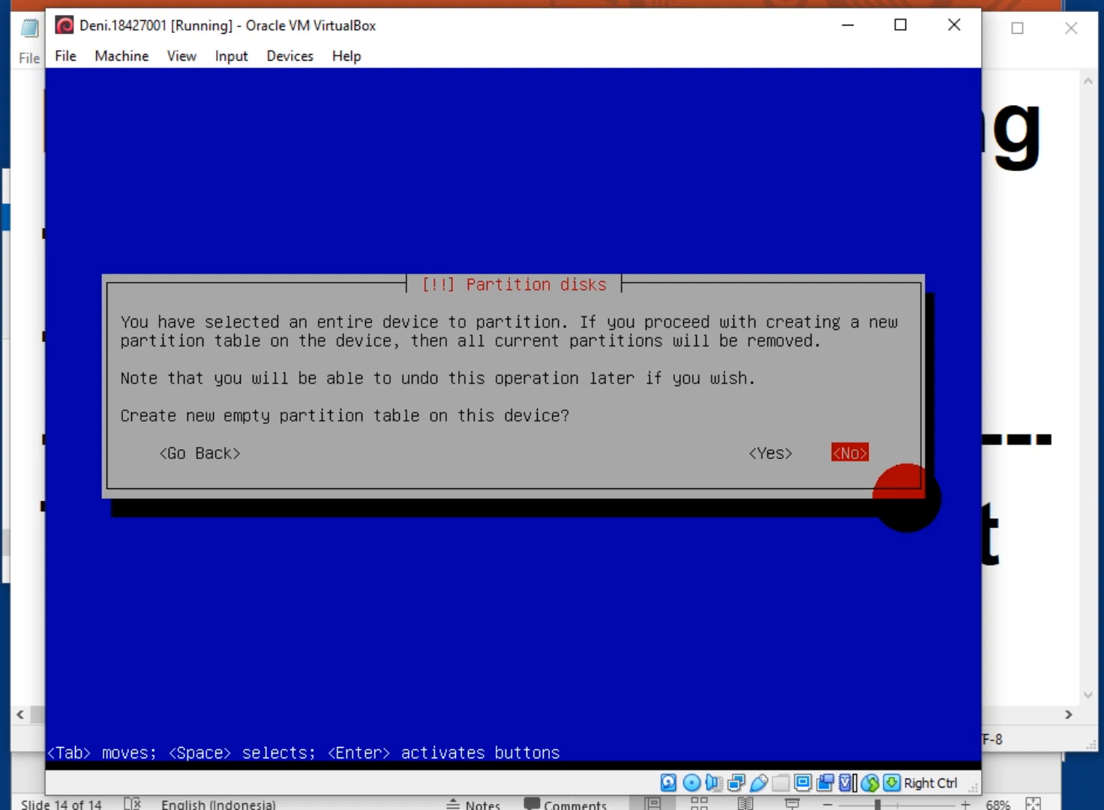
key(Left)
key(Return)
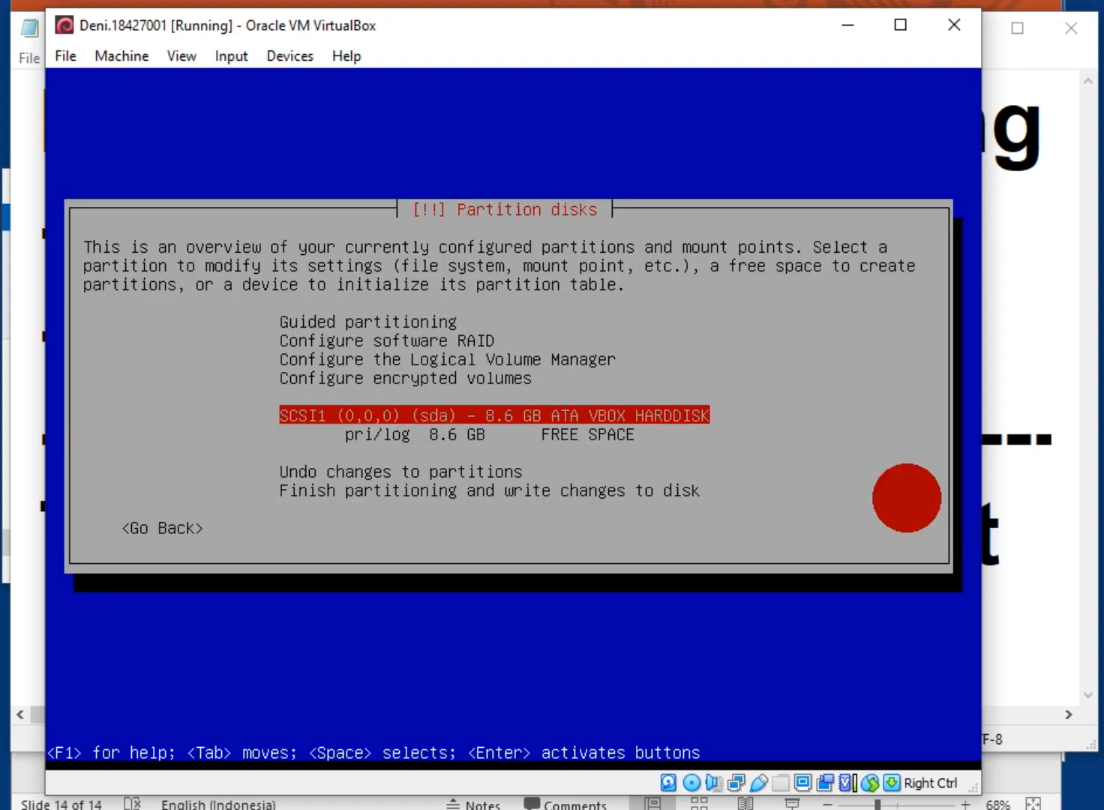
key(Down)
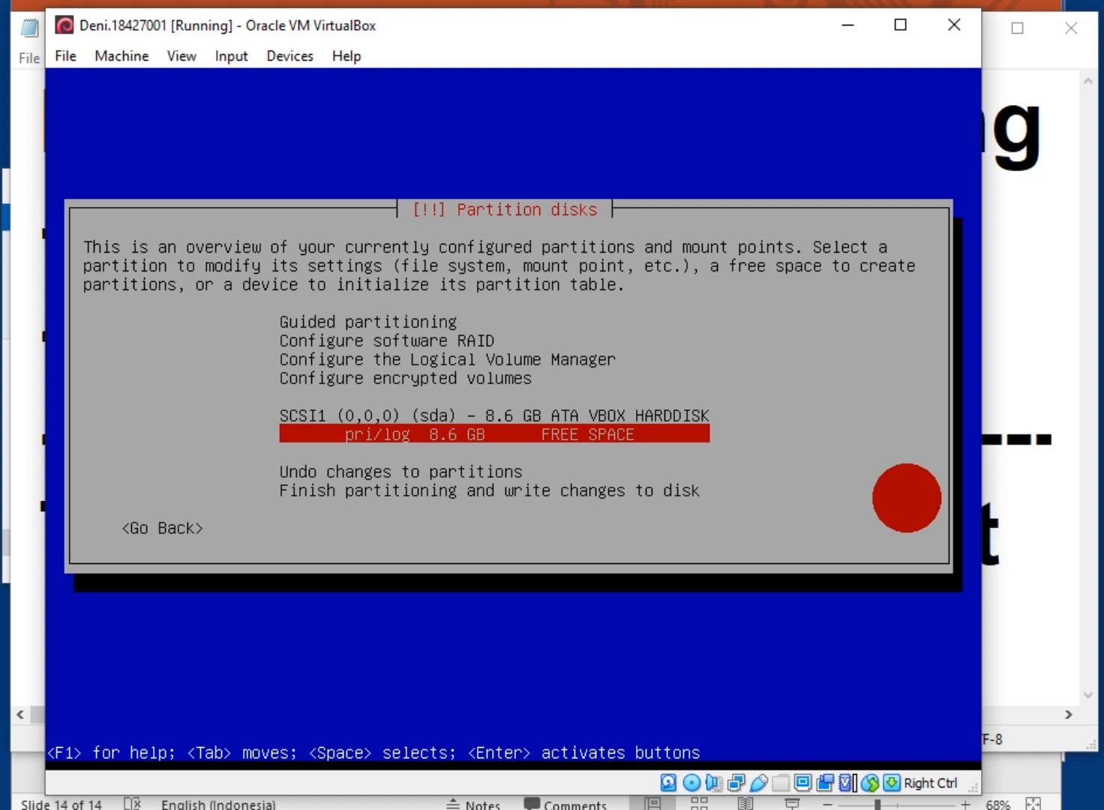
key(Return)
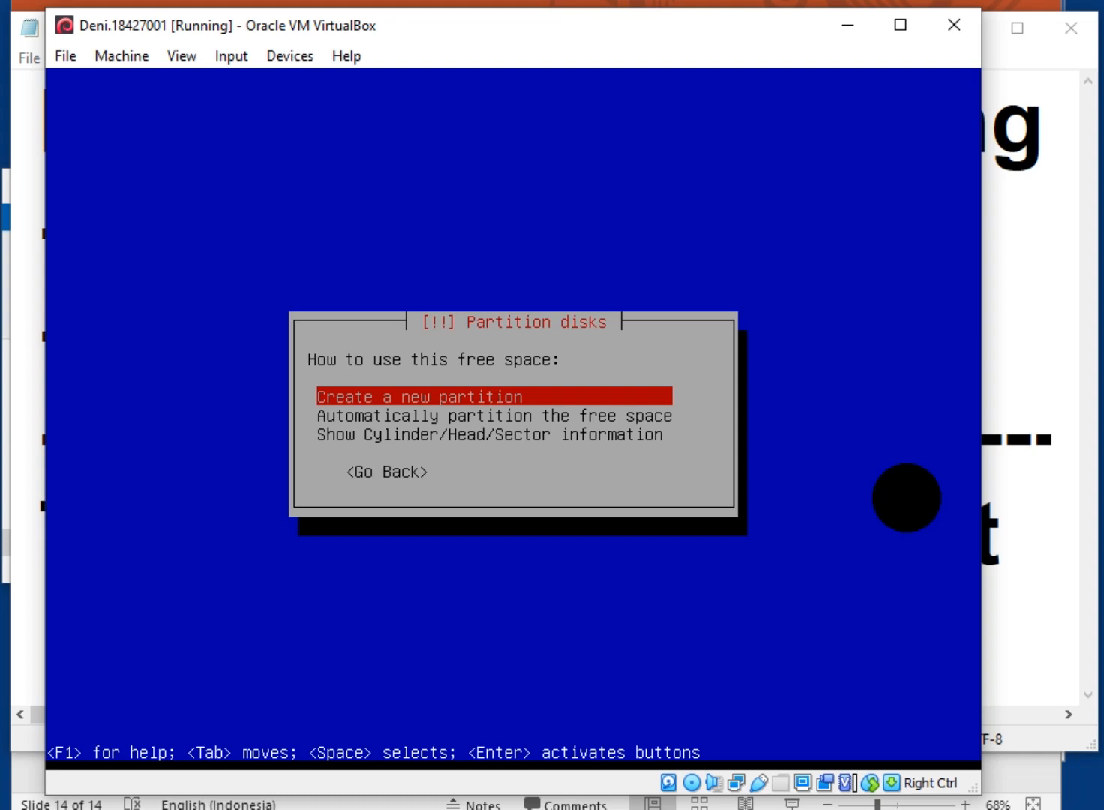
Create a 512mb primary partition used as swap area
key(Return)
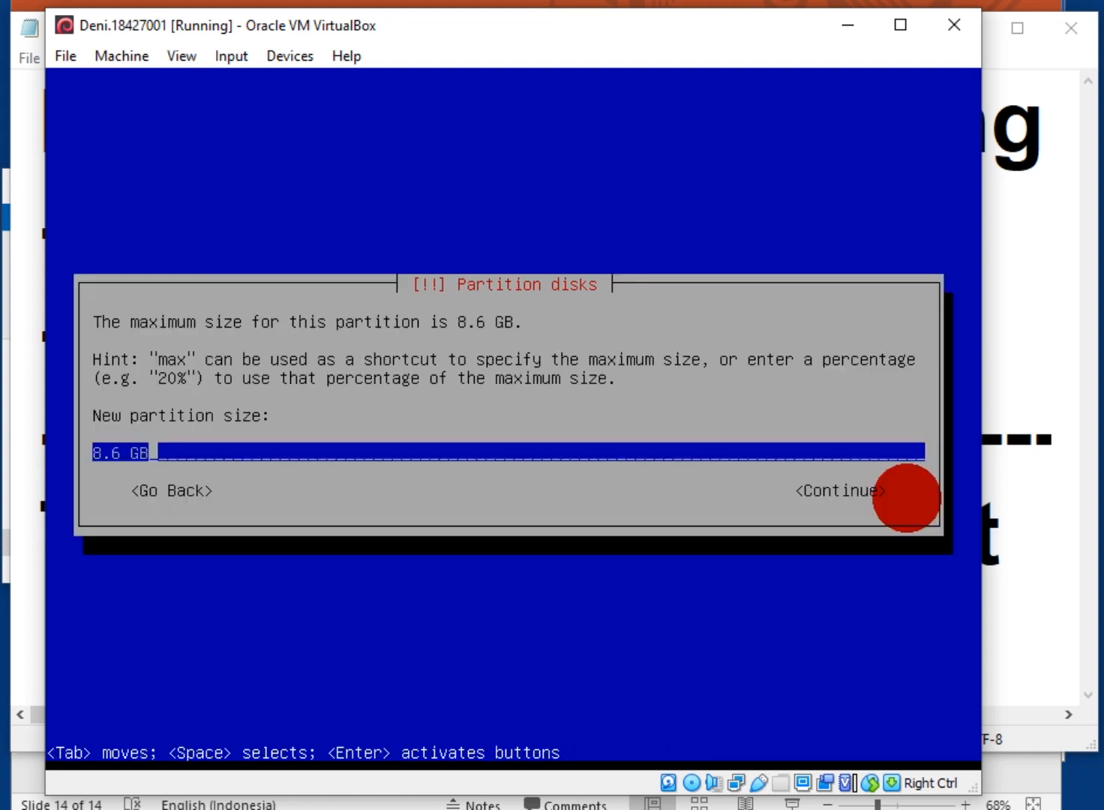
key(BackSpace)
key(BackSpace)
key(BackSpace)
key(BackSpace)
key(BackSpace)
key(BackSpace)
text(512mb)
key(Return)
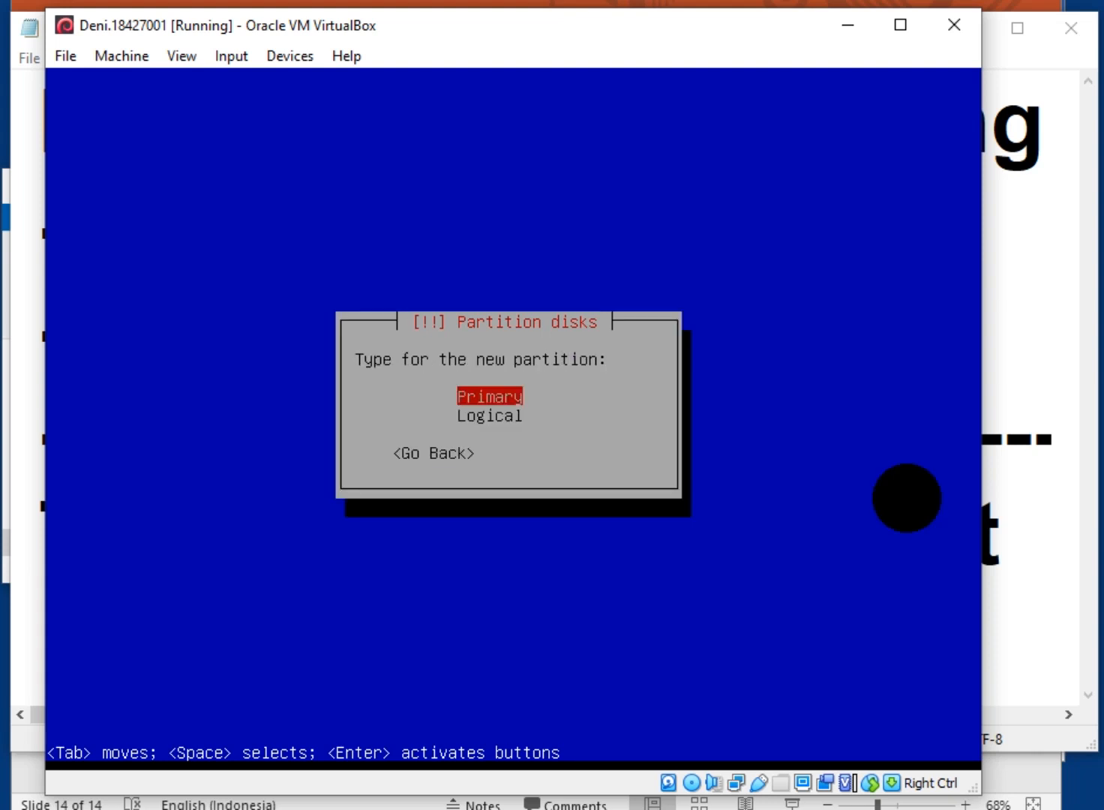
key(Return)
key(Return)
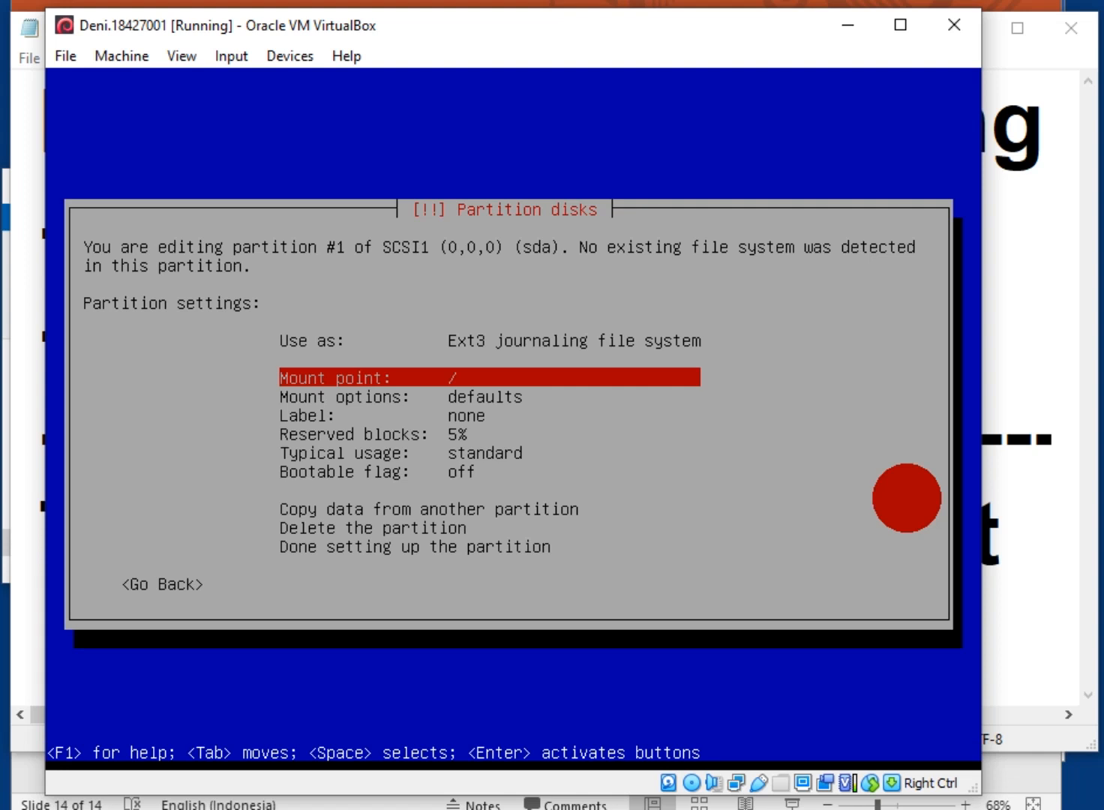
key(Up)
key(Return)
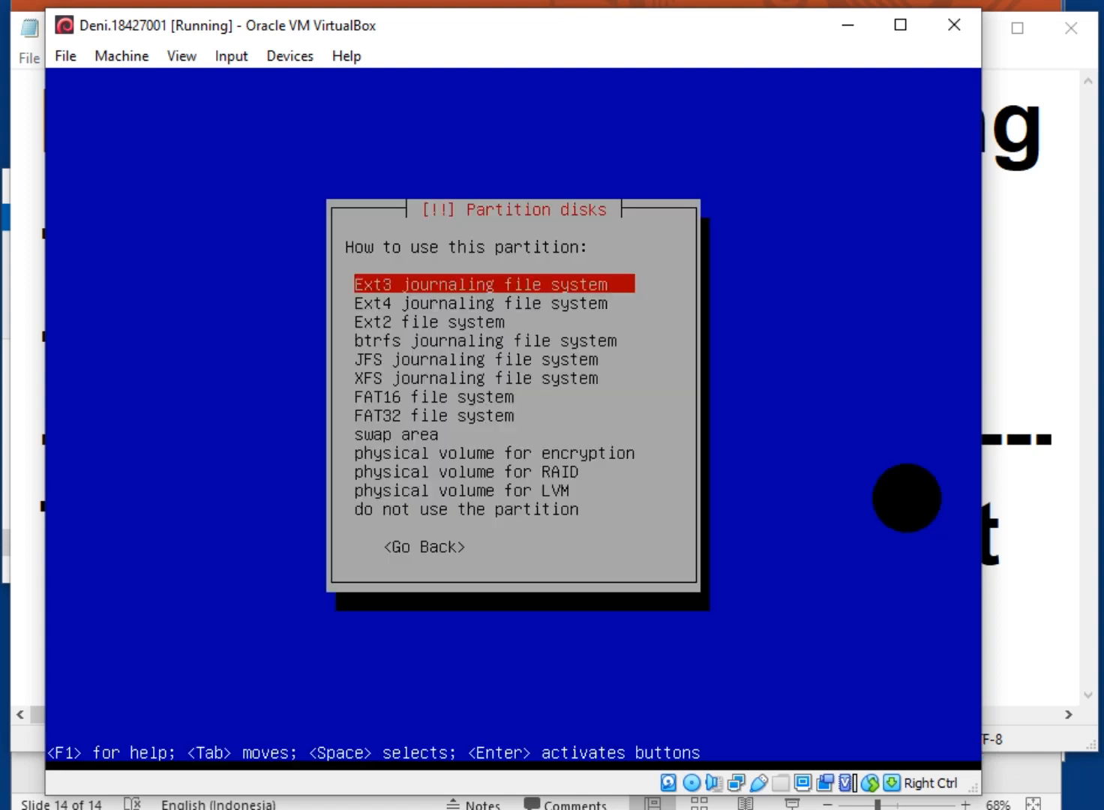
key(Down)
key(Down)
key(Down)
key(Down)
key(Down)
key(Down)
key(Down)
key(Down)
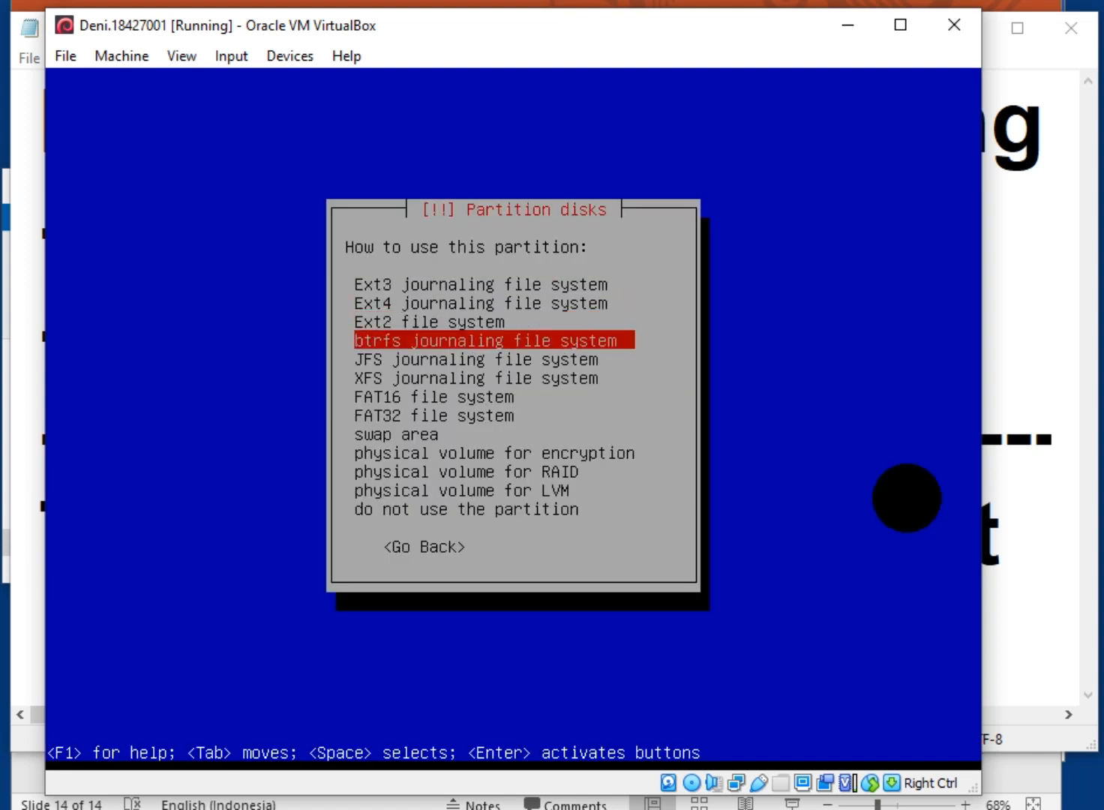
key(Return)
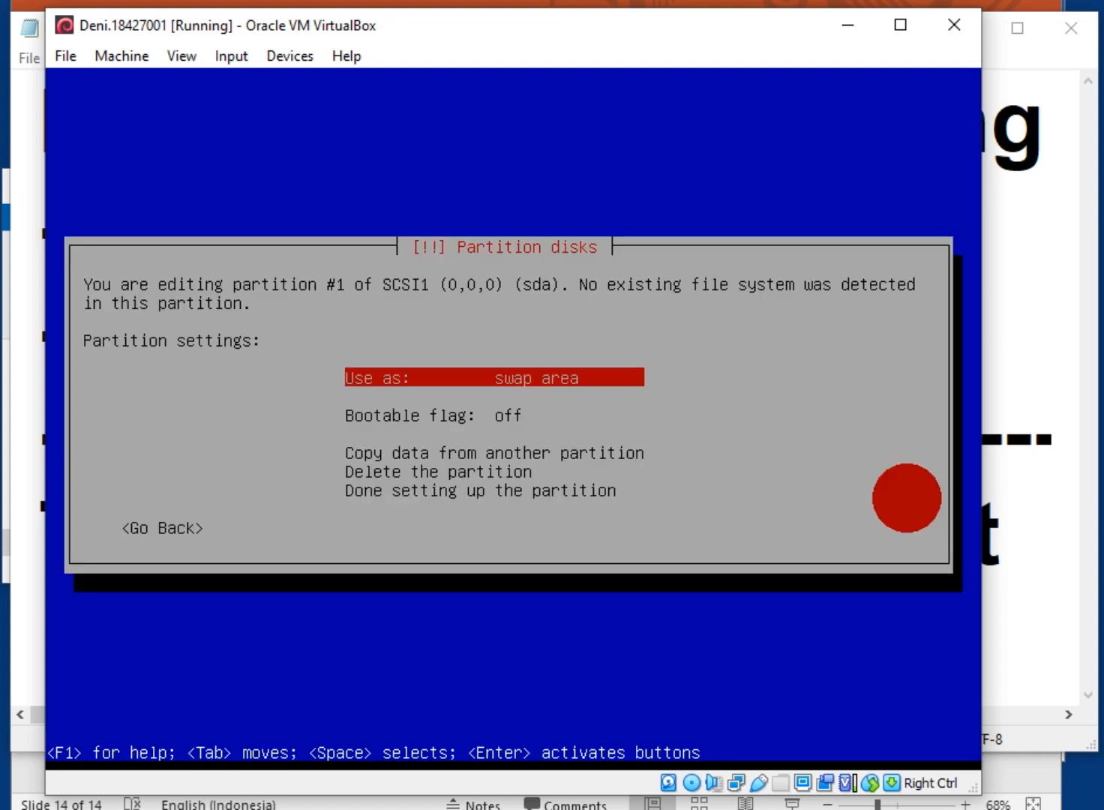
key(Down)
key(Down)
key(Down)
key(Down)
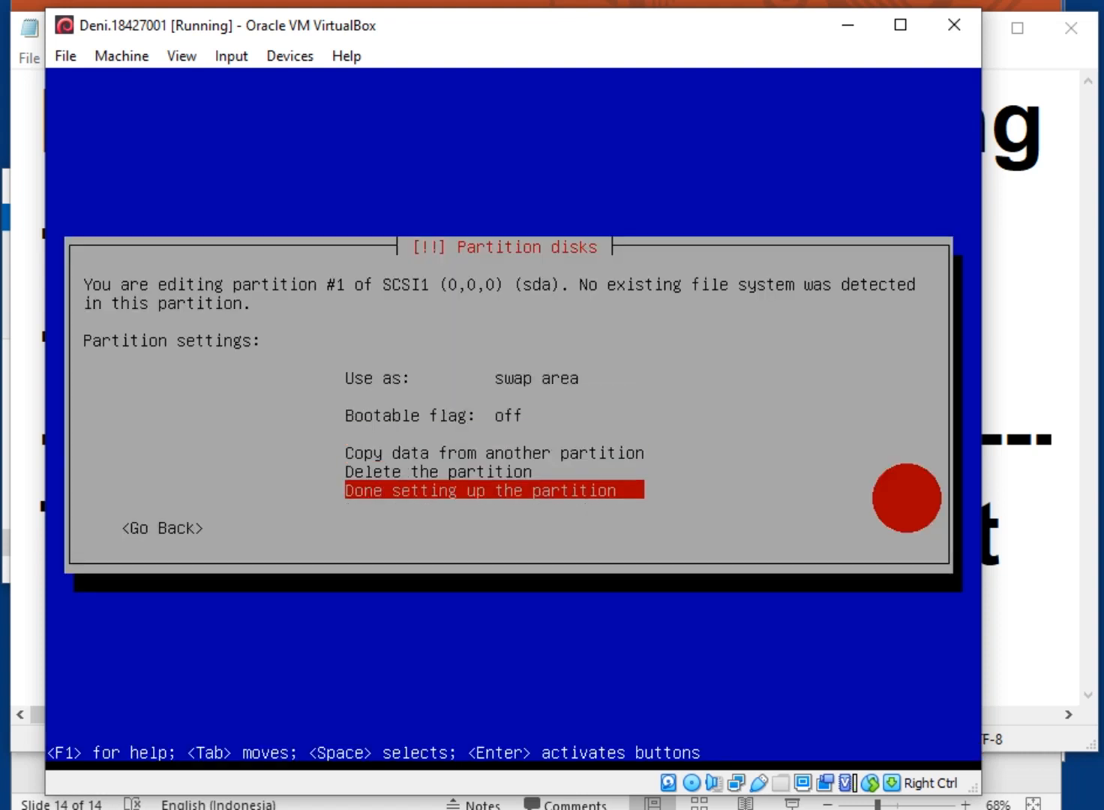
key(Return)
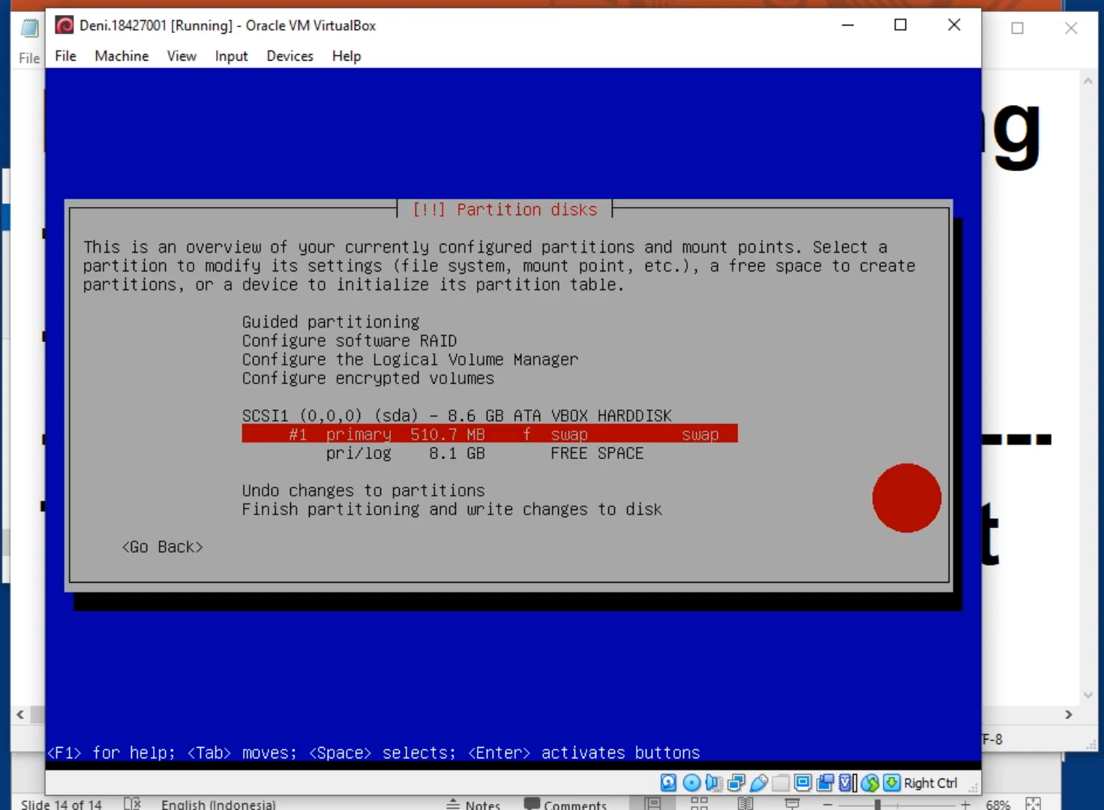
Create a new logical partition using the full remaining 8.1 GB of free space
key(Down)
key(Down)
key(Up)
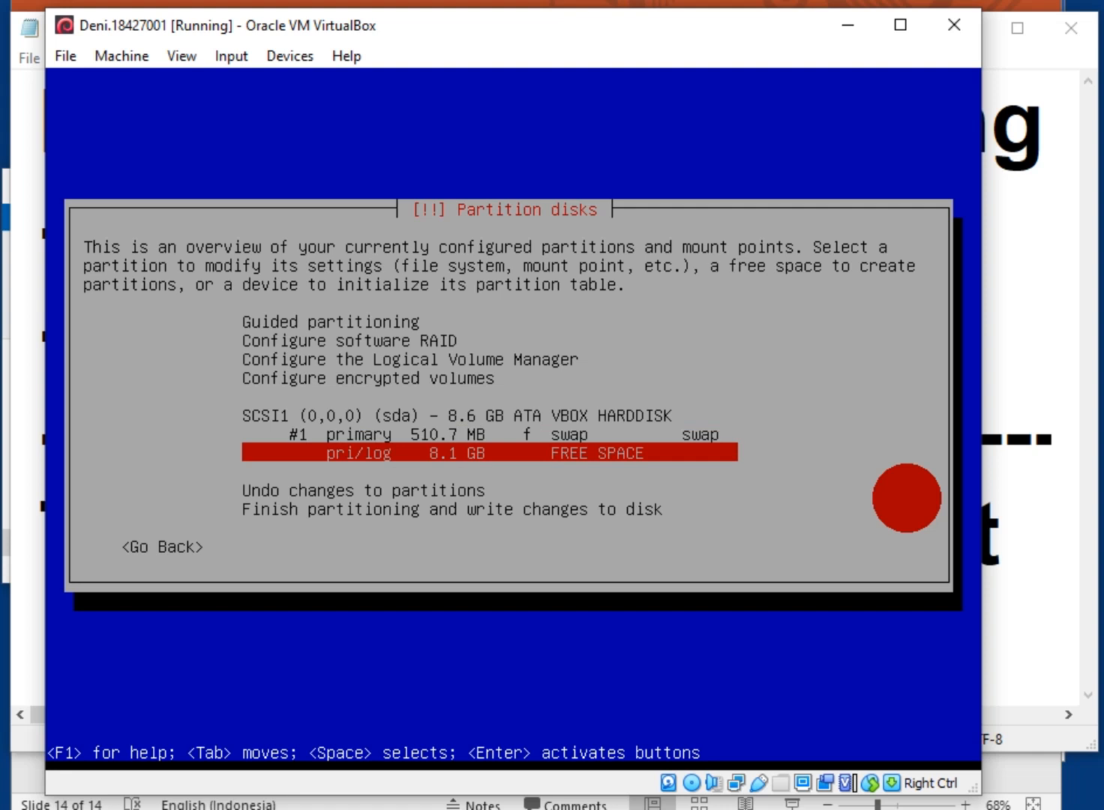
key(Up)
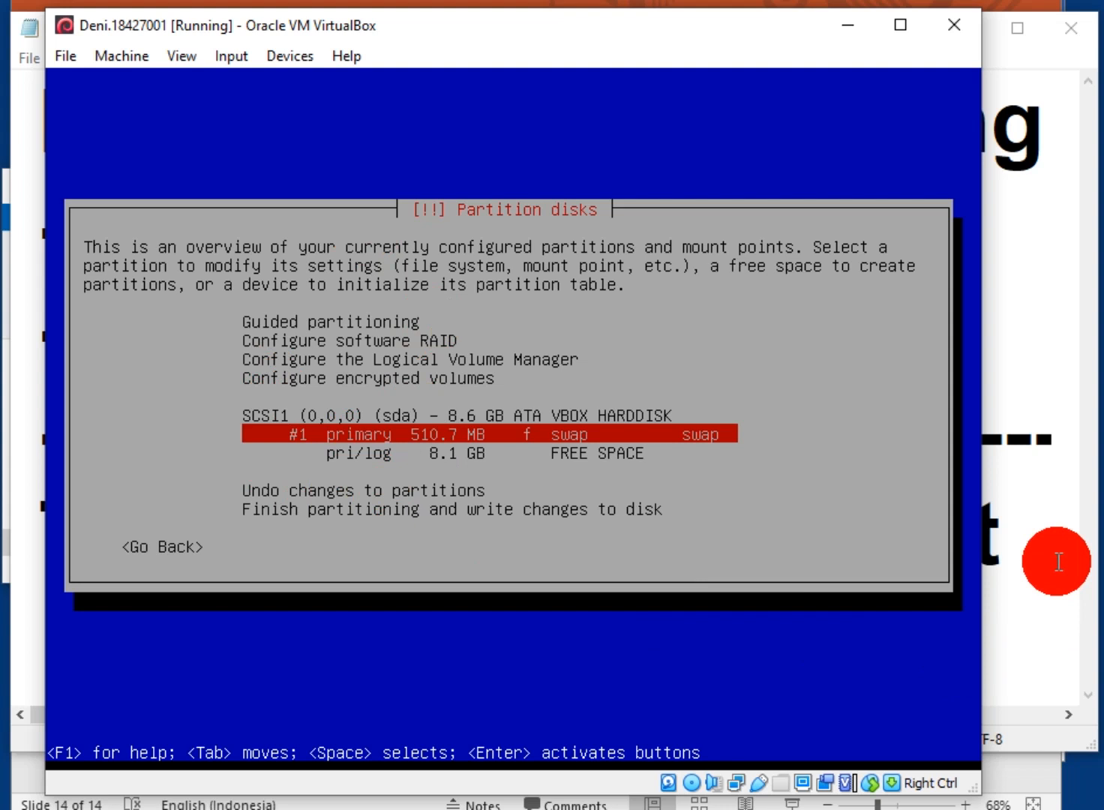
key(Down)
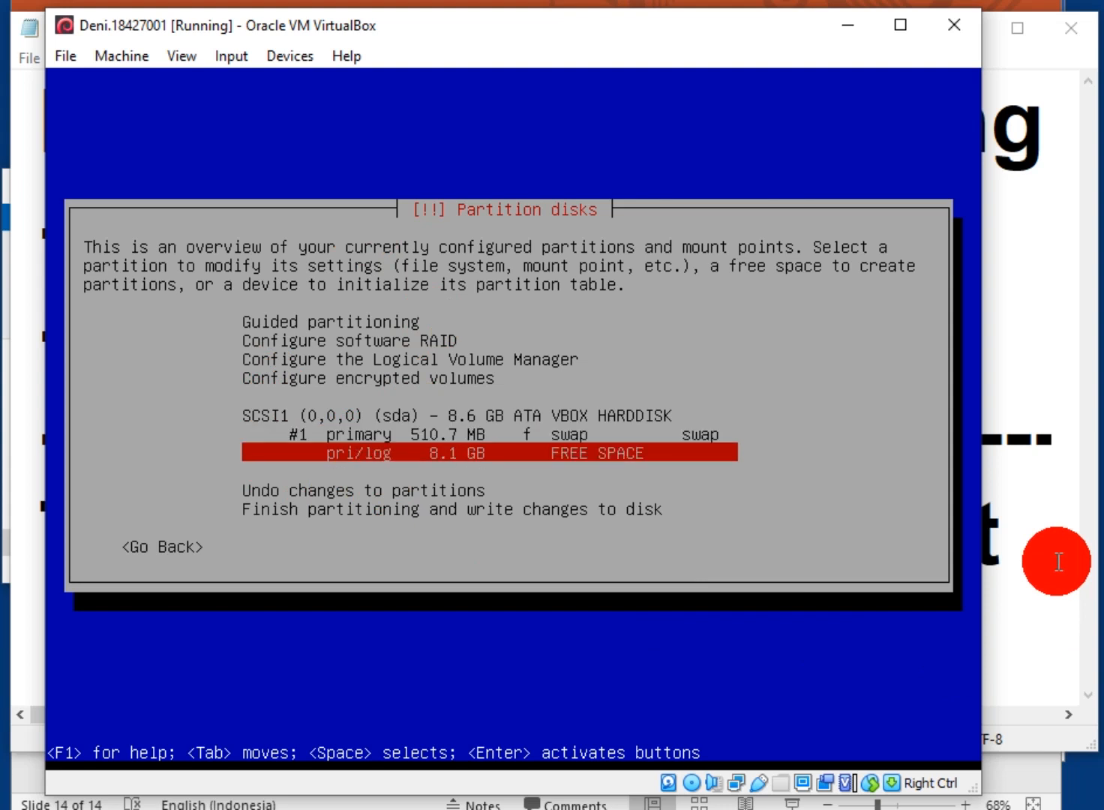
key(Return)
key(Return)
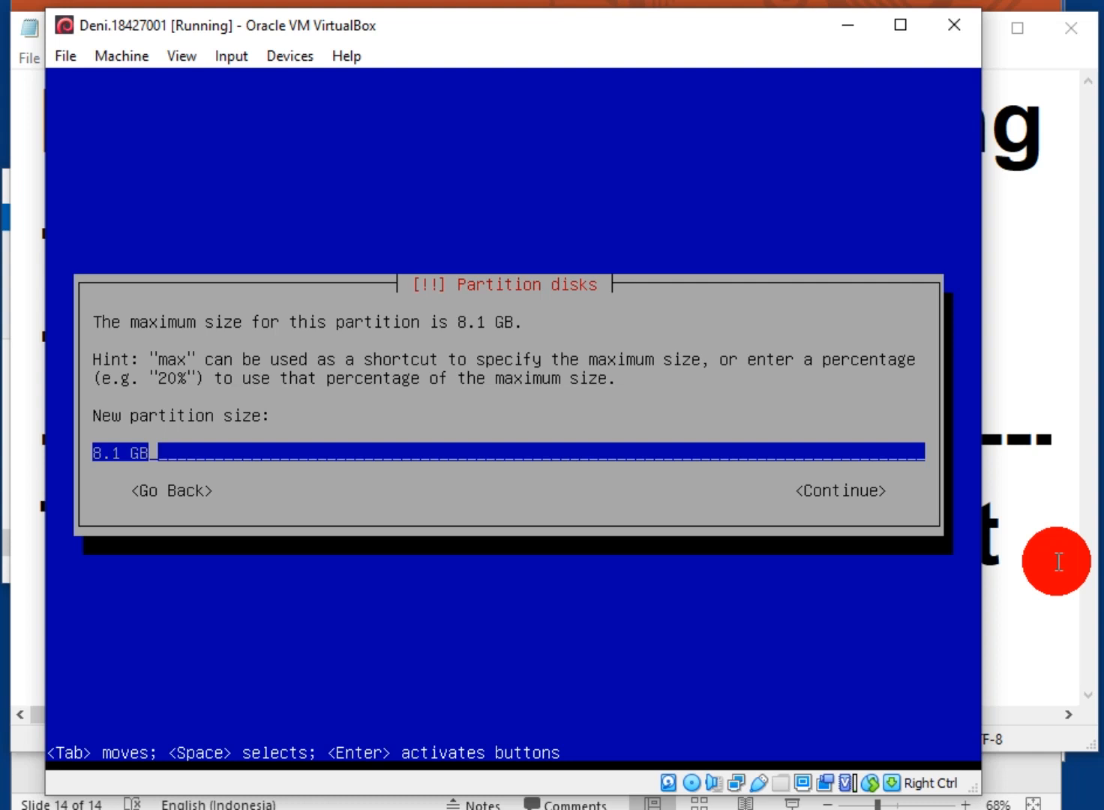
key(Return)
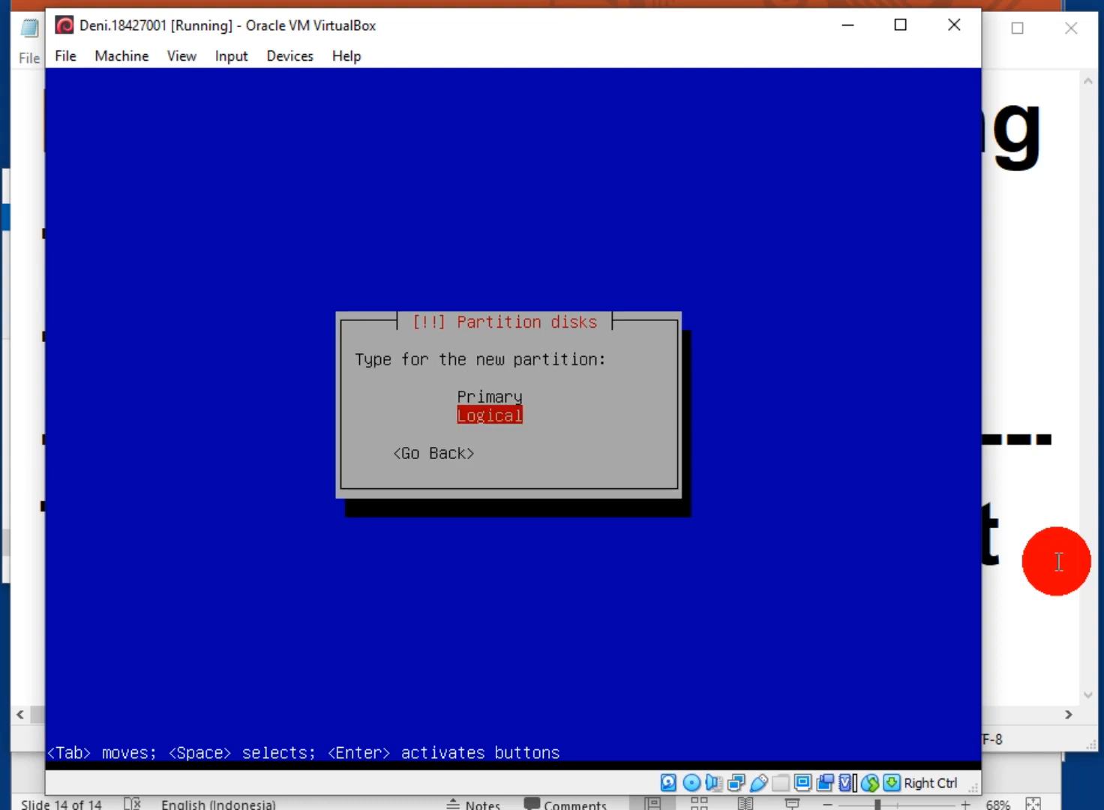
key(Return)
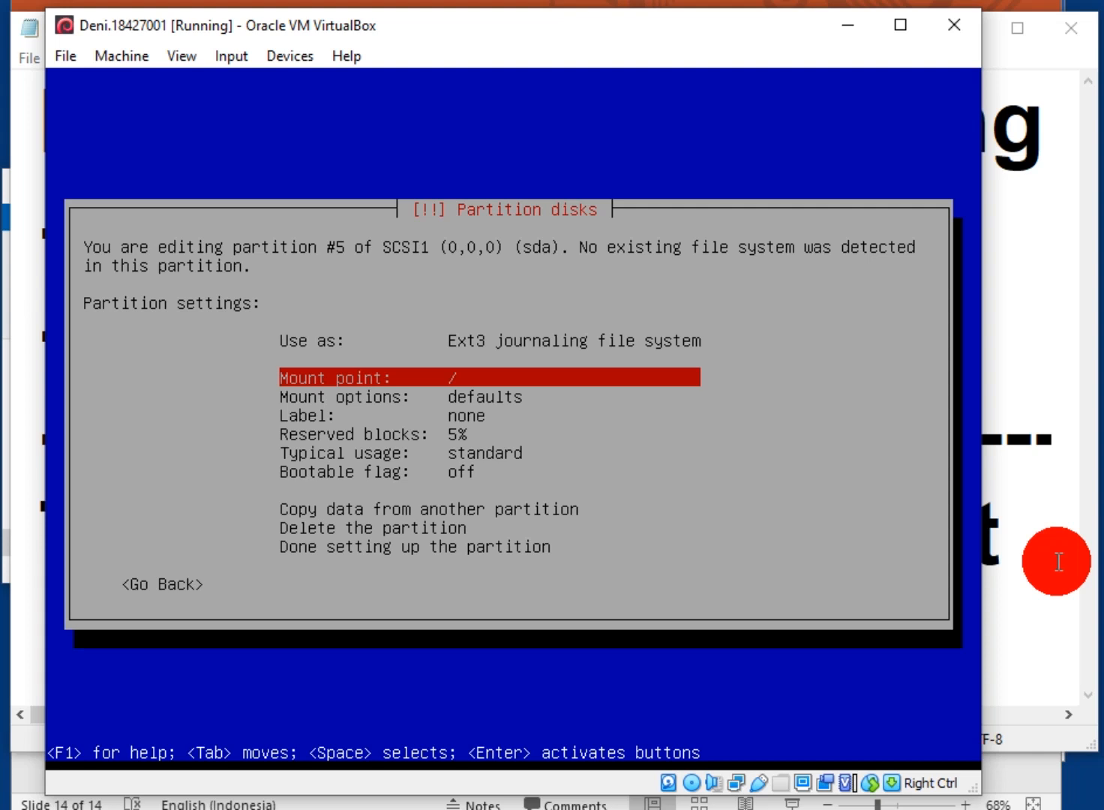
Move through the new partition's settings to the Bootable flag
key(Down)
key(Down)
key(Down)
key(Down)
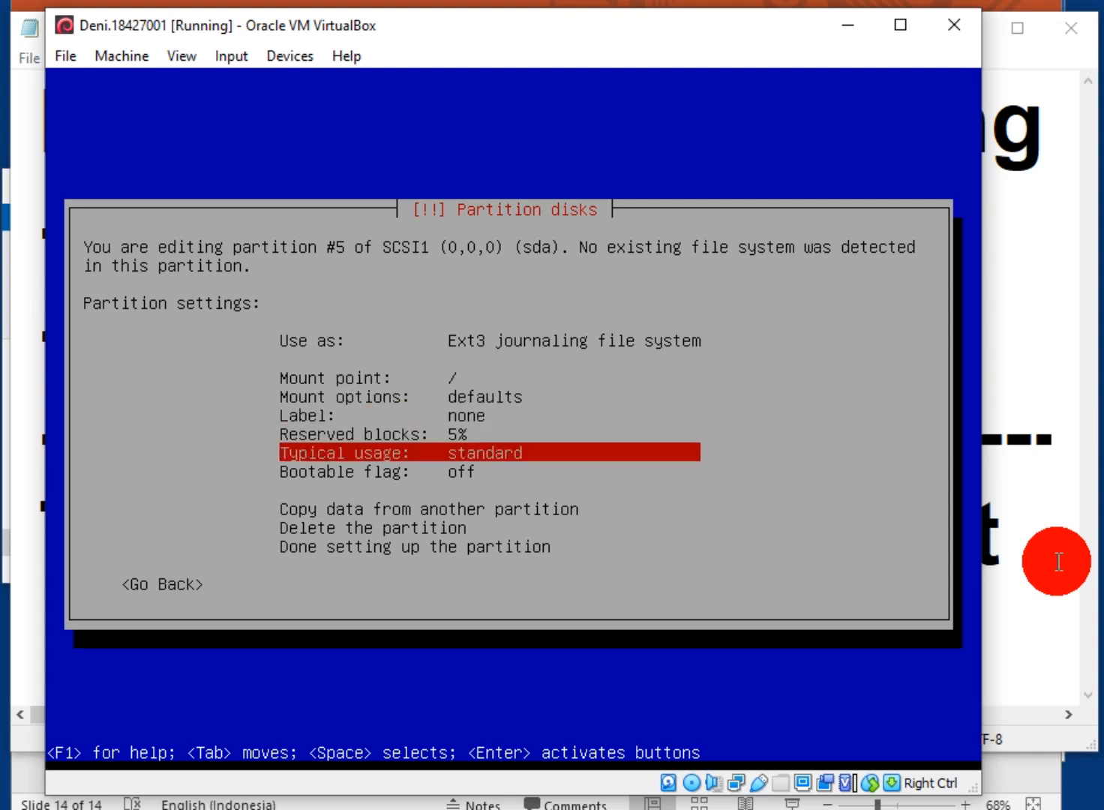
key(Down)
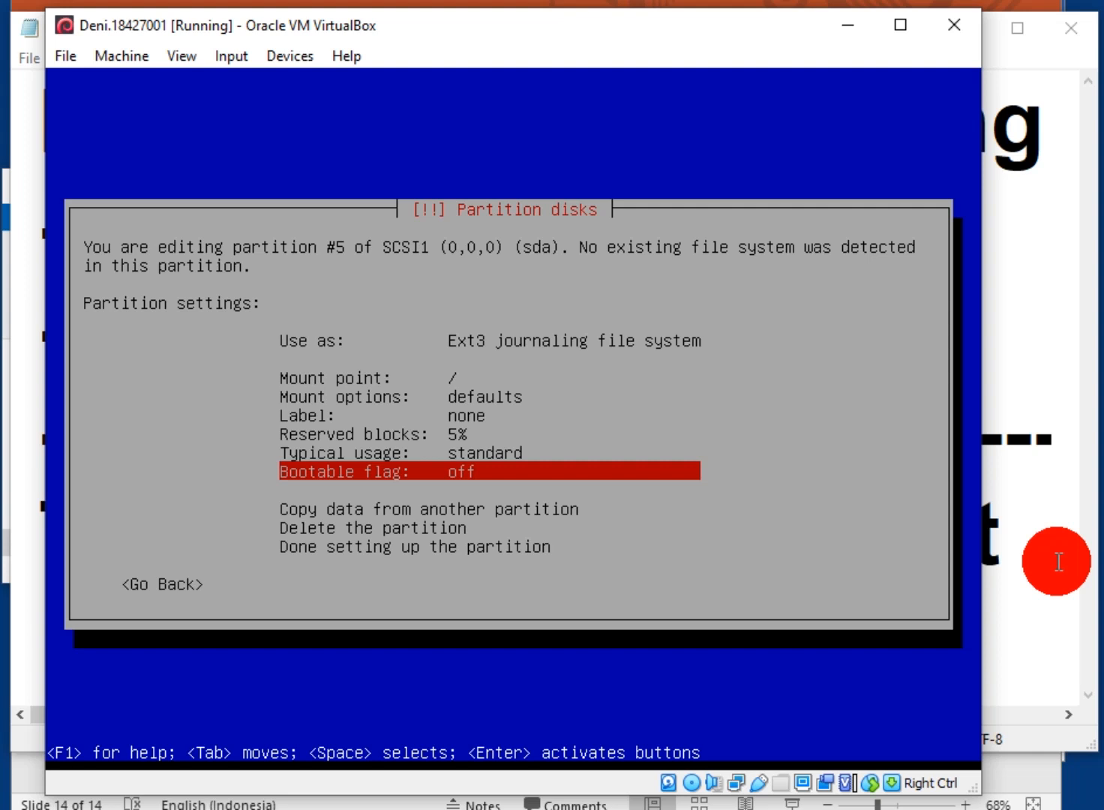
key(Up)
key(Down)
key(Up)
key(Down)
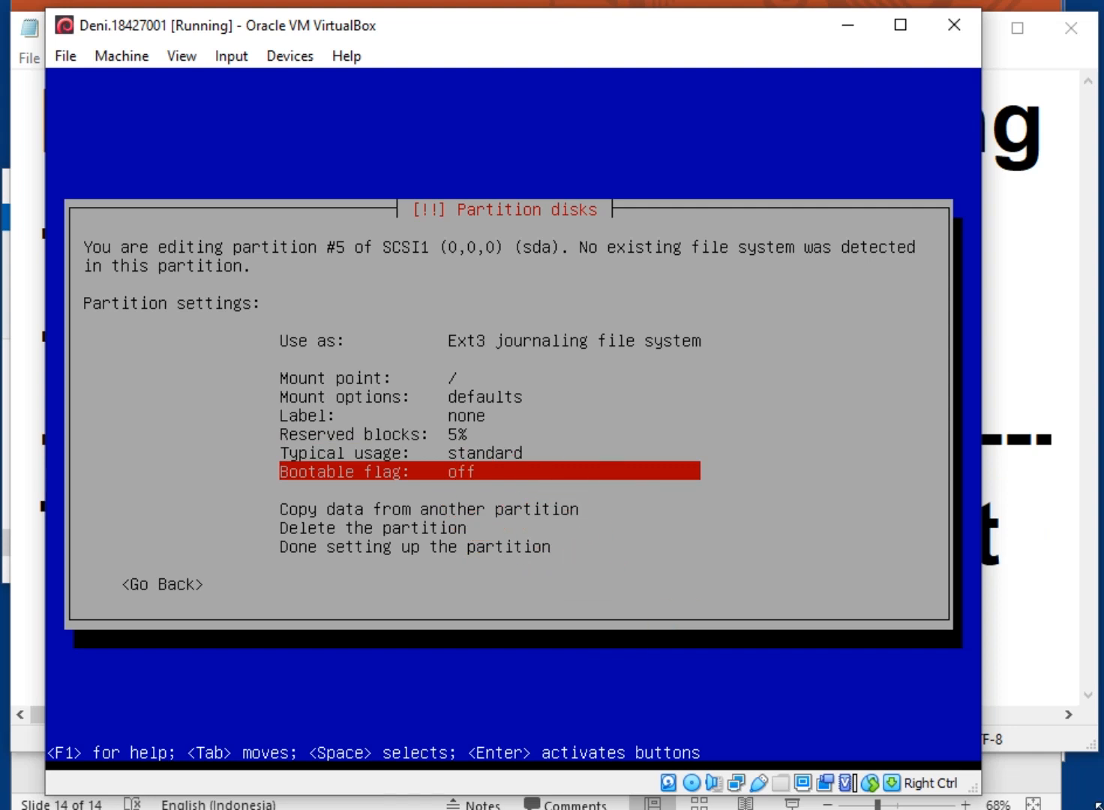
Turn on the bootable flag for partition #5 and finish its setup
key(Return)
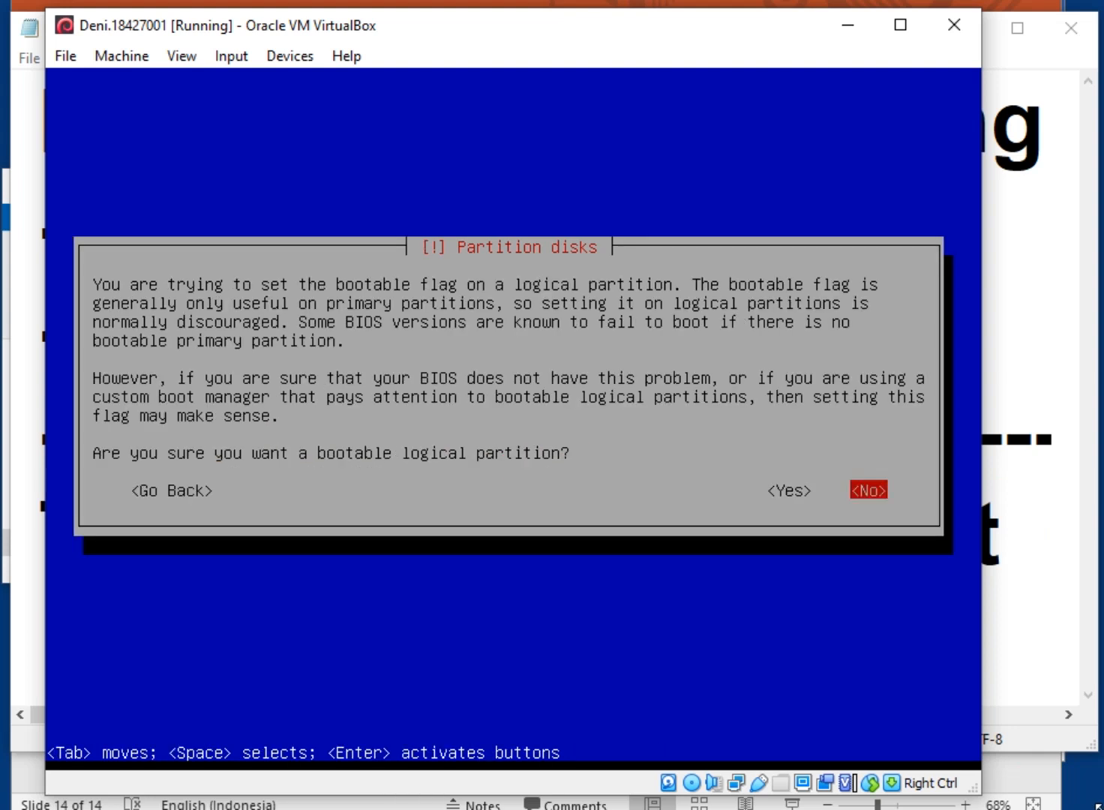
key(Left)
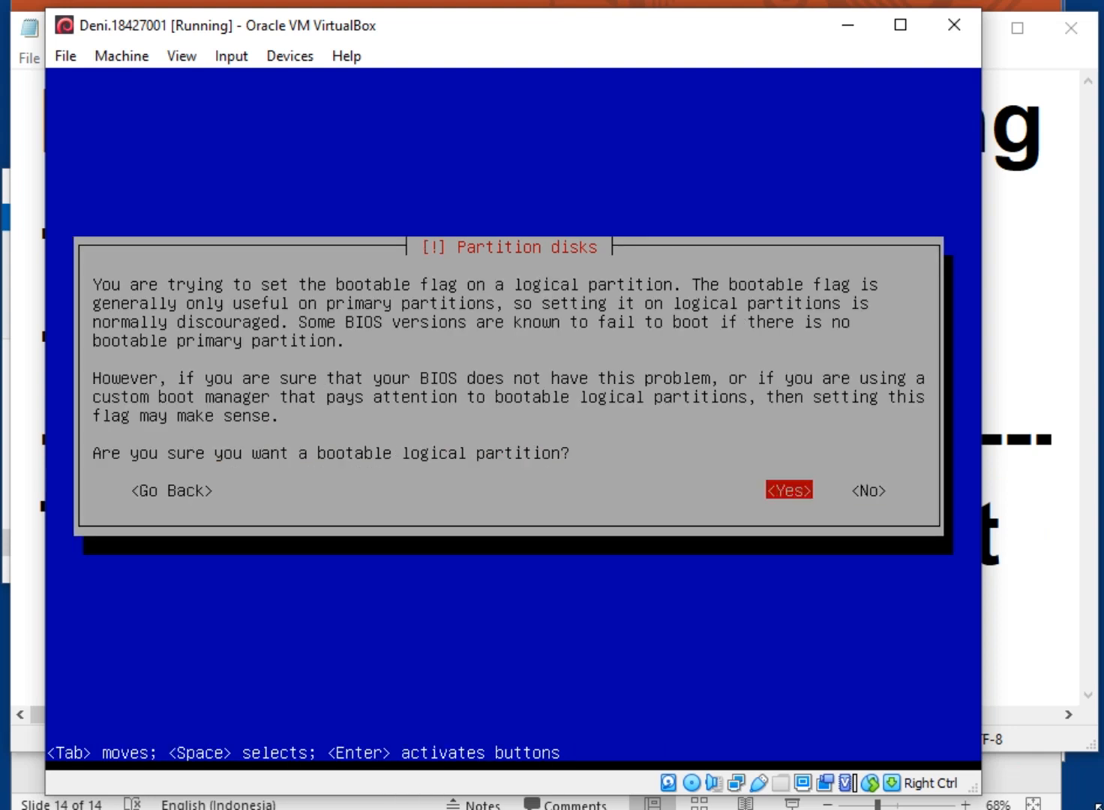
key(Return)
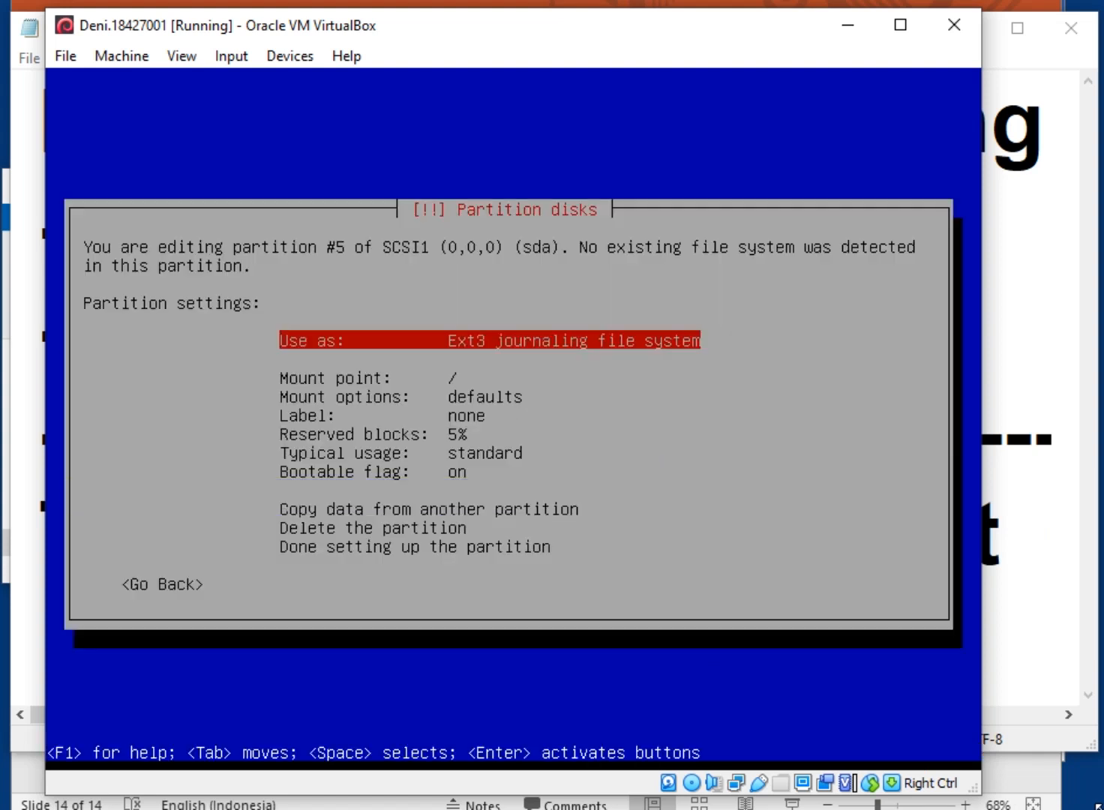
key(Down)
key(Down)
key(Down)
key(Down)
key(Down)
key(Down)
key(Down)
key(Down)
key(Up)
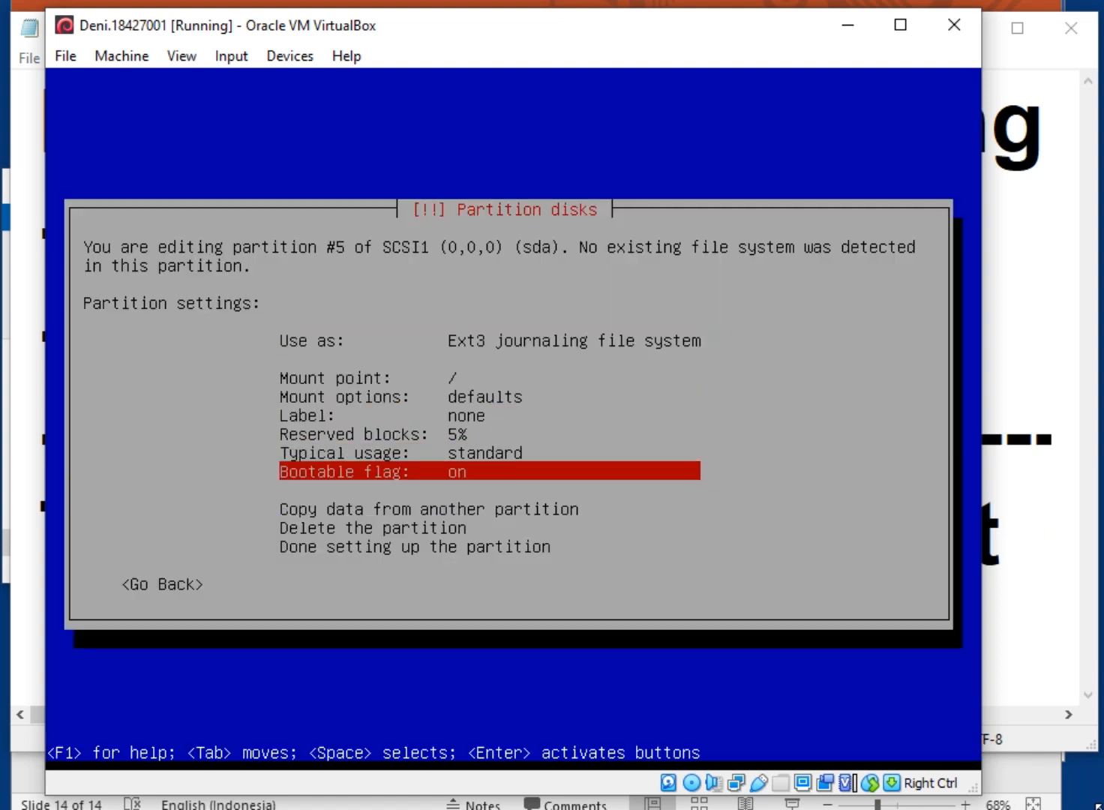
key(Down)
key(Up)
key(Up)
key(Up)
key(Up)
key(Up)
key(Up)
key(Up)
key(Down)
key(Down)
key(Down)
key(Down)
key(Down)
key(Down)
key(Down)
key(Down)
key(Down)
key(Down)
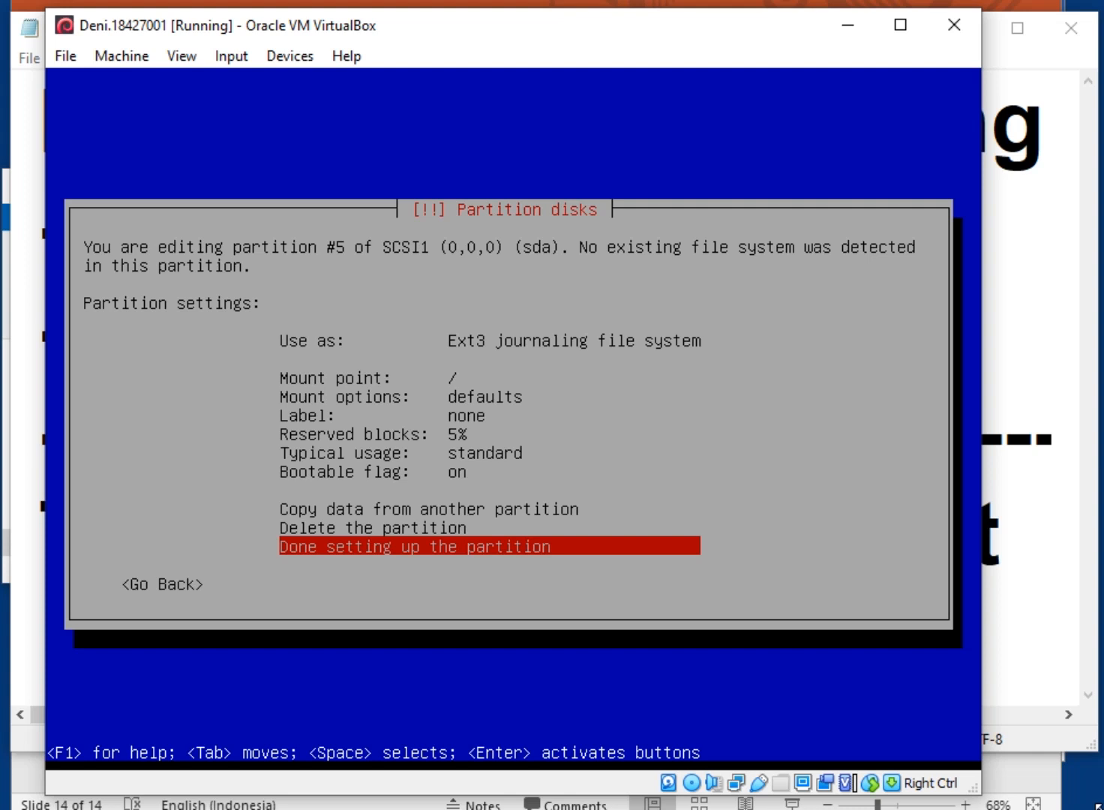
key(Return)
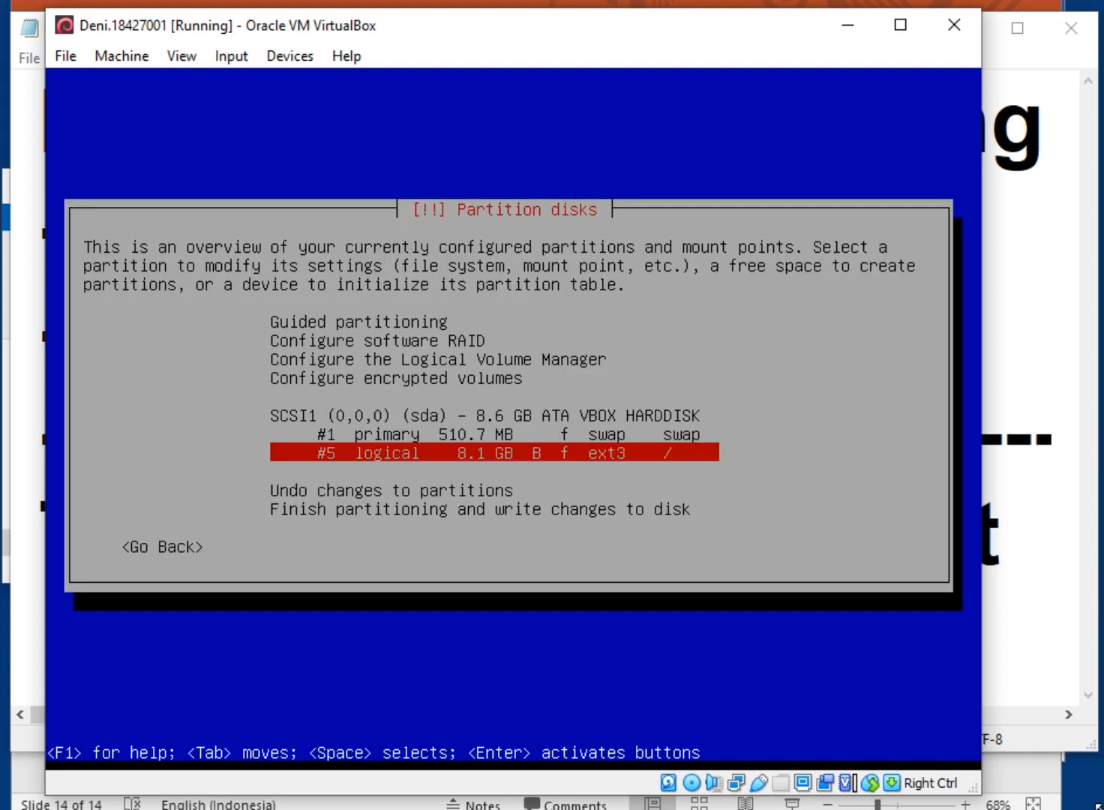
Finish partitioning and move focus to Yes for writing the changes to disk
key(Down)
key(Down)
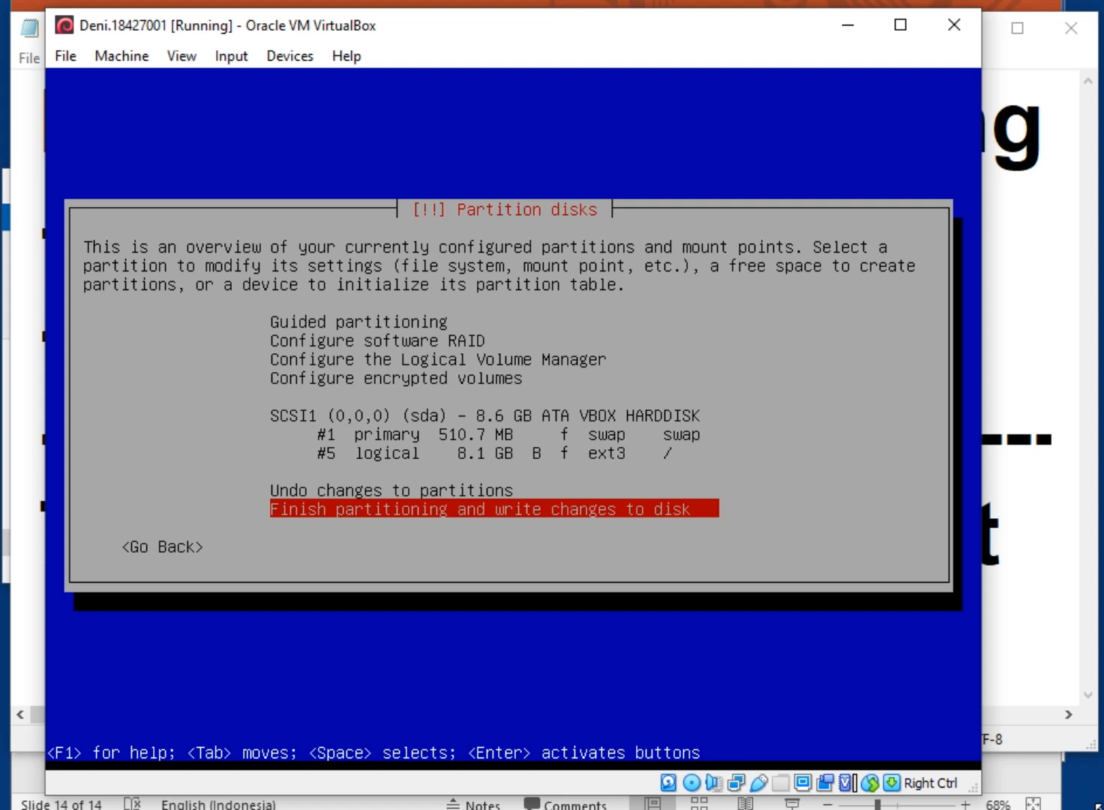
key(Return)
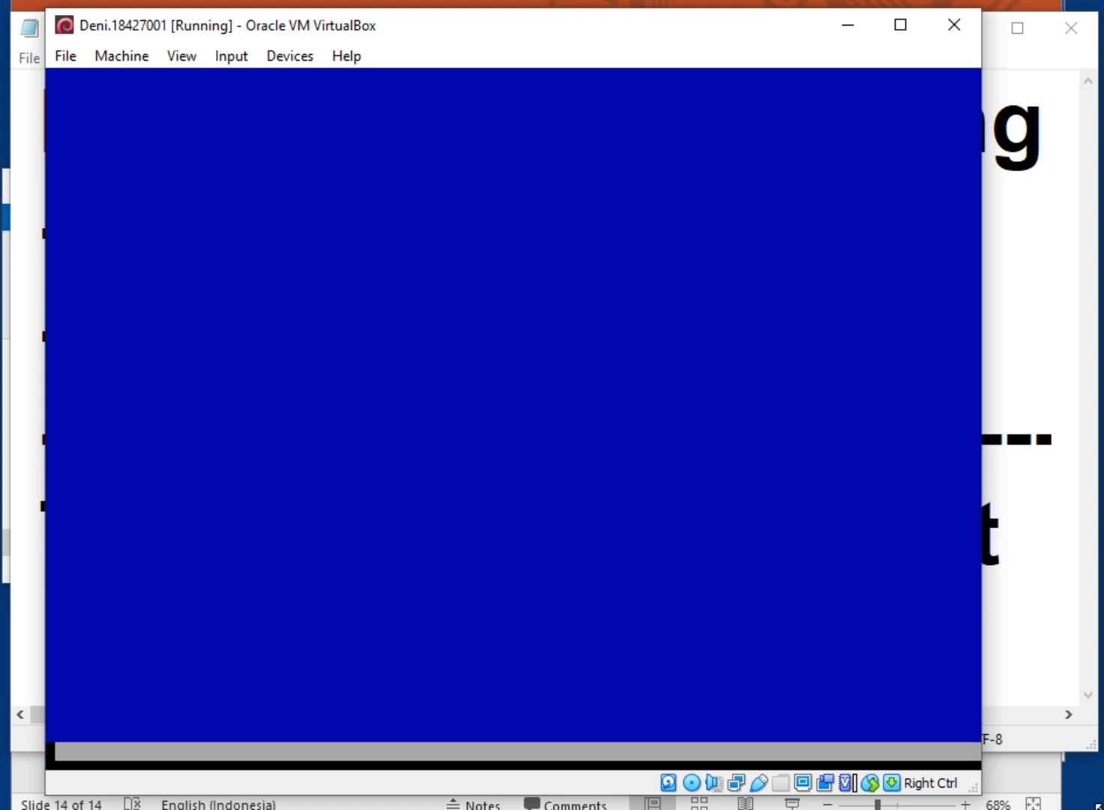
key(Tab)
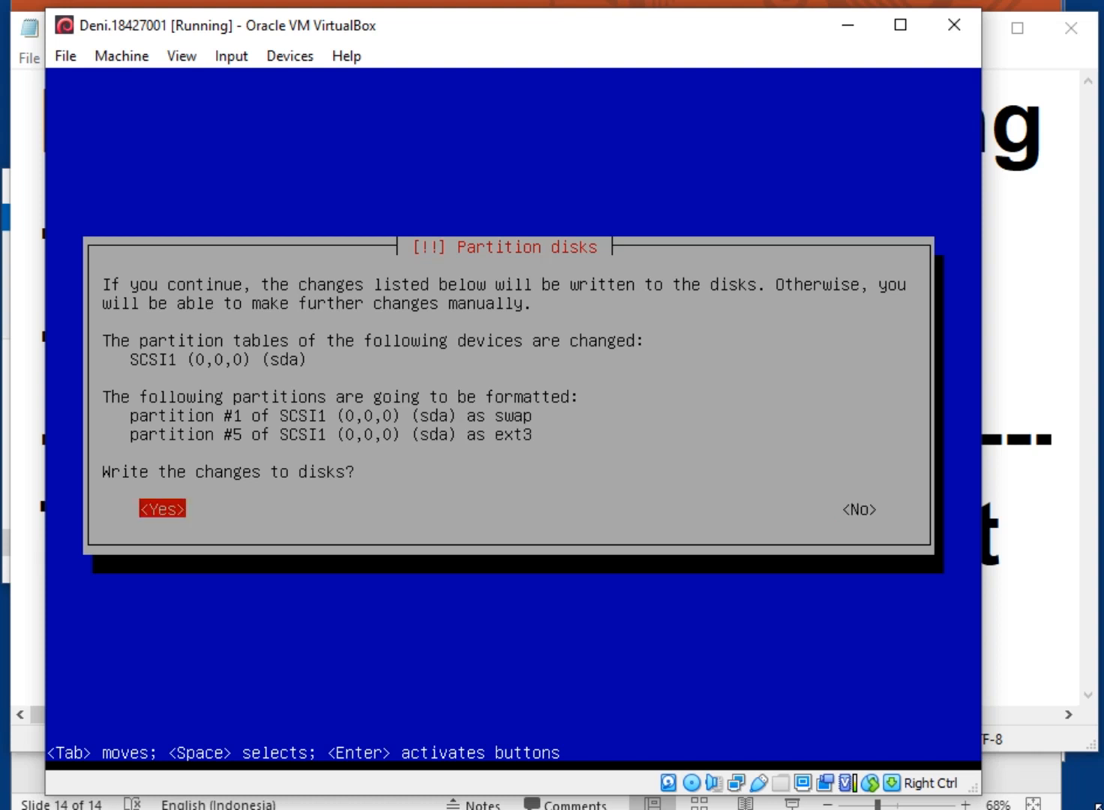
Confirm writing the partition changes to disk and let the base system install
key(Return)
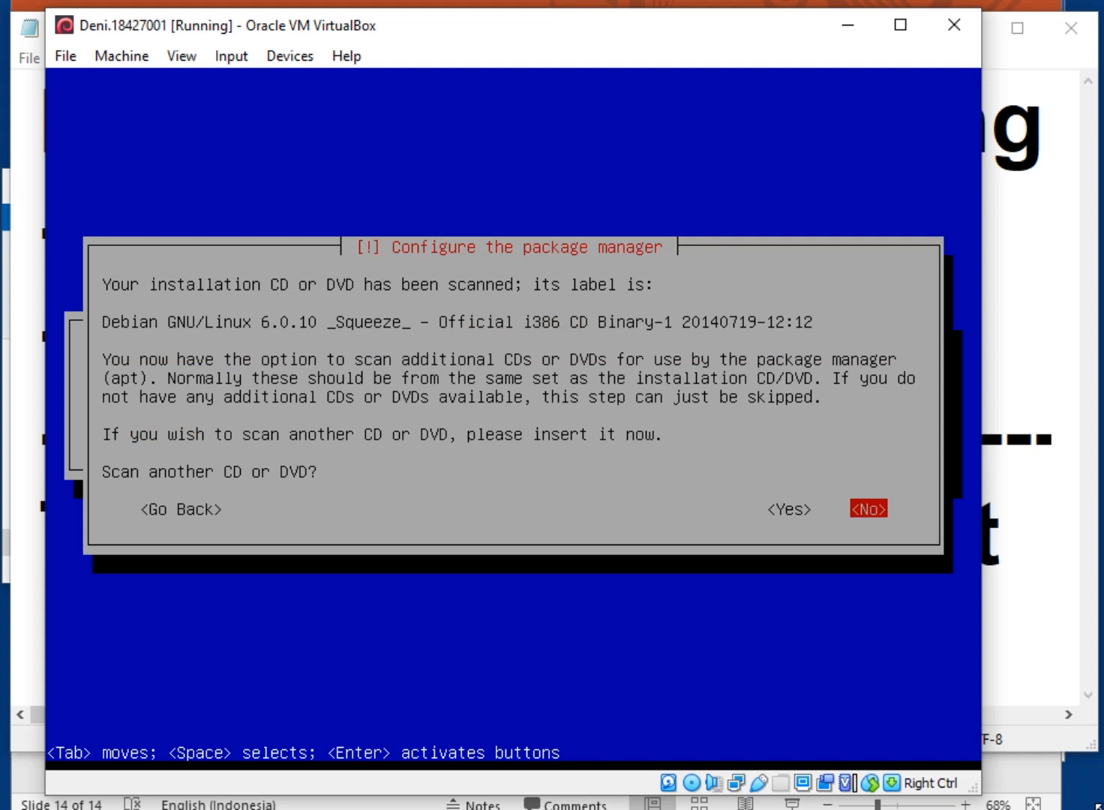
Decline another CD scan and a network mirror, accept the security repository warning, and decline popularity-contest
key(Return)
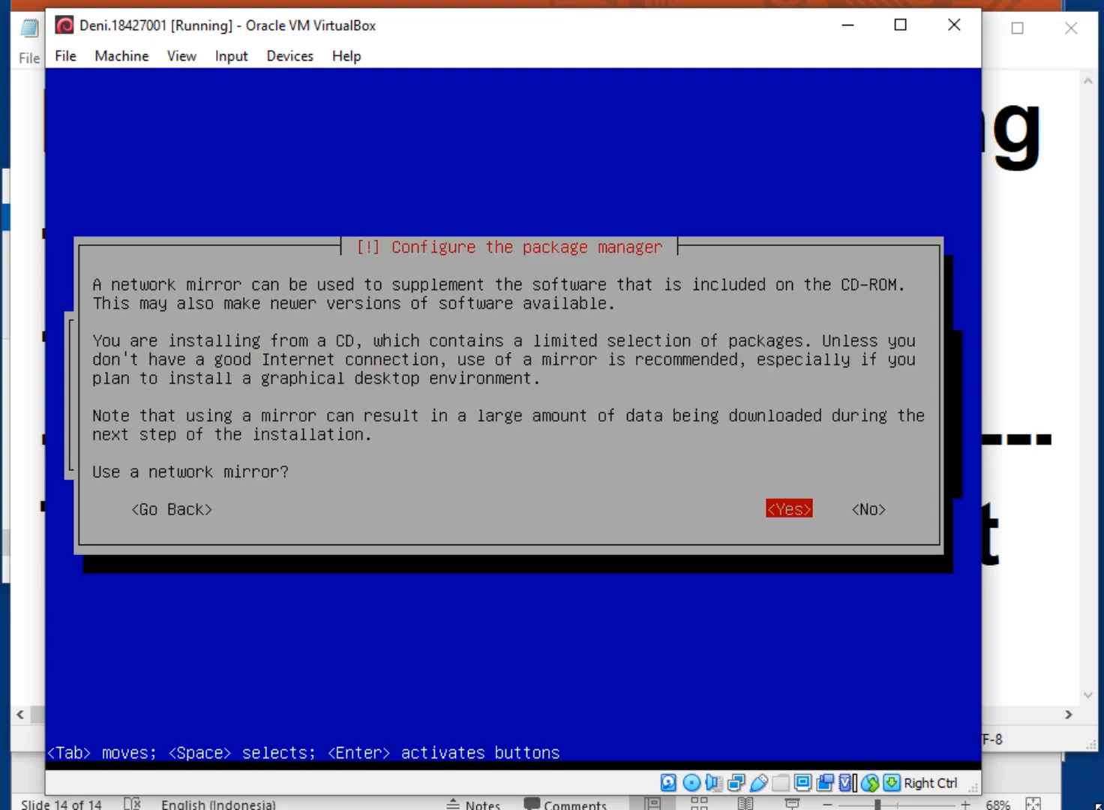
key(Right)
key(Return)
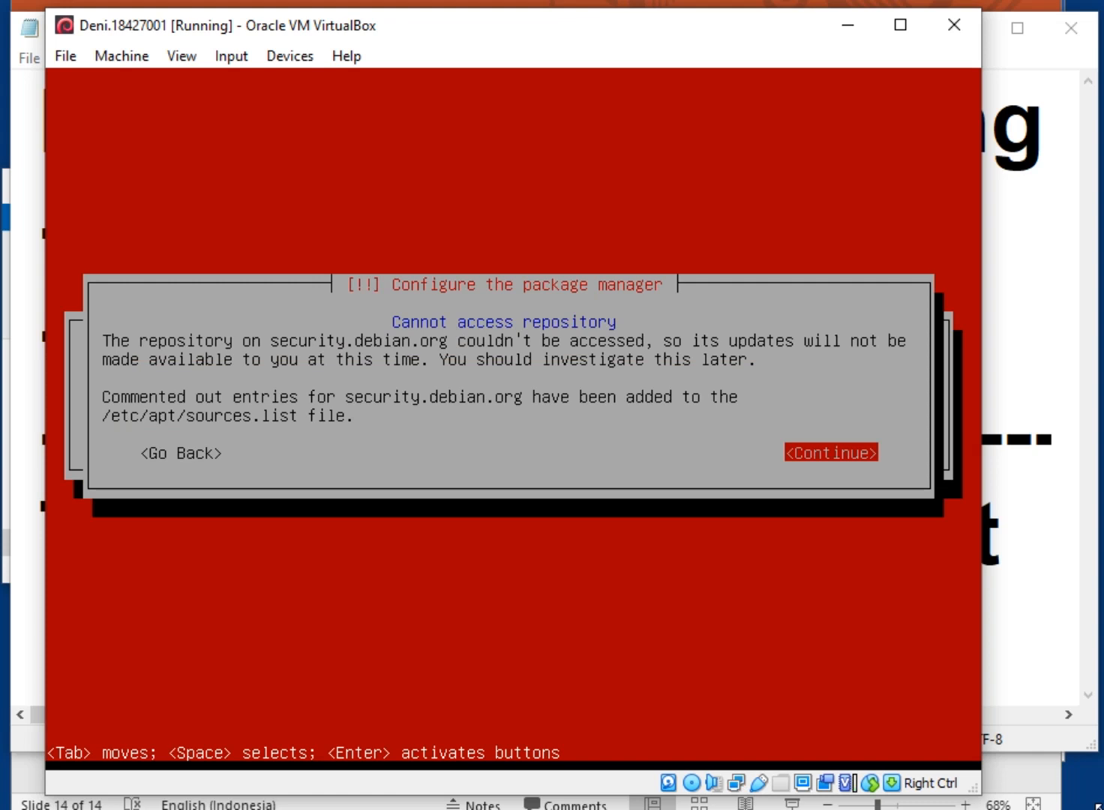
key(Return)
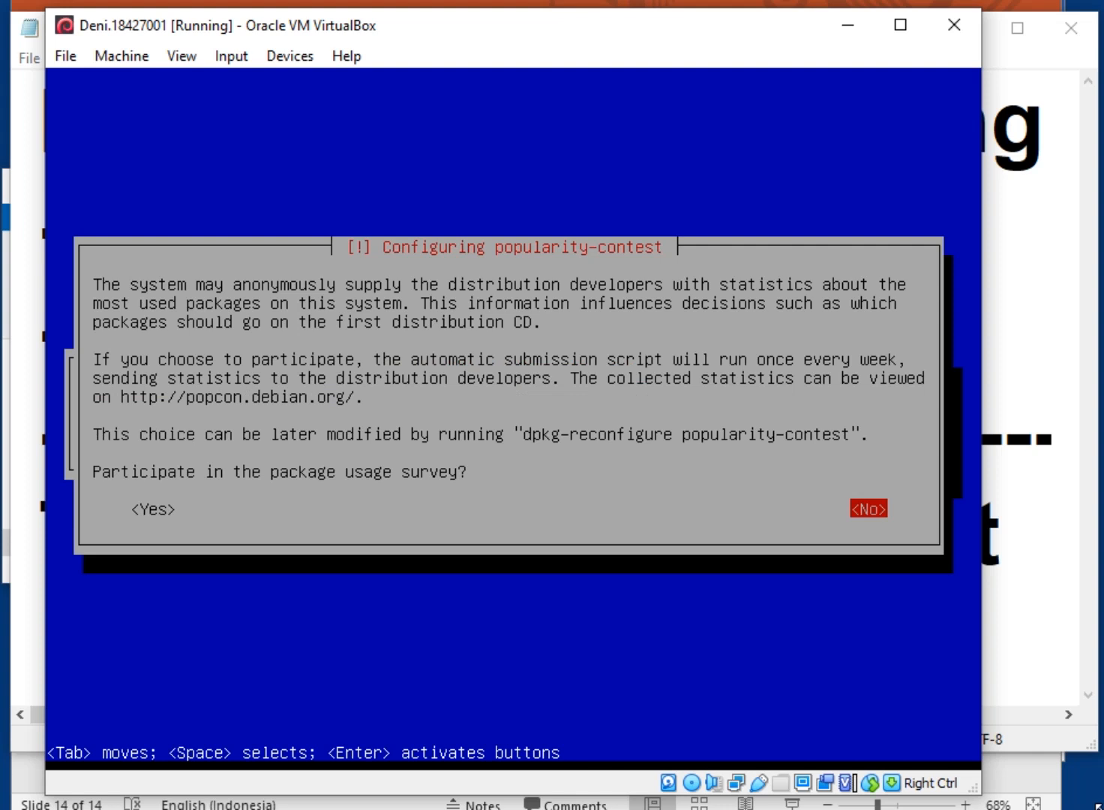
key(Return)
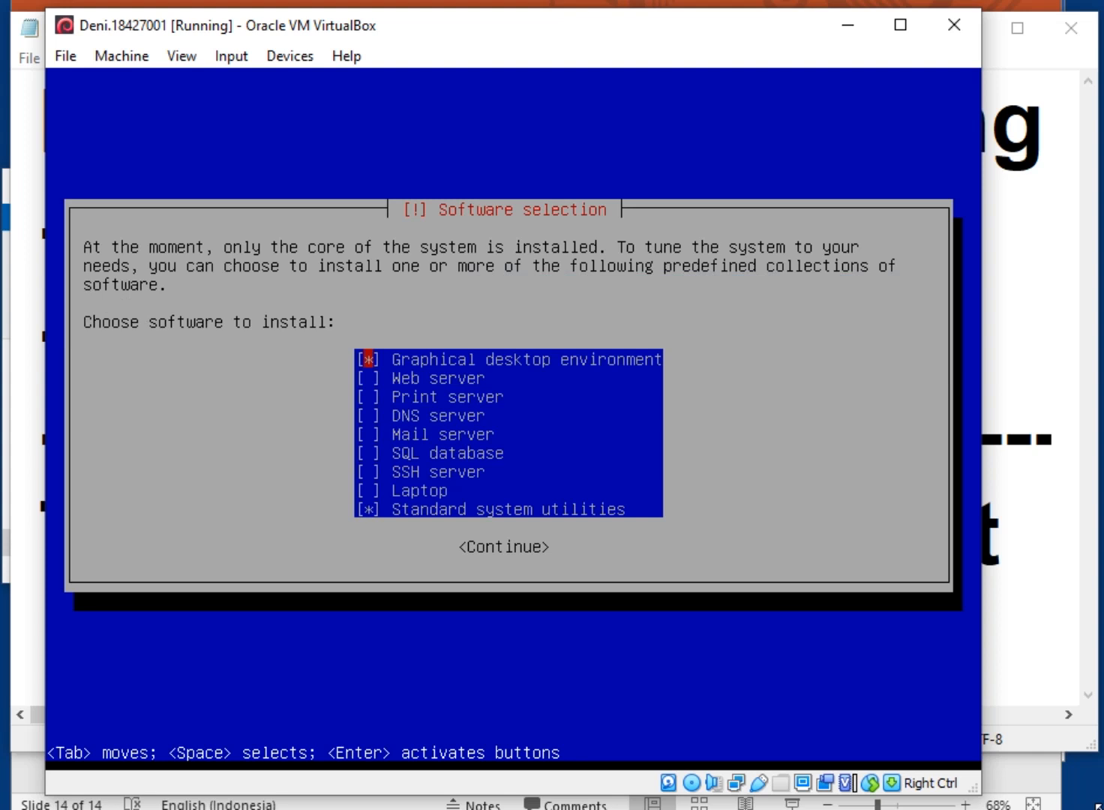
Install only SSH server and Standard system utilities, leaving Graphical desktop environment unchecked
key(Down)
key(Down)
key(Down)
key(Down)
key(Down)
key(Down)
key(Down)
key(Up)
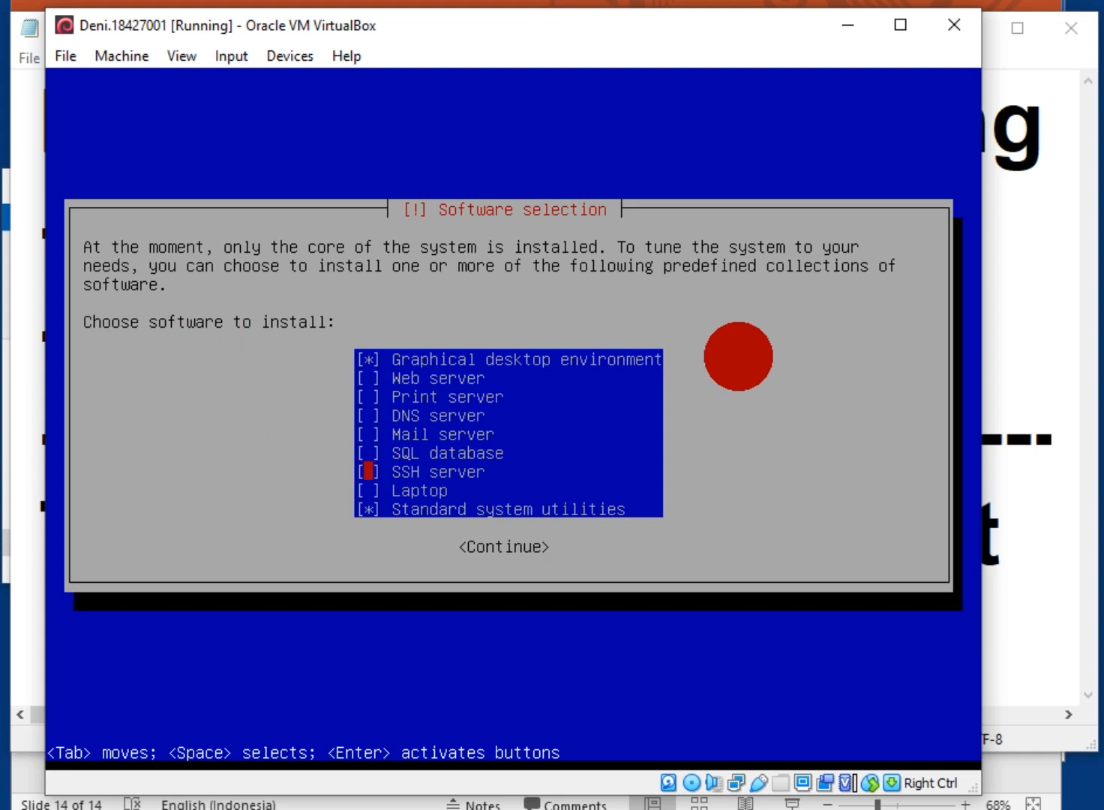
key(space)
key(Up)
key(Up)
key(Up)
key(Up)
key(Up)
key(Up)
key(space)
key(Down)
key(Up)
key(Down)
key(Down)
key(Down)
key(Down)
key(Down)
key(Down)
key(Down)
key(Down)
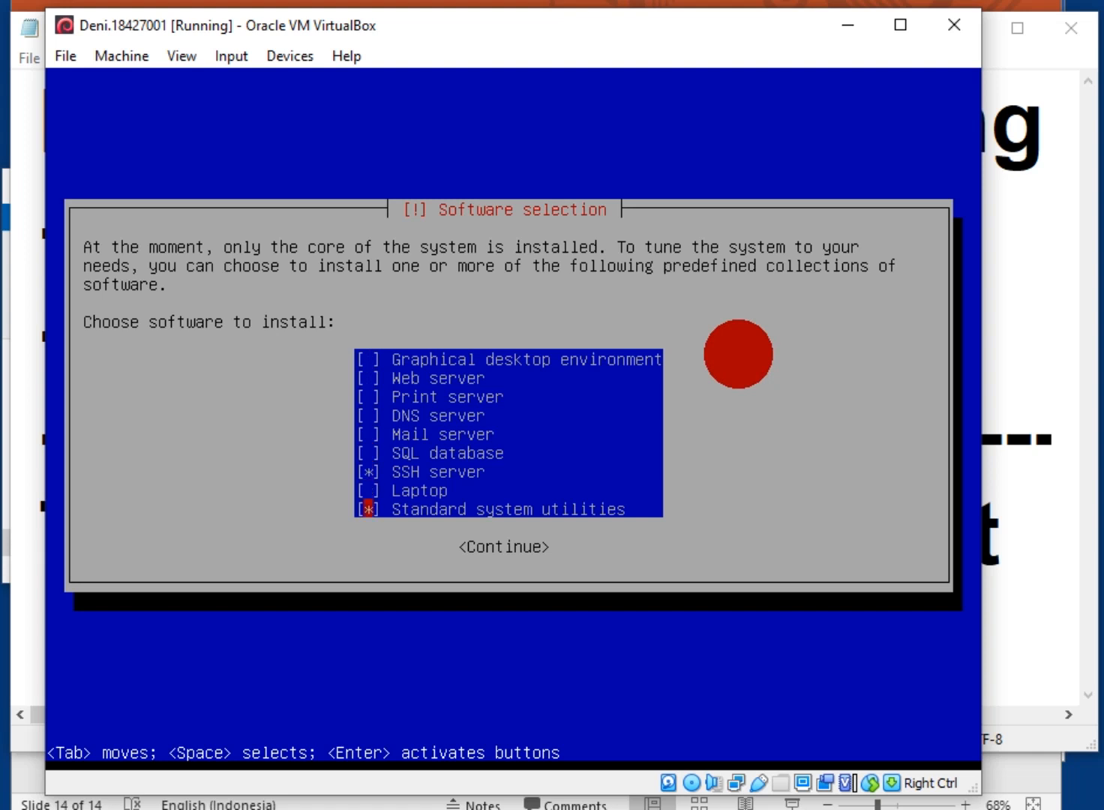
key(Tab)
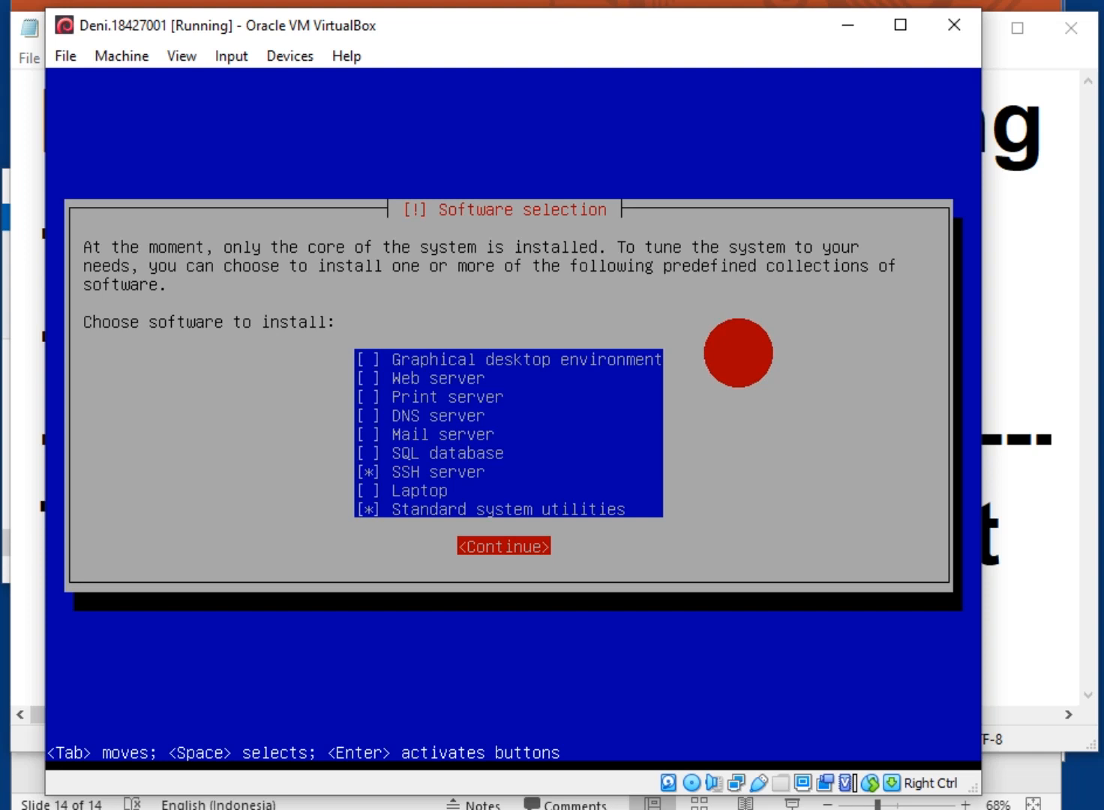
key(Return)
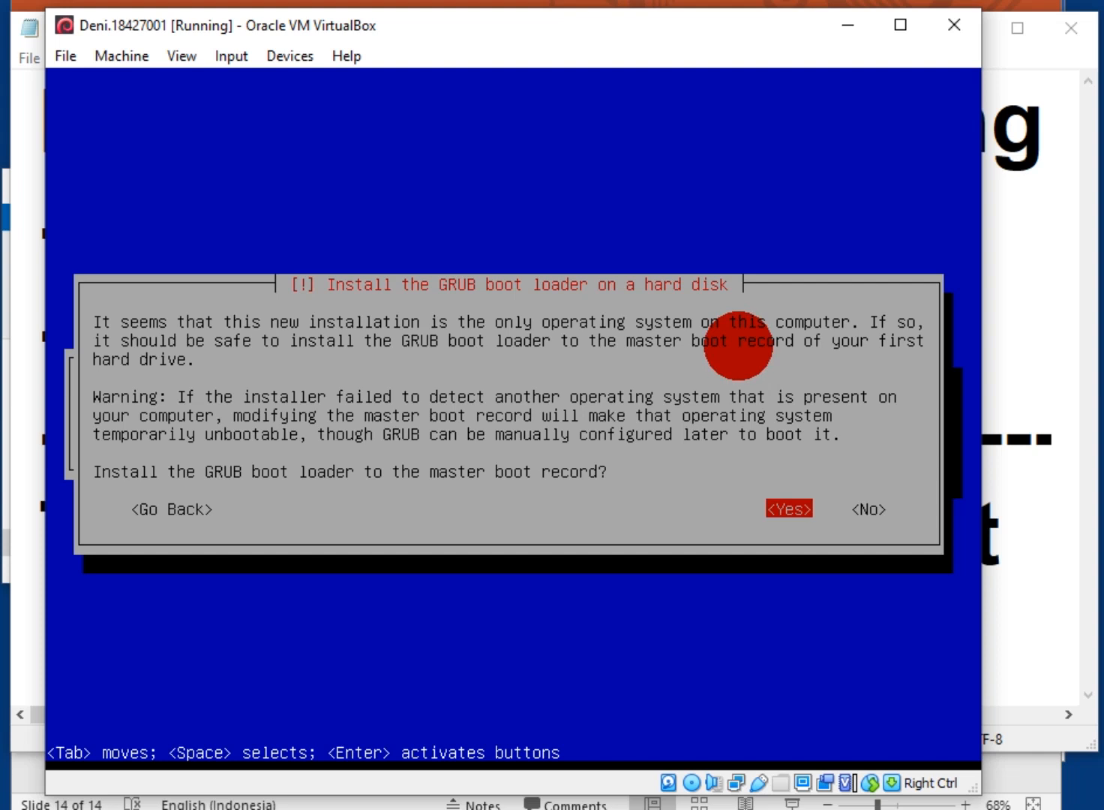
Install GRUB to the master boot record and finish the installation to reboot the VM
key(Return)
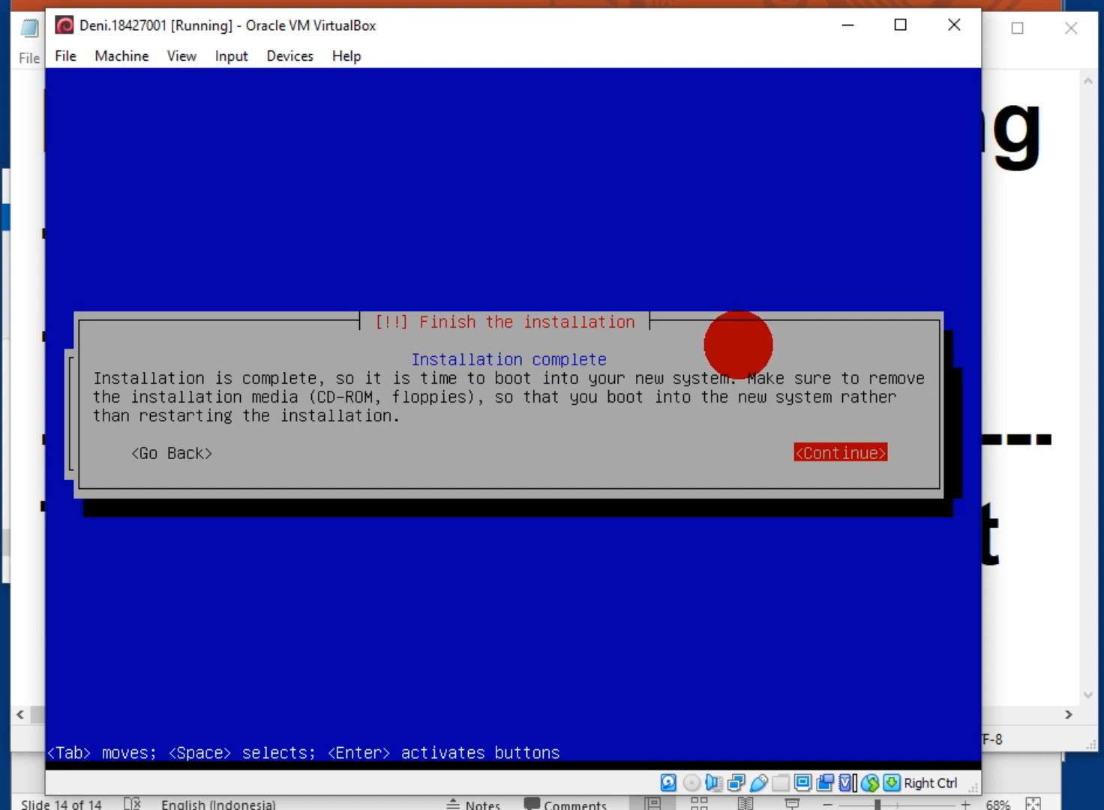
key(Return)
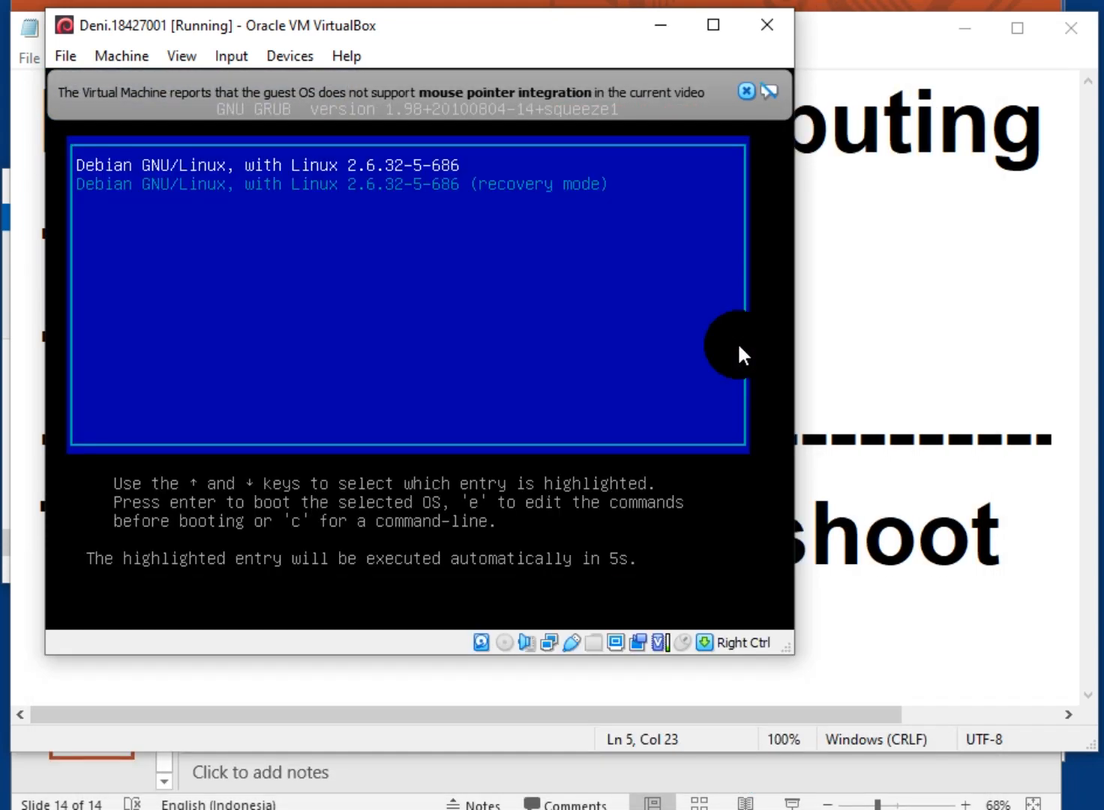
Dismiss the mouse-integration notices while the Debian VM boots to its login prompt
click(747, 91)
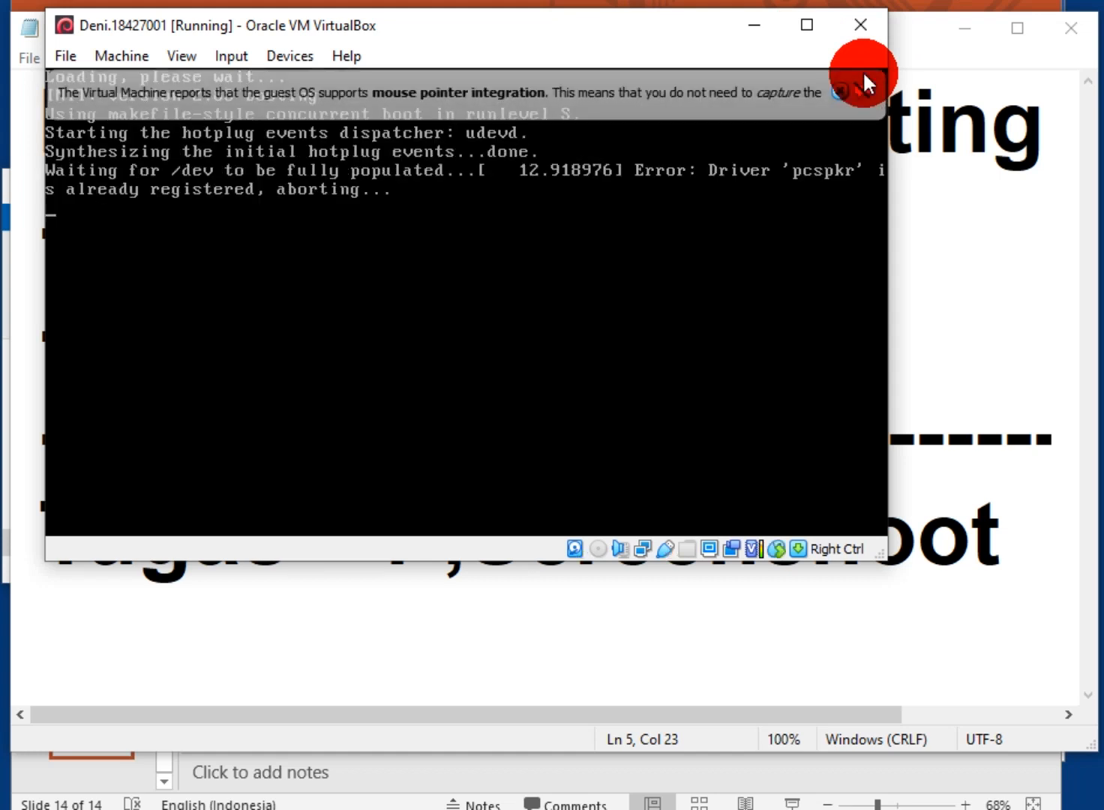
click(839, 90)
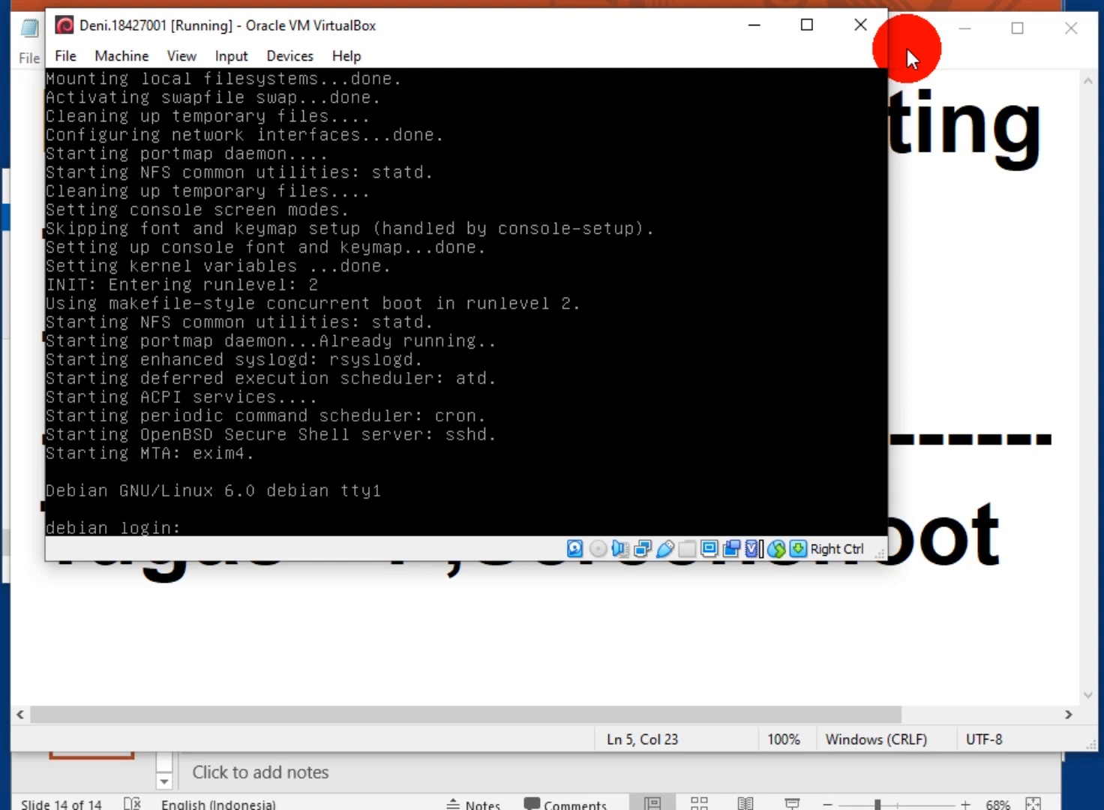
Log in to the console as root with the root password, then log out with Ctrl+D
text(root)
key(Return)
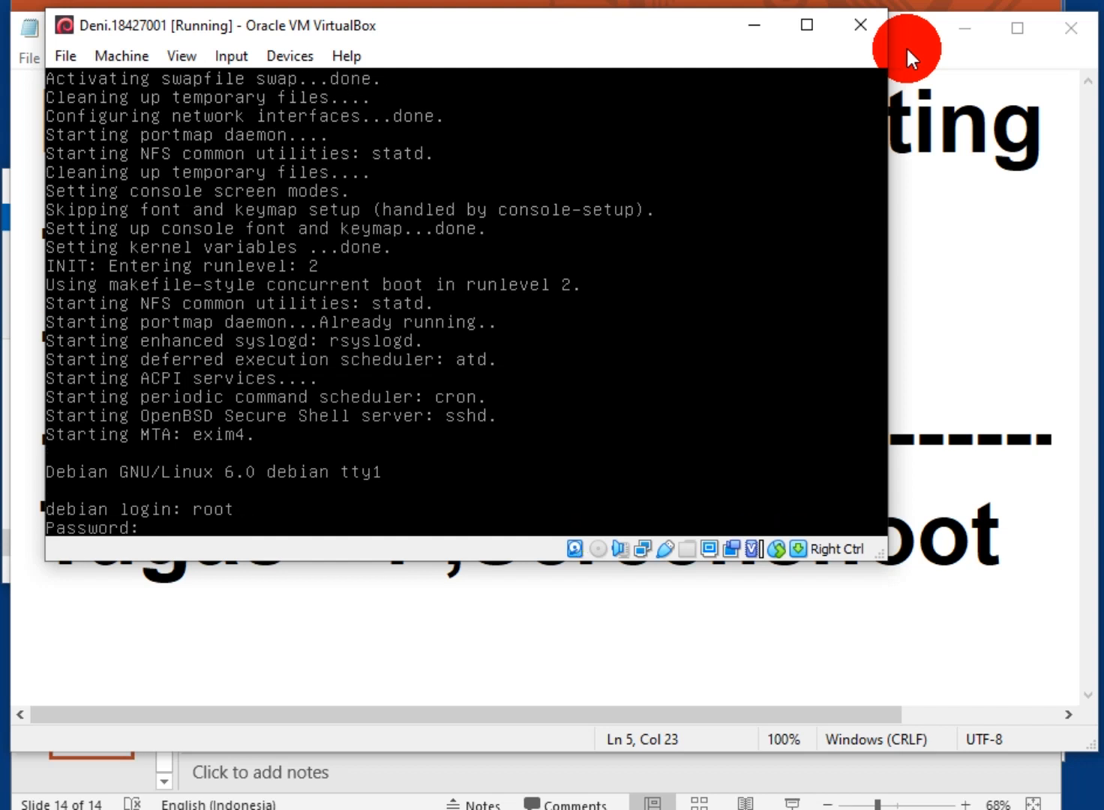
key(Return)
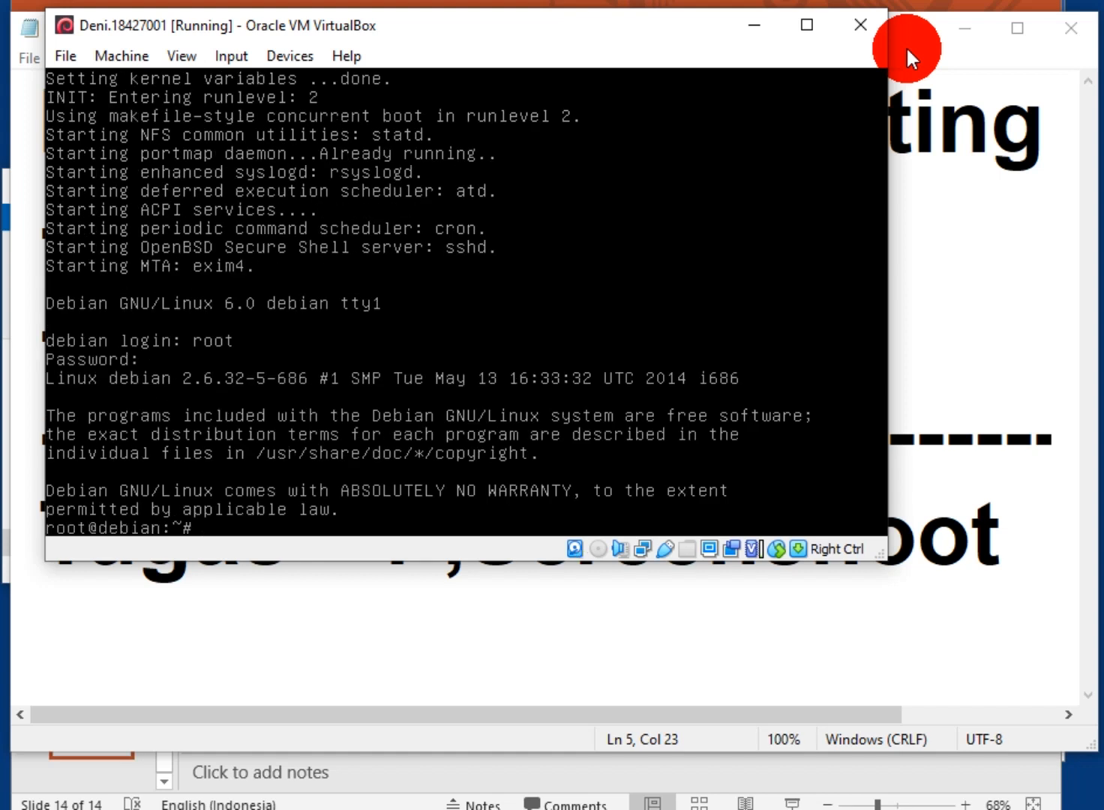
key(Return)
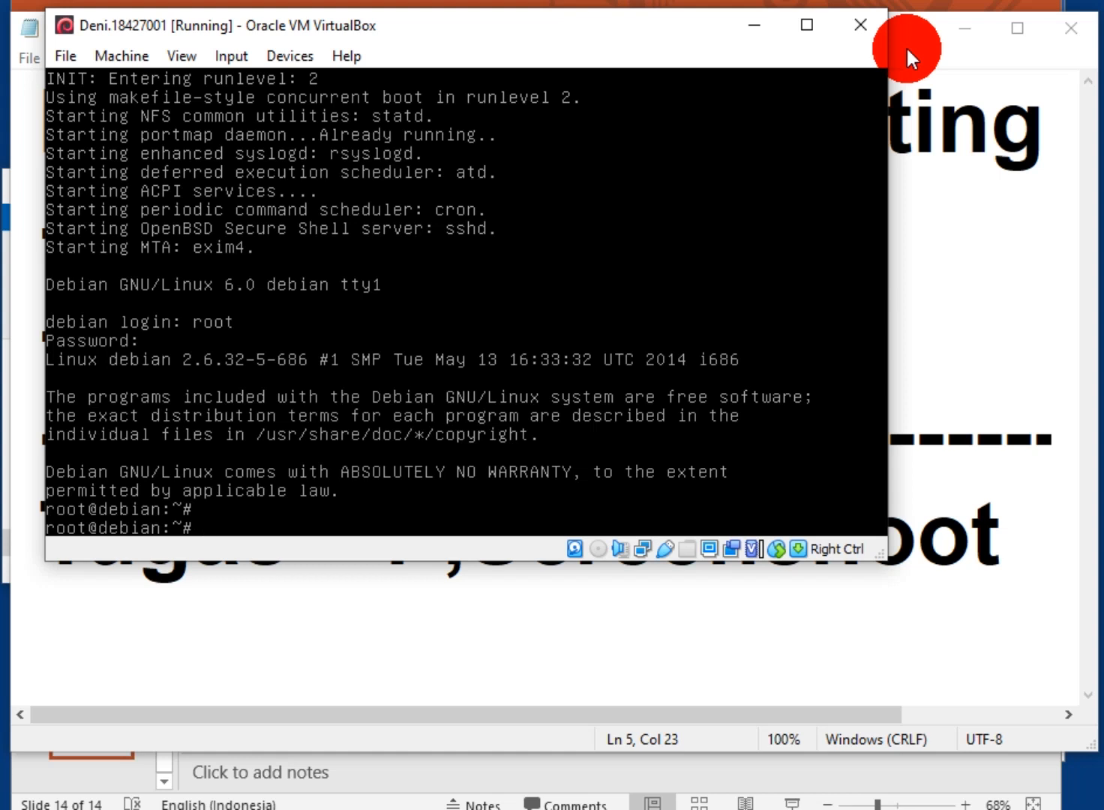
key(ctrl+d)
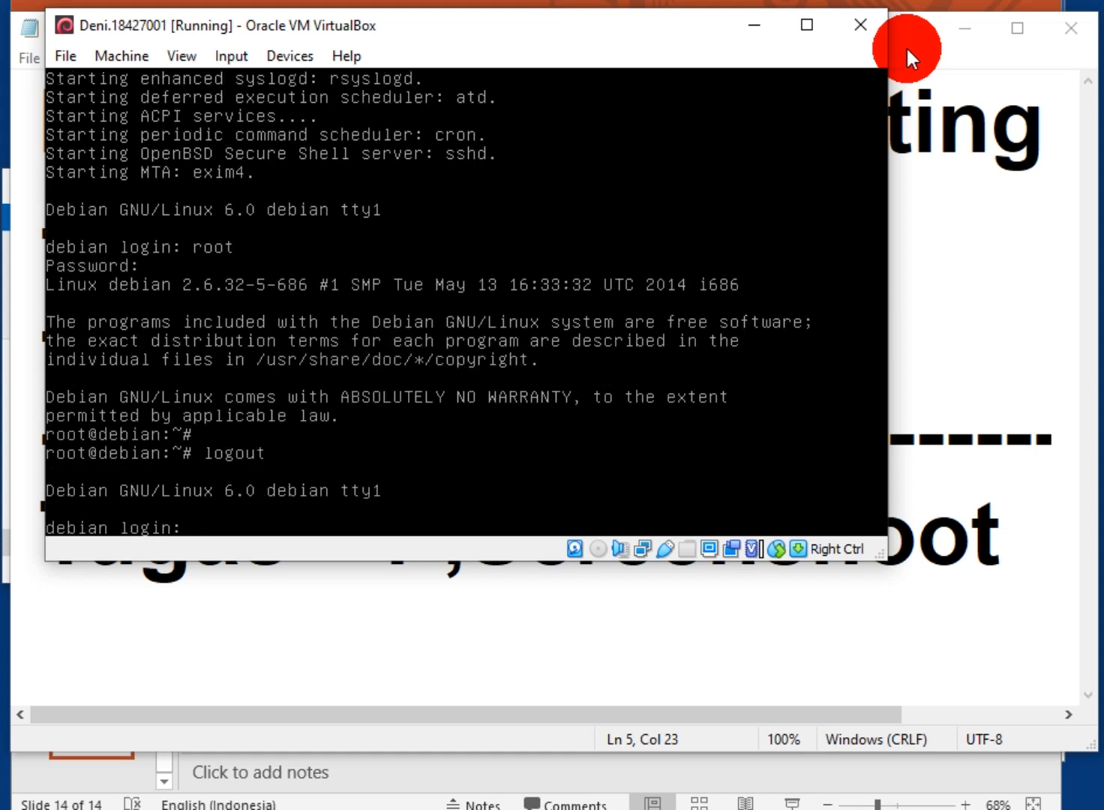
Log in as the regular user with its password, then bring the Notepad notes forward
text(deni)
key(Return)
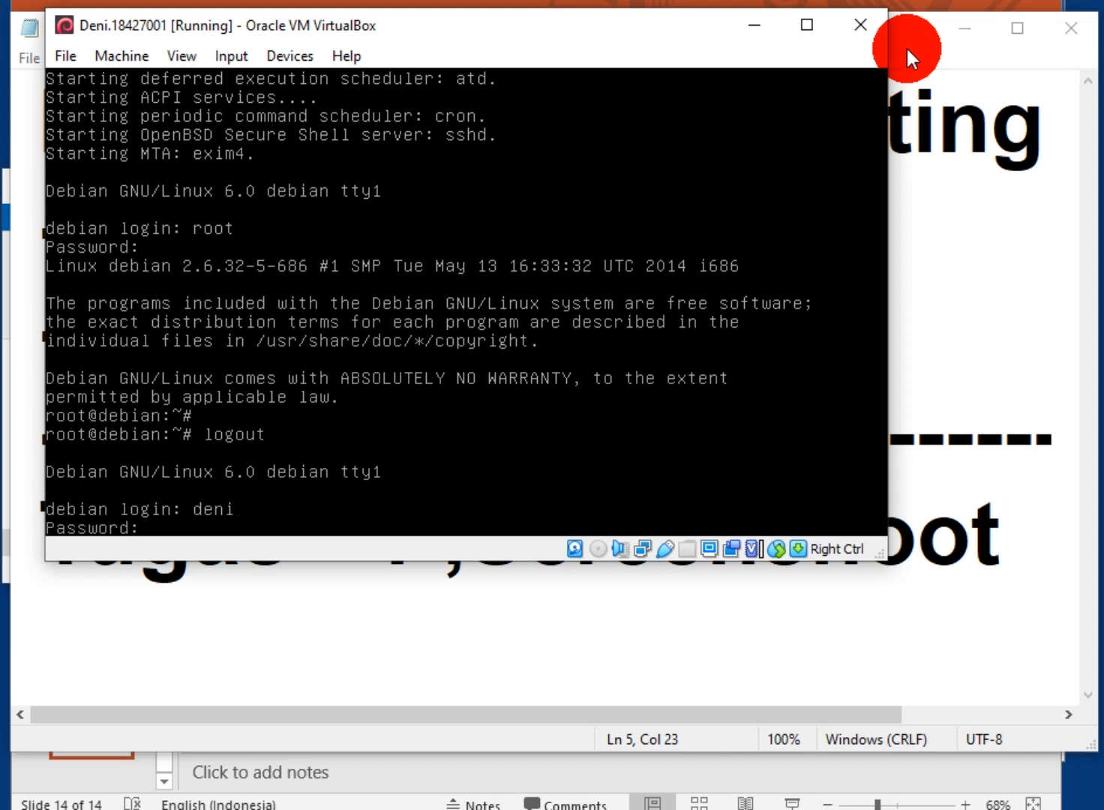
key(Return)
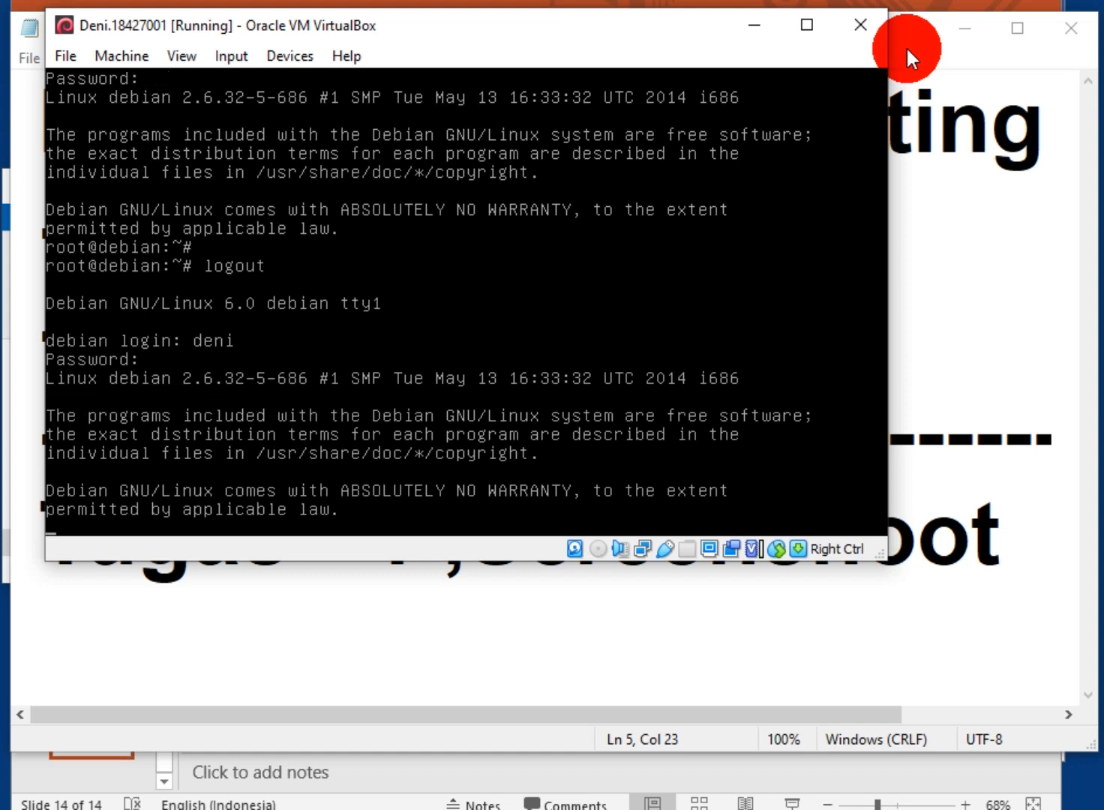
key(Return)
key(Return)
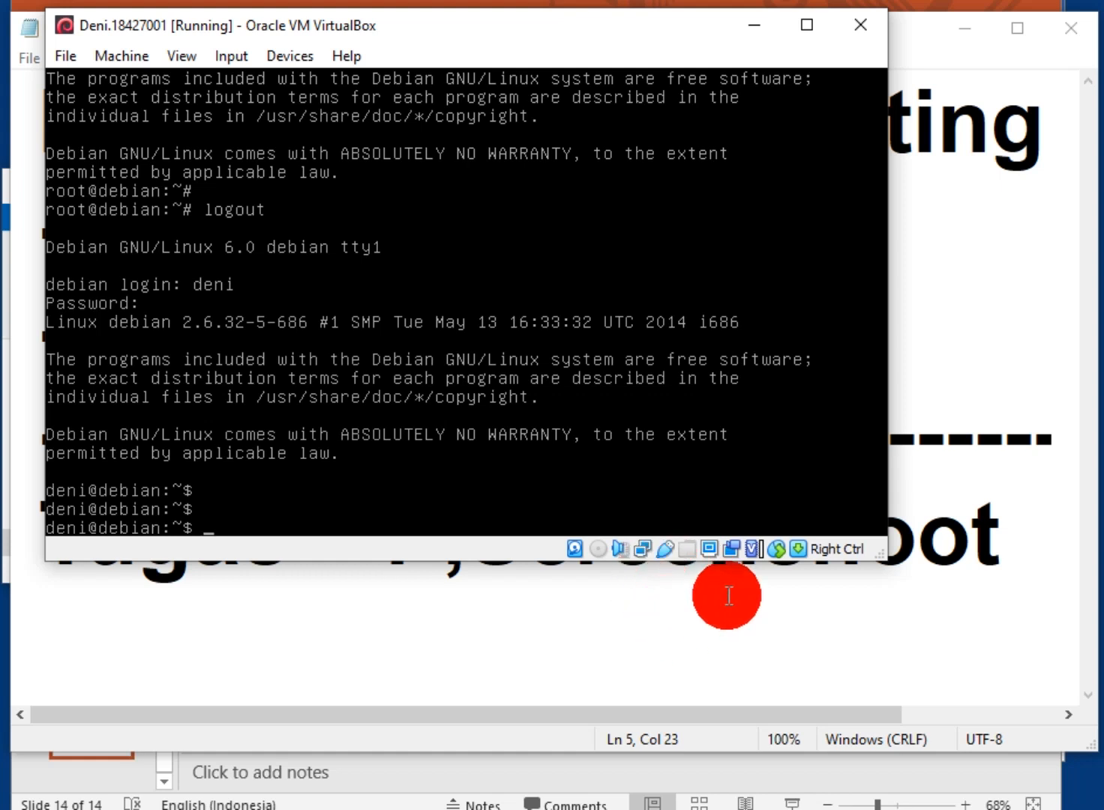
click(716, 637)
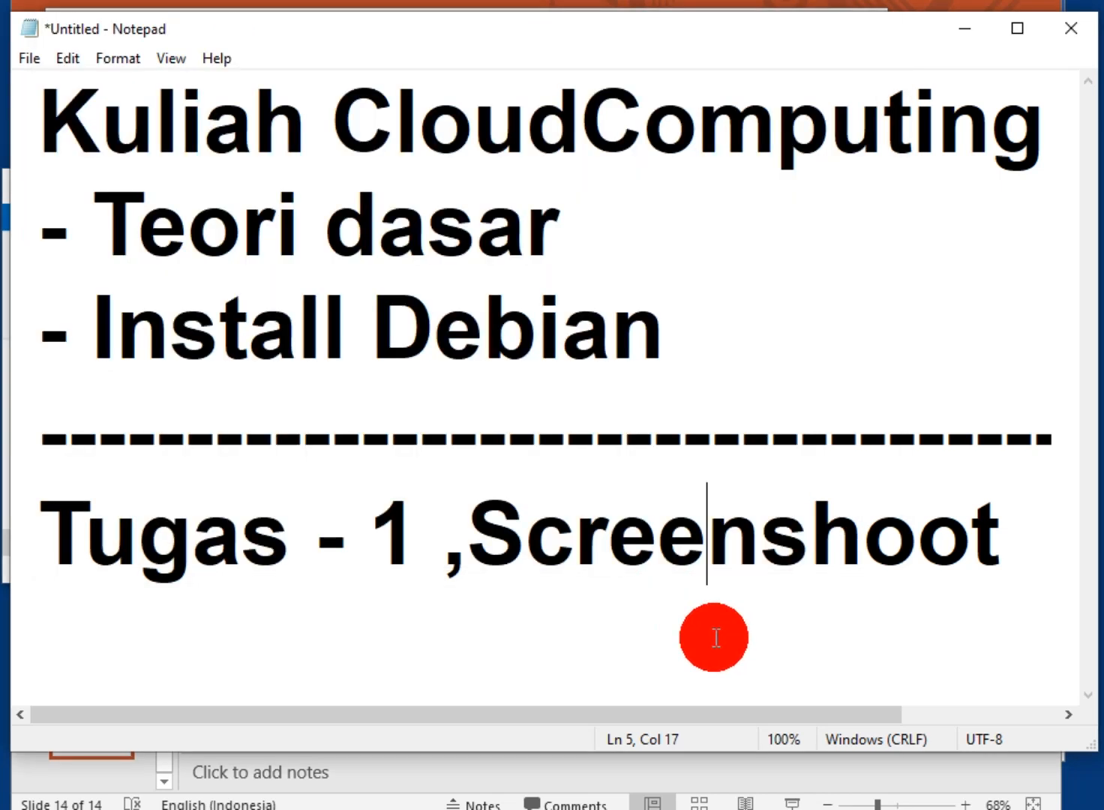